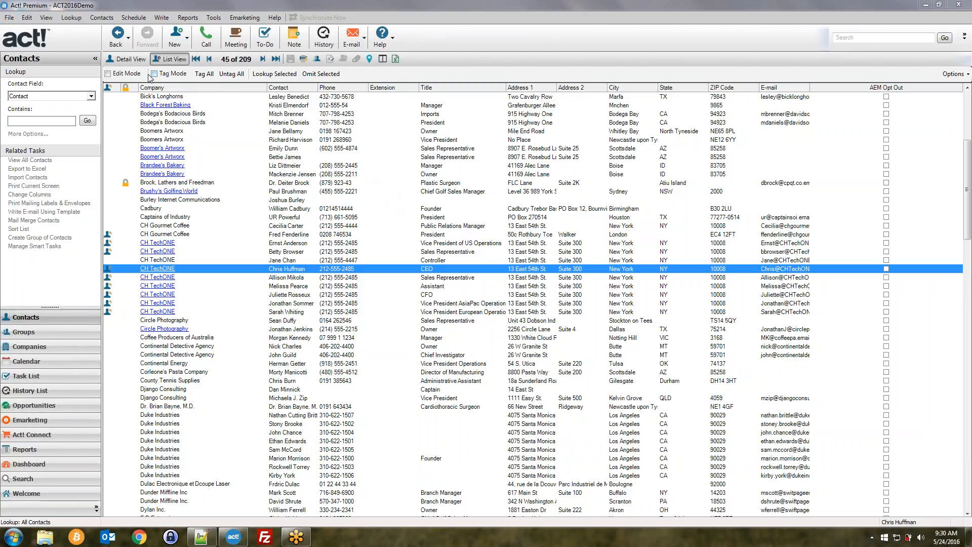
# Step: Bring up the list of databases available to open or share, and close it without switching databases
pyautogui.click(10, 18)
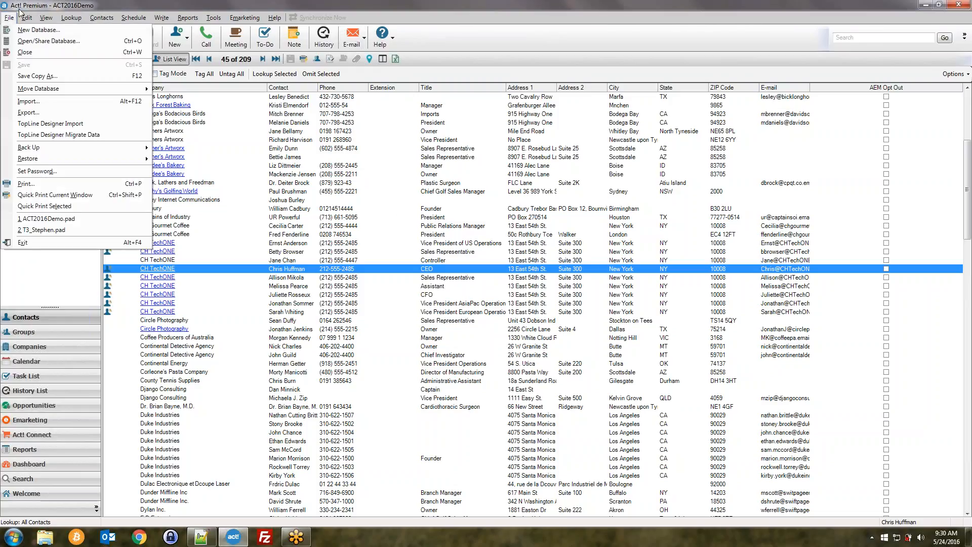
pyautogui.click(30, 41)
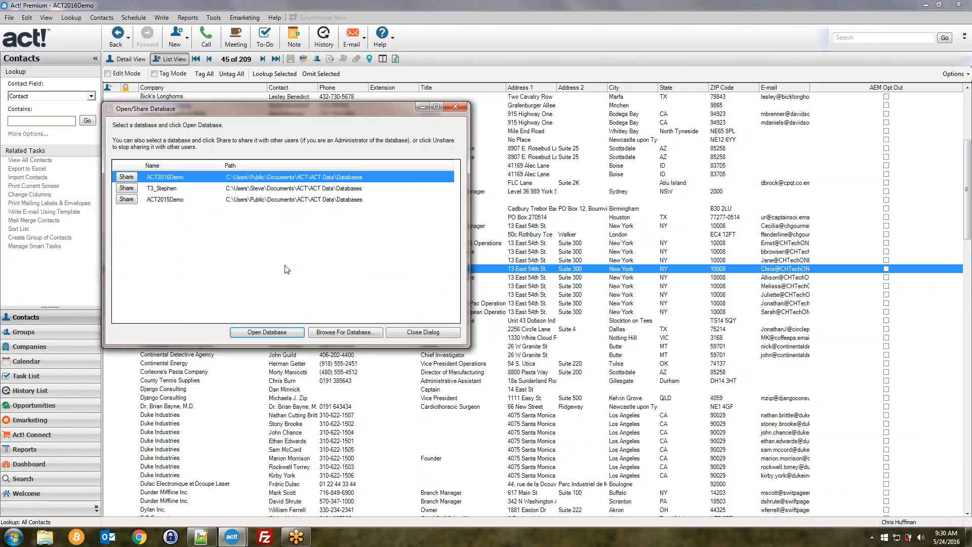
pyautogui.click(405, 332)
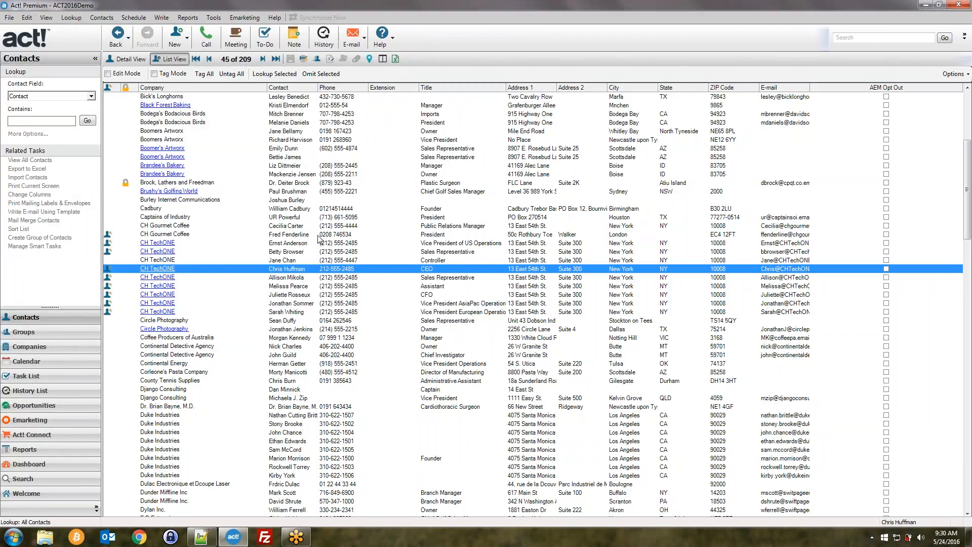
# Step: View the detail record of the CH TechONE CEO and return to the contact list
pyautogui.doubleClick(222, 270)
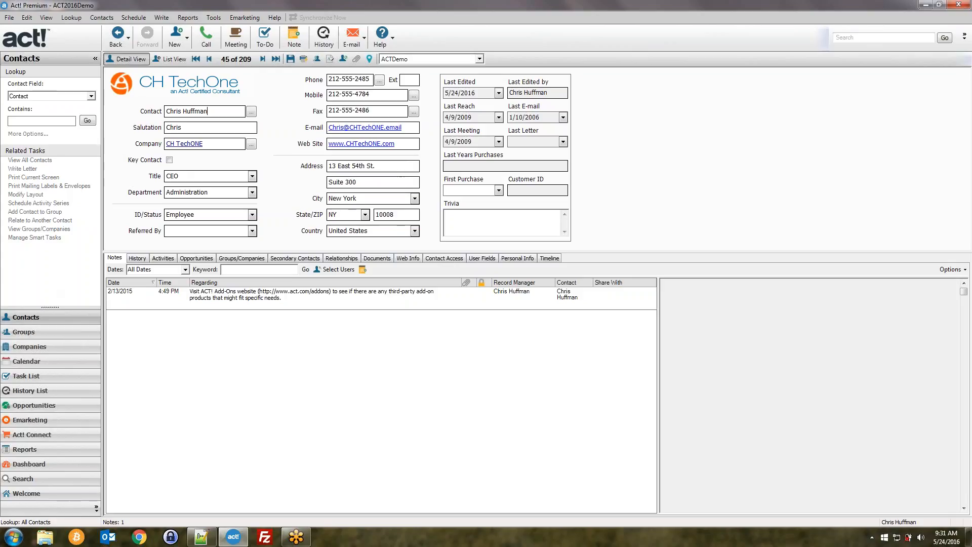
pyautogui.click(169, 59)
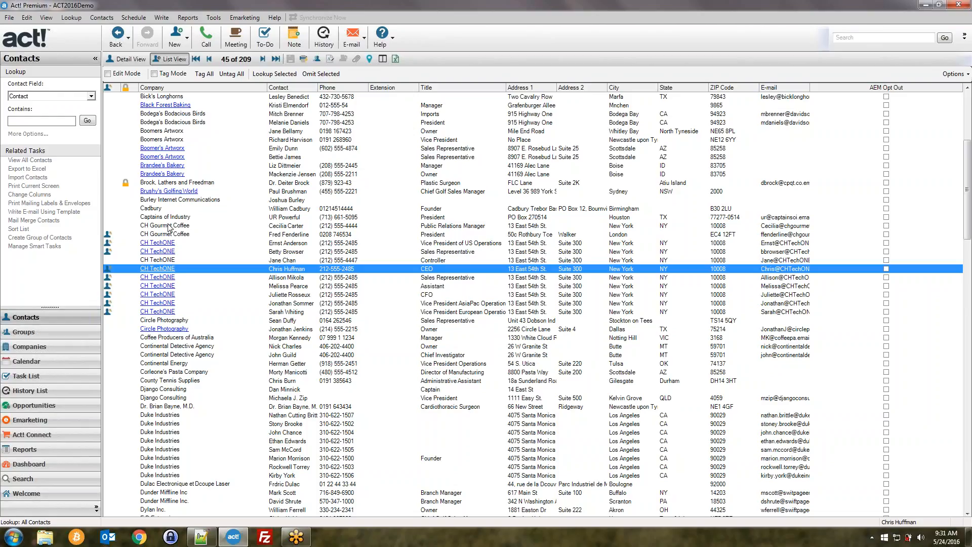
# Step: Look through the Companies, Groups and Opportunities areas and return to the contact list
pyautogui.click(45, 347)
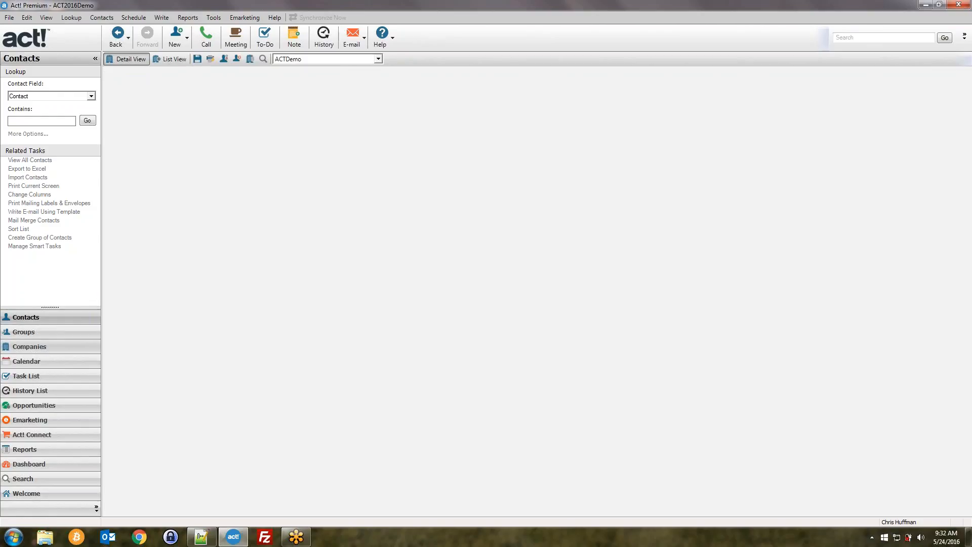
pyautogui.click(52, 334)
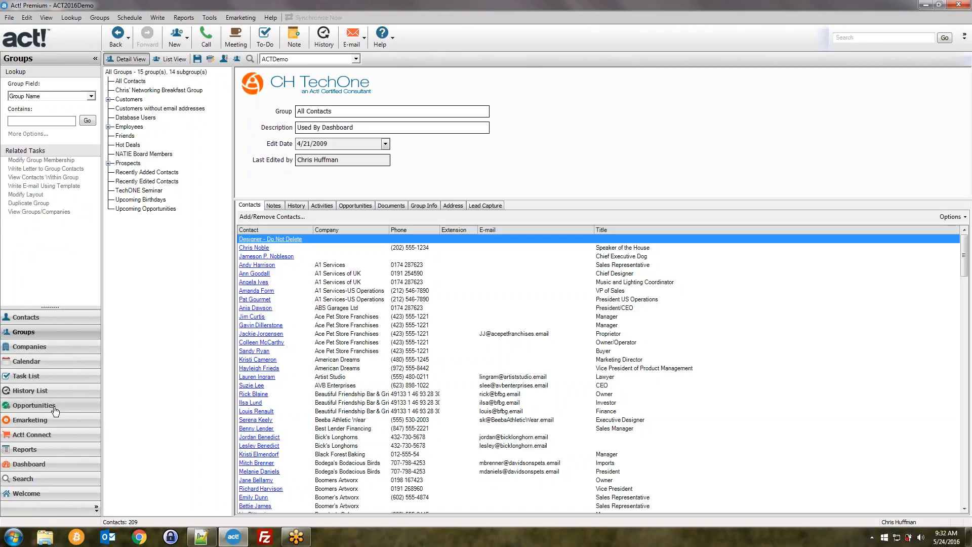
pyautogui.click(53, 406)
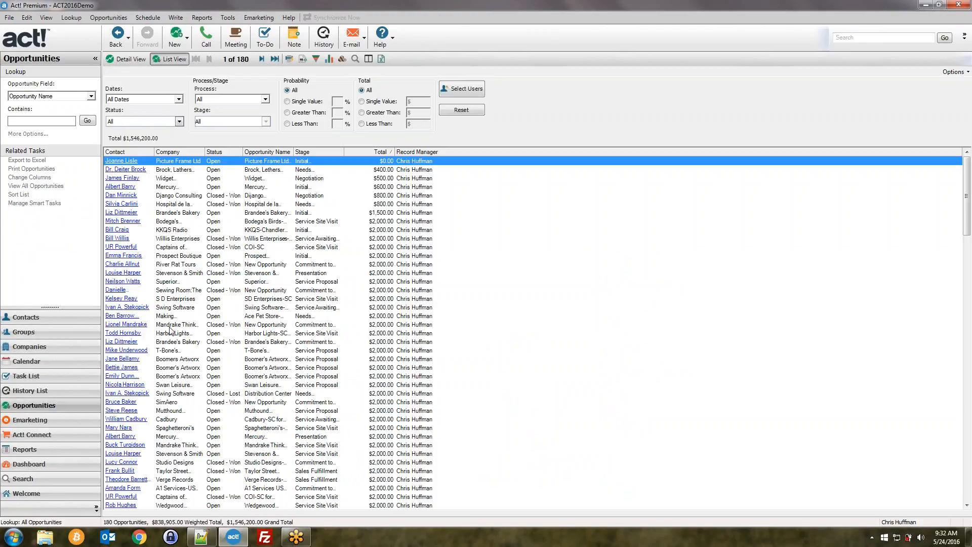
pyautogui.click(76, 319)
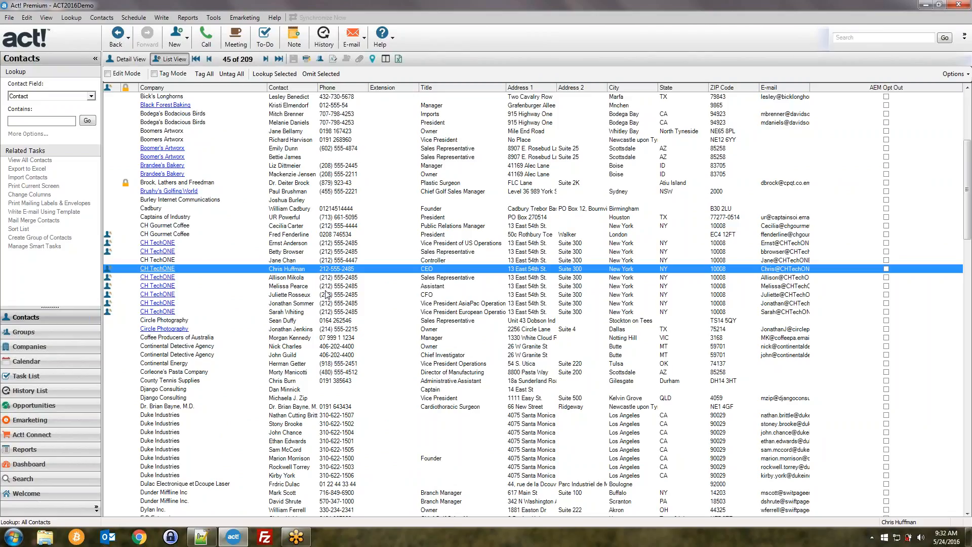
# Step: Create a new contact from the detail view, entering the contact's full name and the company The Bakery
pyautogui.doubleClick(293, 274)
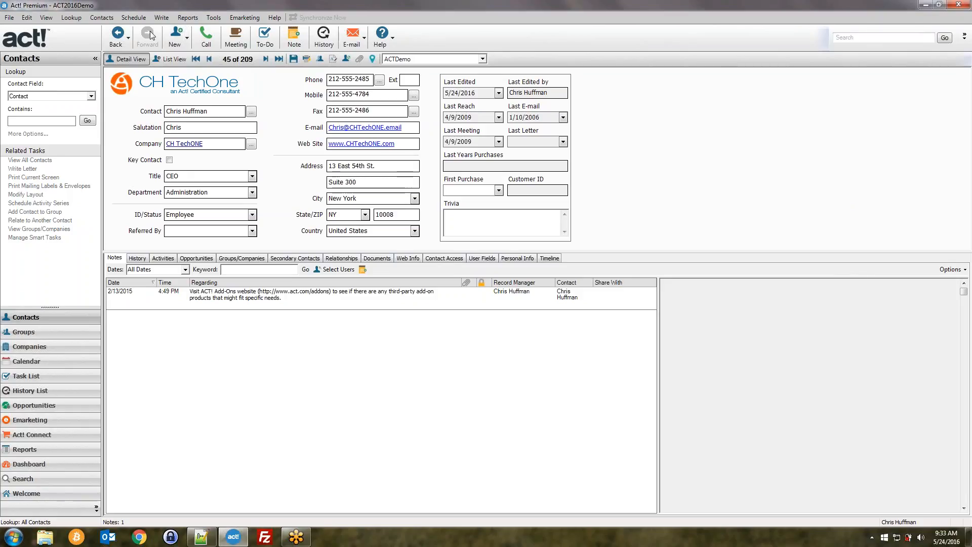
pyautogui.click(180, 44)
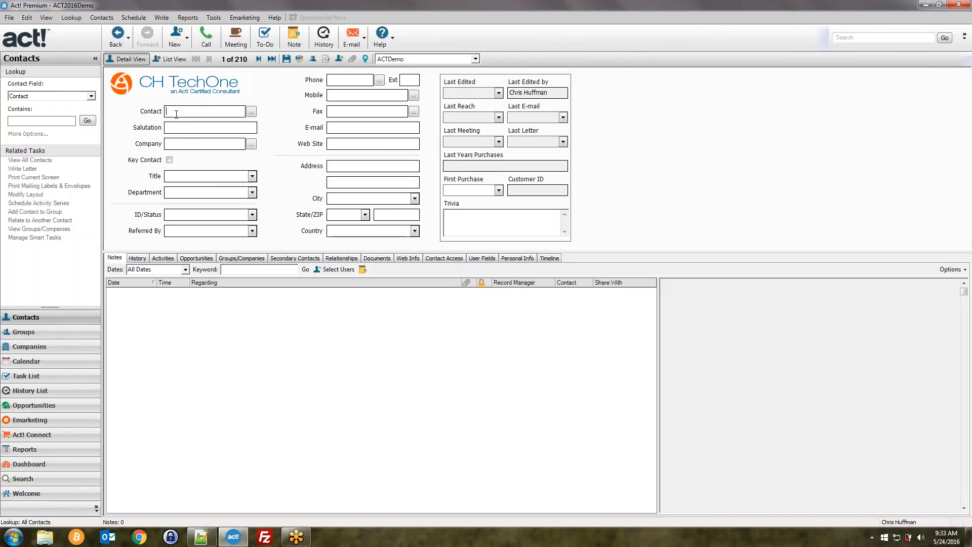
pyautogui.write('Joe Bagadonuts')
pyautogui.press('Tab')
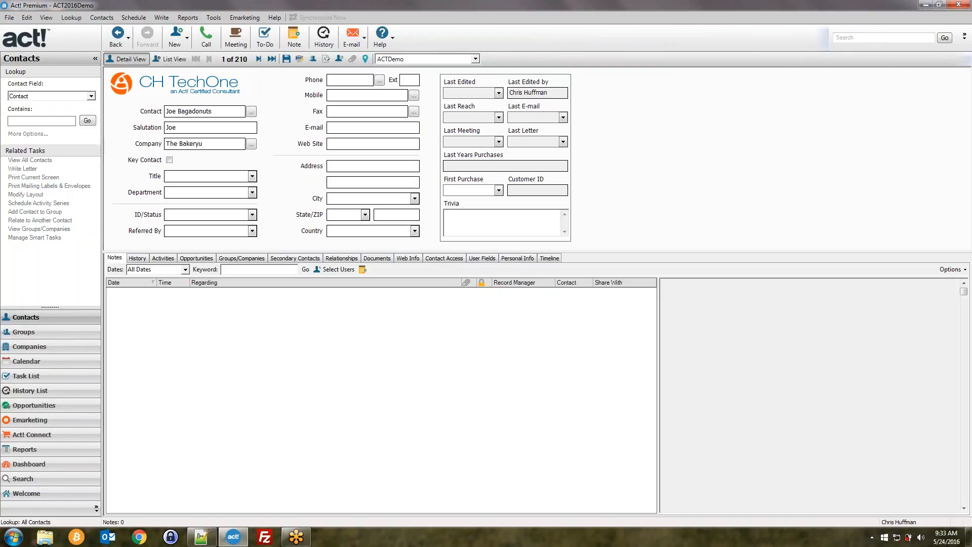
pyautogui.press('BackSpace')
pyautogui.moveTo(208, 147); pyautogui.dragTo(168, 144)
pyautogui.click(167, 144)
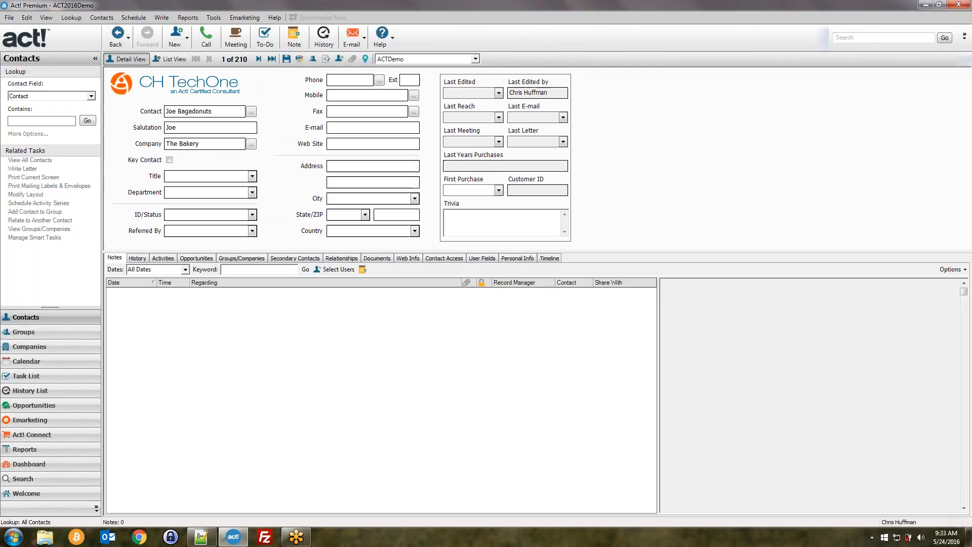
# Step: Fill in the website thebakery.com and the contact's postal address, and save the record
pyautogui.click(330, 144)
pyautogui.write('thebakery.com')
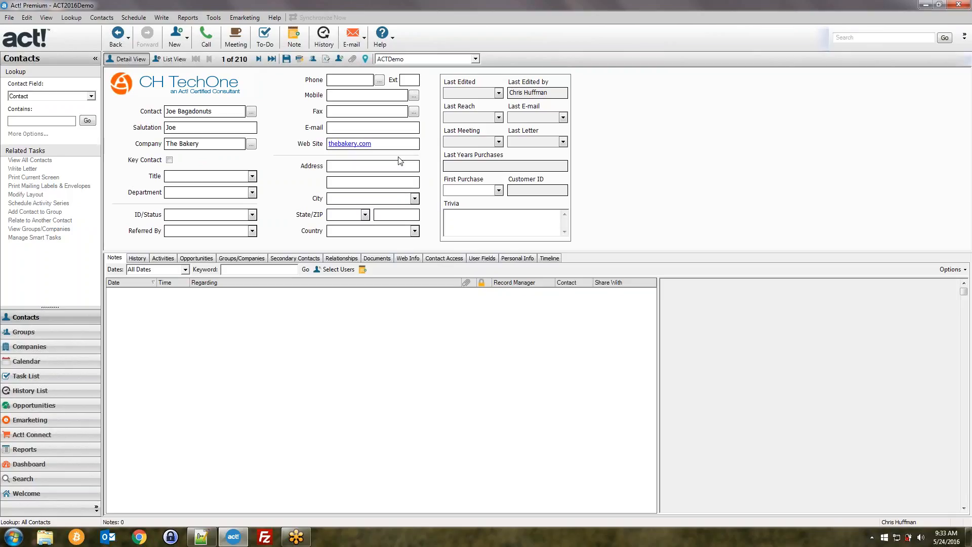
pyautogui.click(386, 163)
pyautogui.write('123 Main')
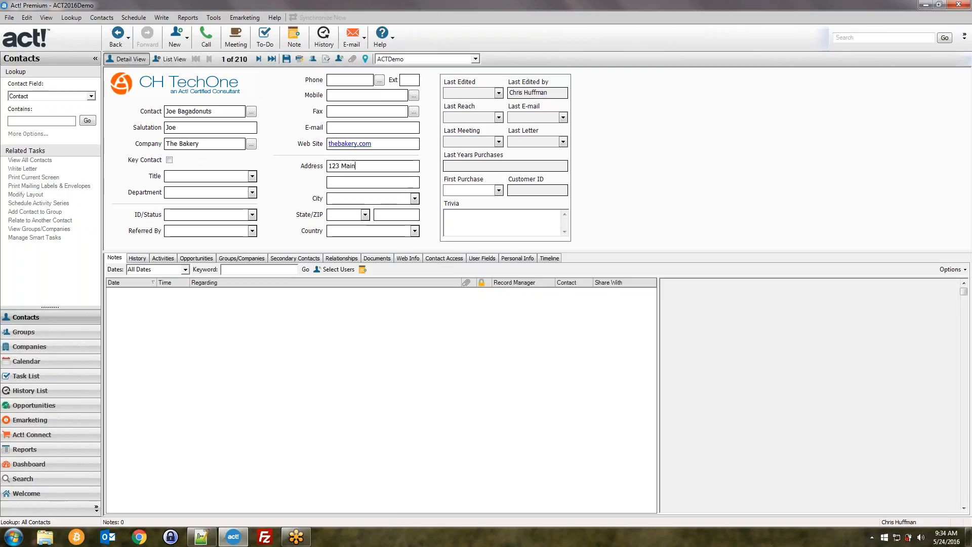
pyautogui.write(' SAmherst')
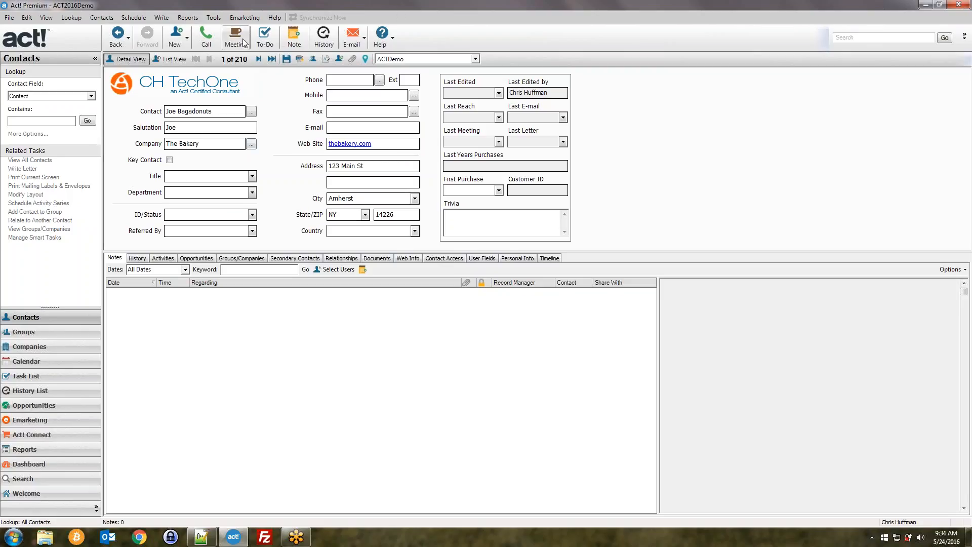
pyautogui.click(286, 59)
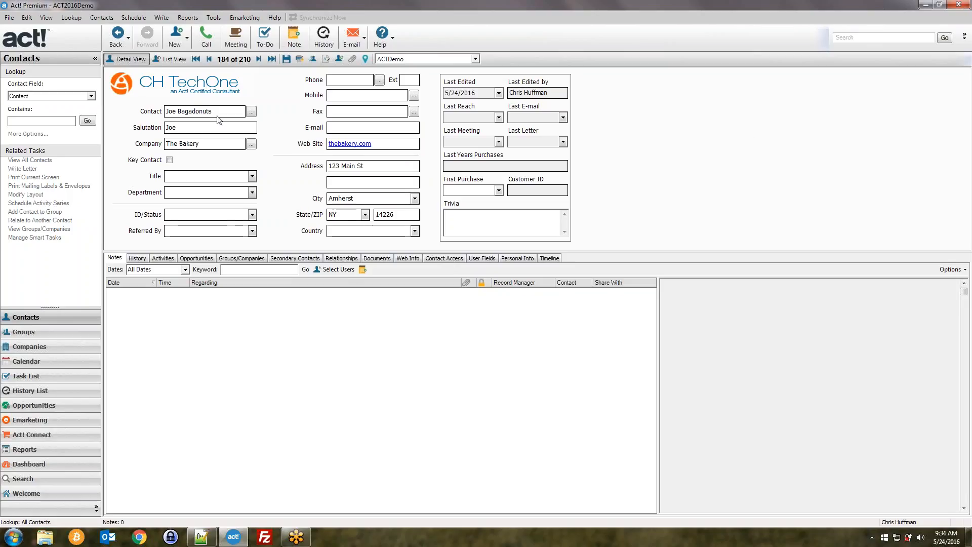
pyautogui.click(198, 127)
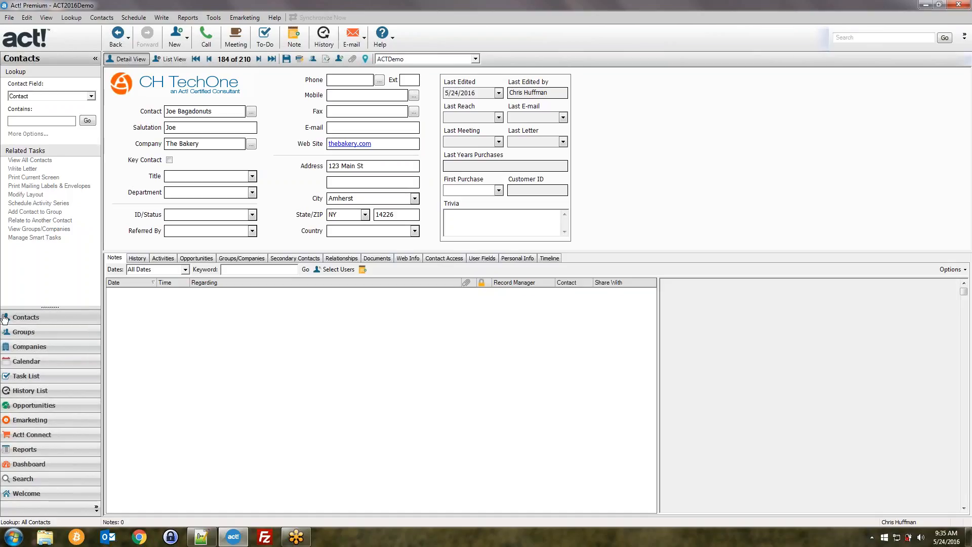
# Step: Show the work-week calendar for May 23 - May 27 and point out the workday time slots
pyautogui.click(35, 363)
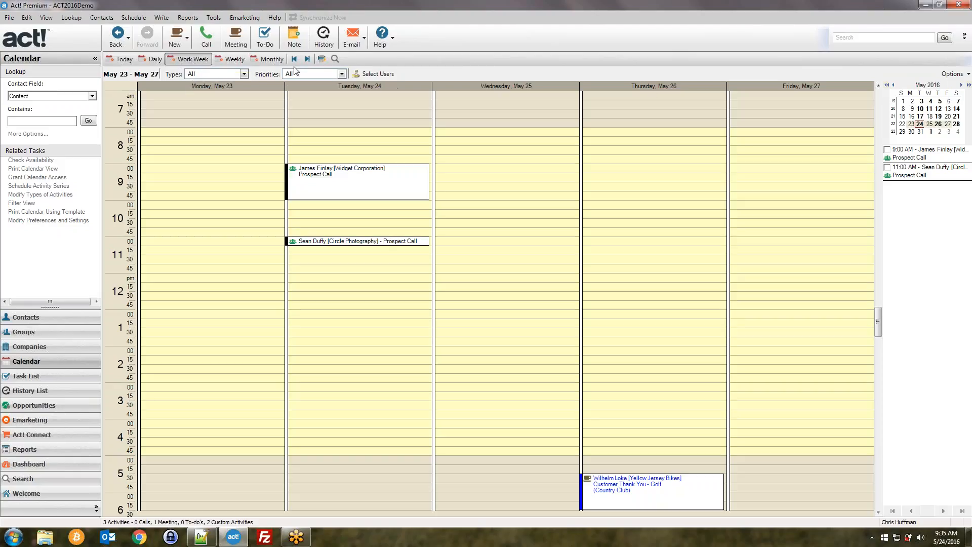
pyautogui.click(159, 132)
pyautogui.click(142, 451)
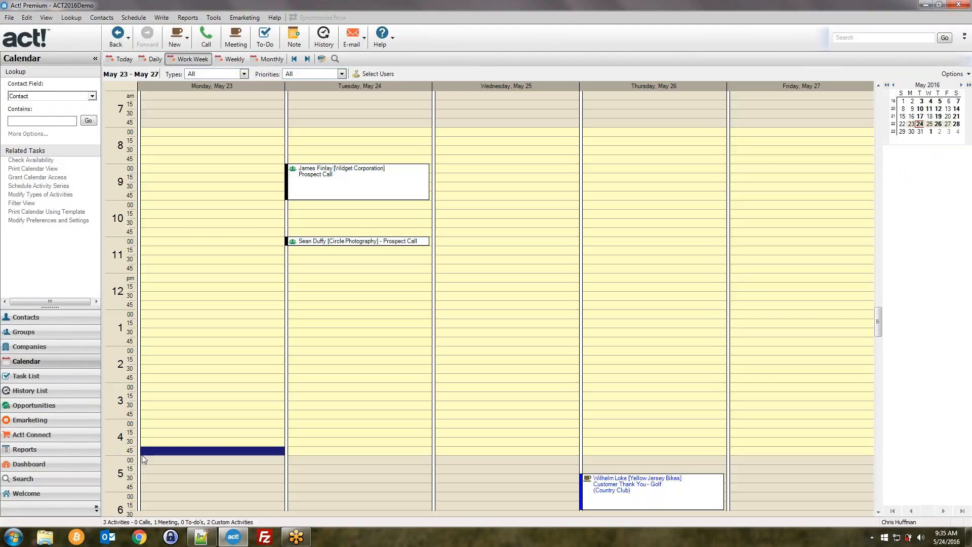
pyautogui.moveTo(181, 139); pyautogui.dragTo(384, 437)
pyautogui.click(584, 386)
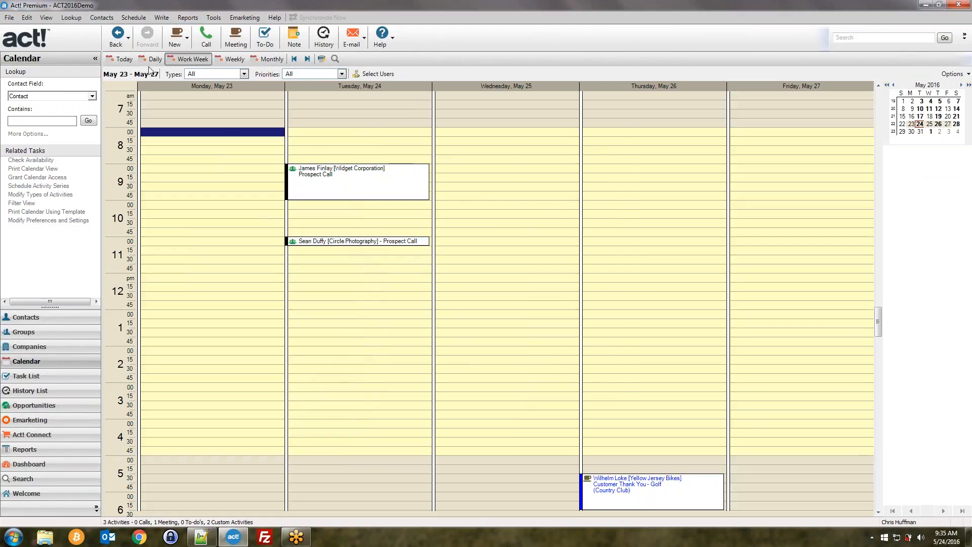
# Step: Compare the calendar's monthly and weekly views and return to the work-week view
pyautogui.click(129, 59)
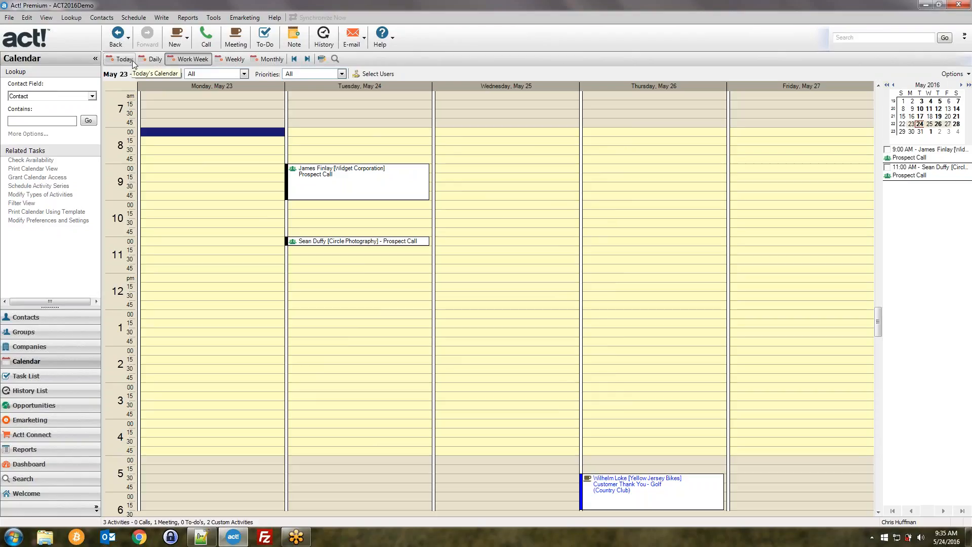
pyautogui.click(143, 59)
pyautogui.click(260, 59)
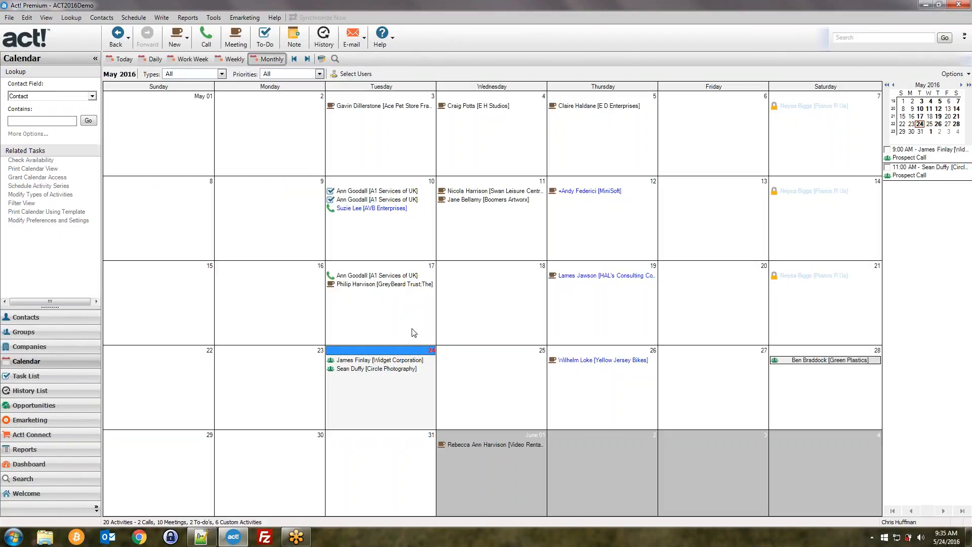
pyautogui.click(231, 59)
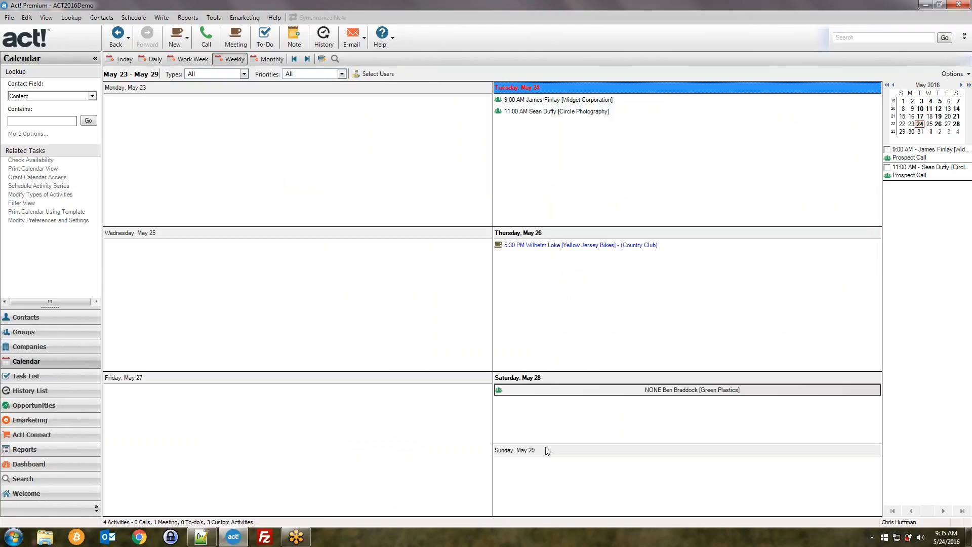
pyautogui.click(193, 60)
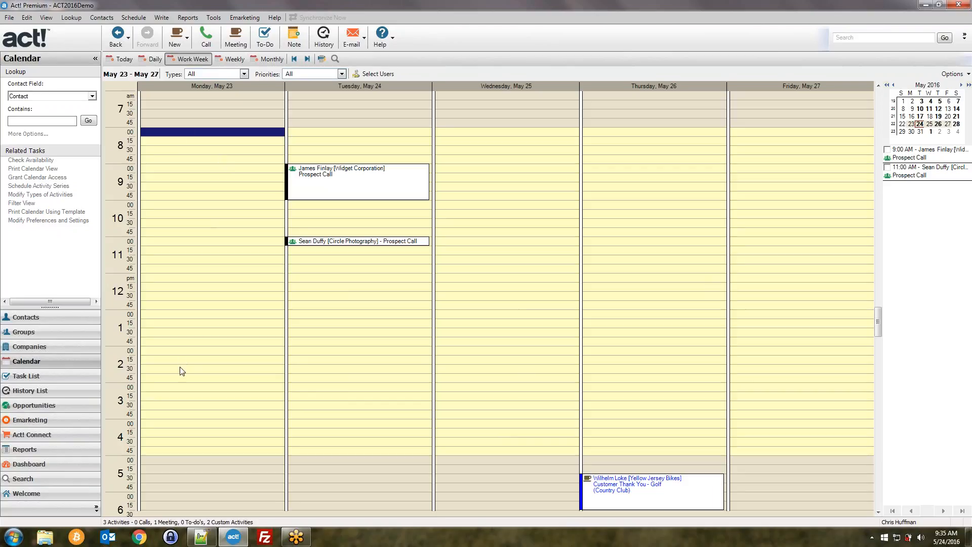
# Step: View the options for choosing whose calendar data is shown, and cancel without changing the selection
pyautogui.click(363, 78)
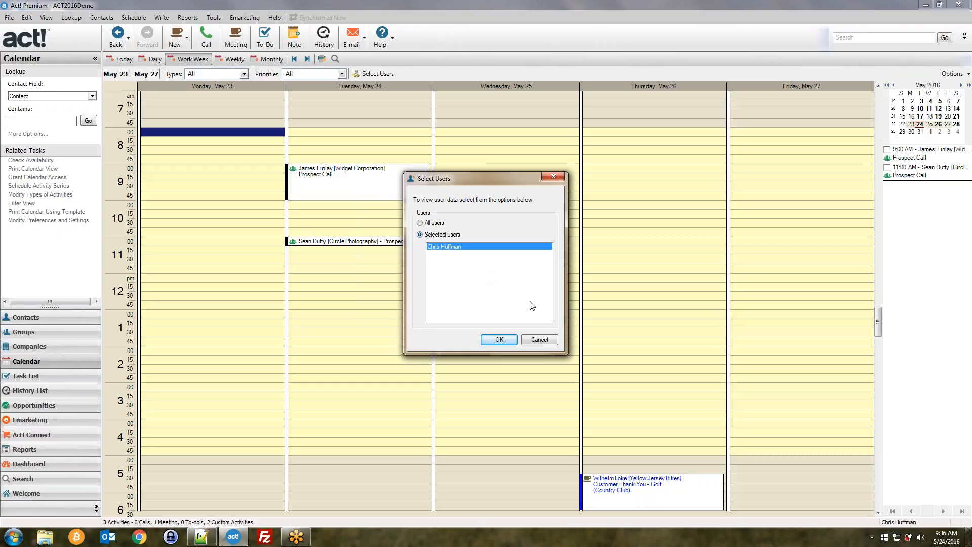
pyautogui.click(545, 339)
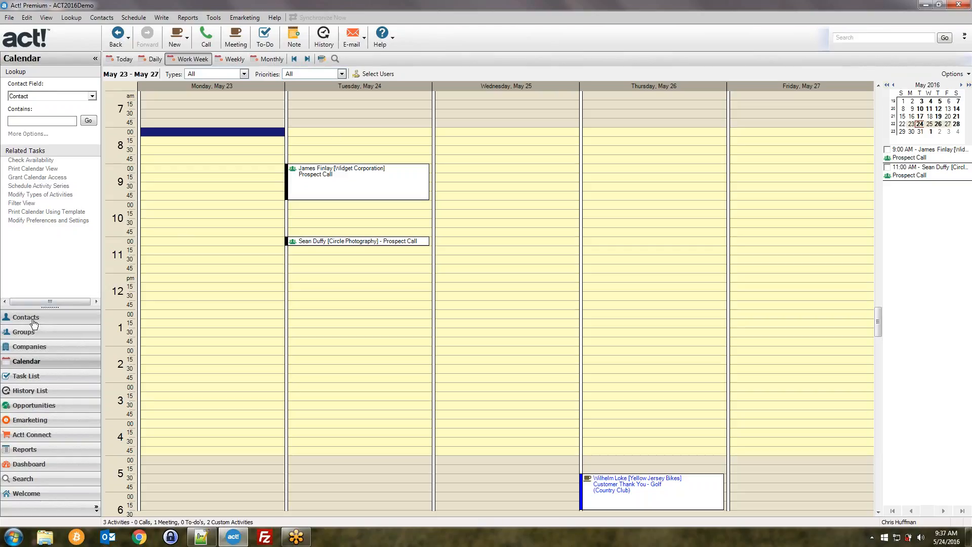
# Step: Start scheduling an activity of type Call with the new contact from The Bakery
pyautogui.click(30, 321)
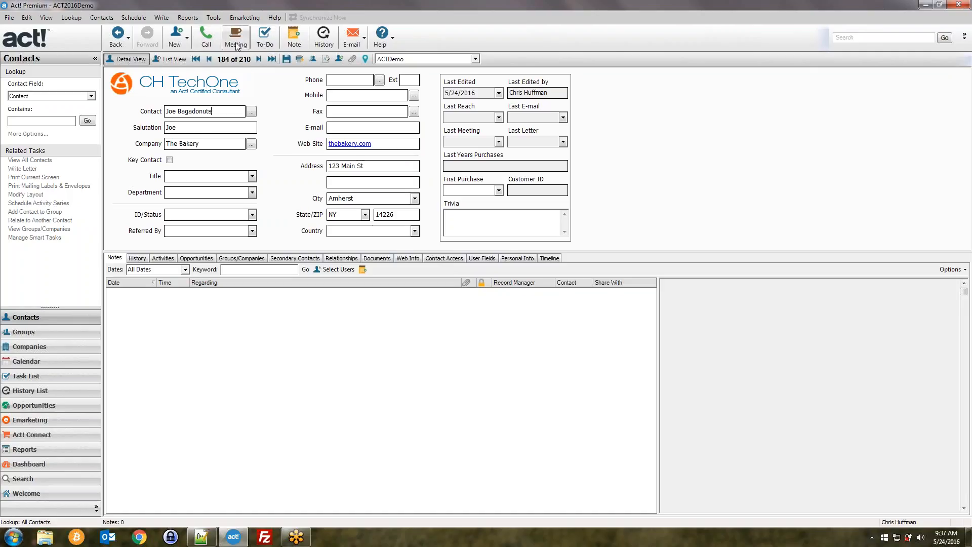
pyautogui.click(208, 36)
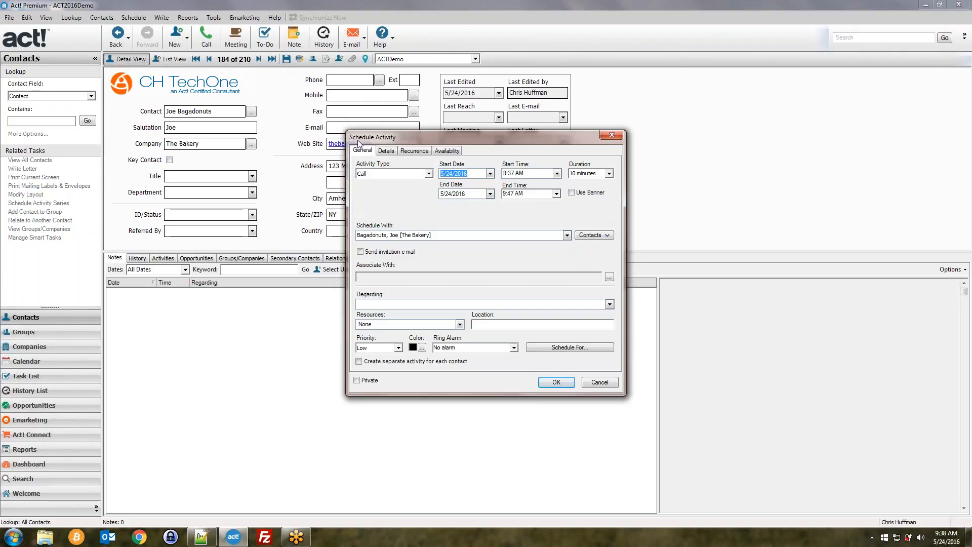
pyautogui.moveTo(430, 138); pyautogui.dragTo(397, 150)
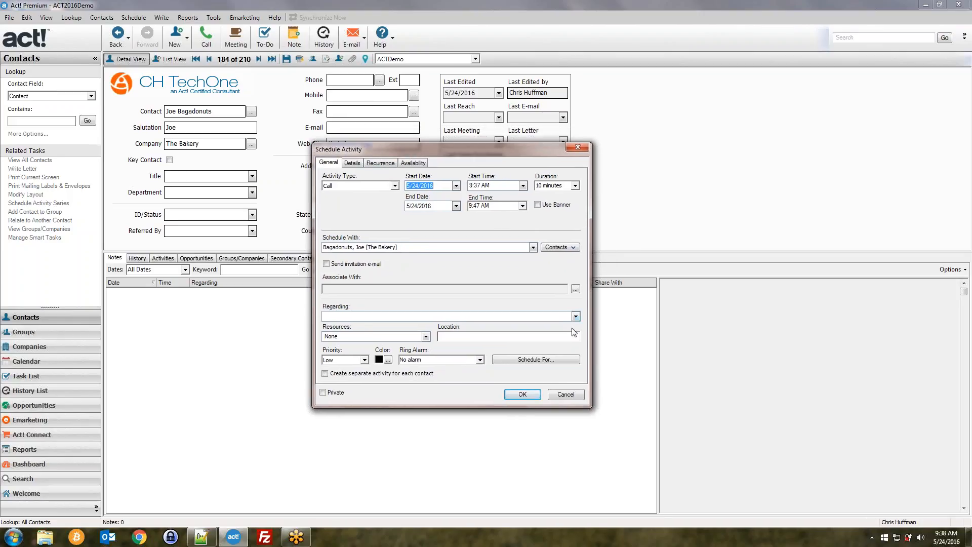
pyautogui.click(335, 186)
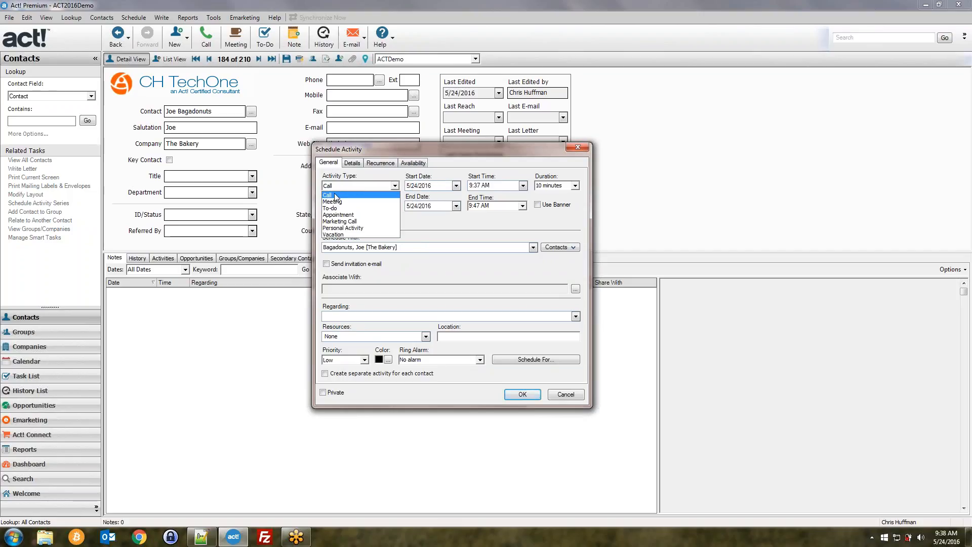
pyautogui.click(330, 196)
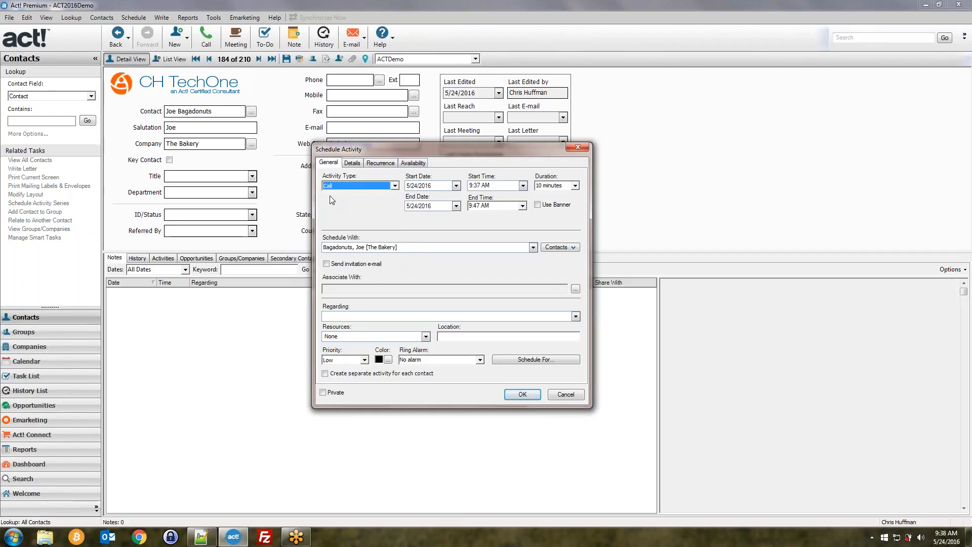
# Step: Set the call's start date to 5/26/2016 and its start time to 11:00 AM
pyautogui.click(456, 186)
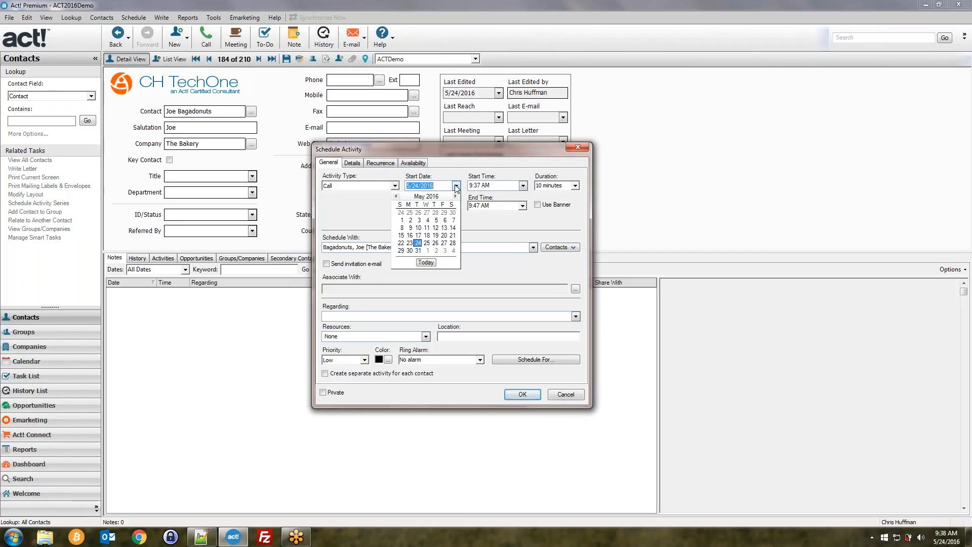
pyautogui.click(435, 243)
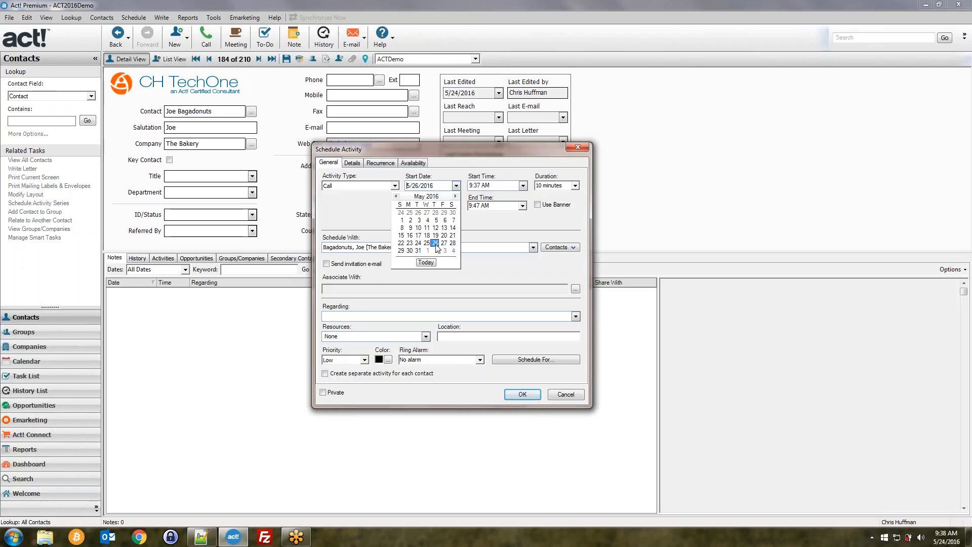
pyautogui.click(523, 185)
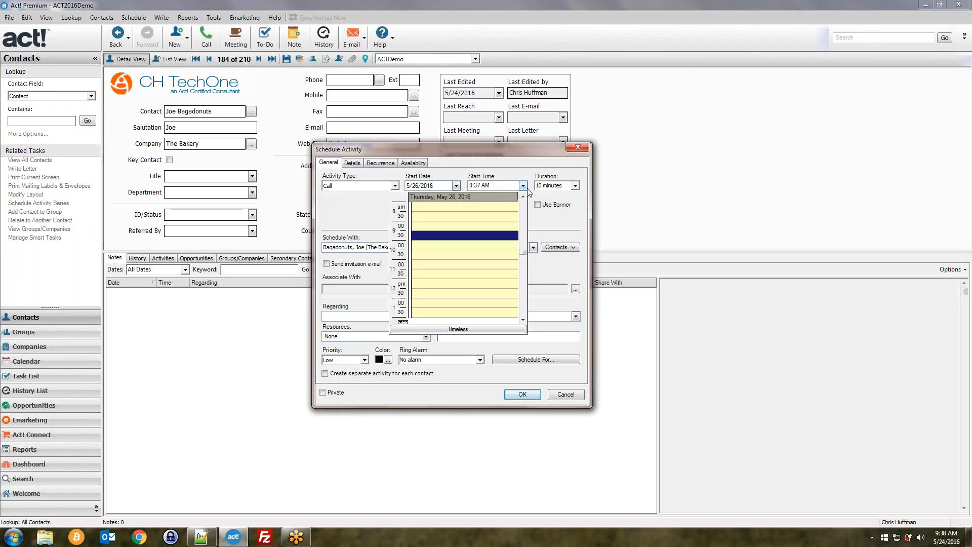
pyautogui.click(418, 266)
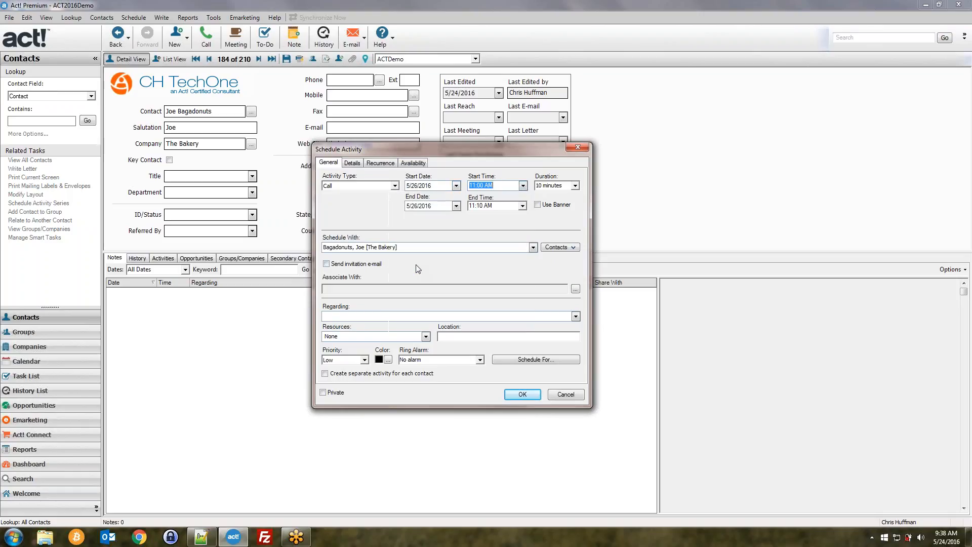
# Step: Try a 30-minute duration and a 2:00 PM end time for the call, settling on an end time of 2:17 PM
pyautogui.click(558, 186)
pyautogui.click(558, 211)
pyautogui.click(522, 206)
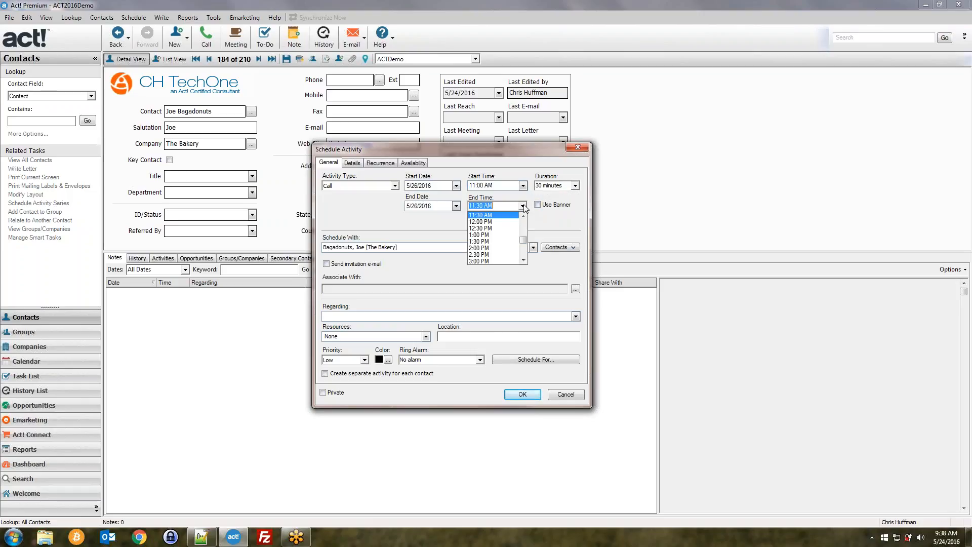
pyautogui.click(494, 250)
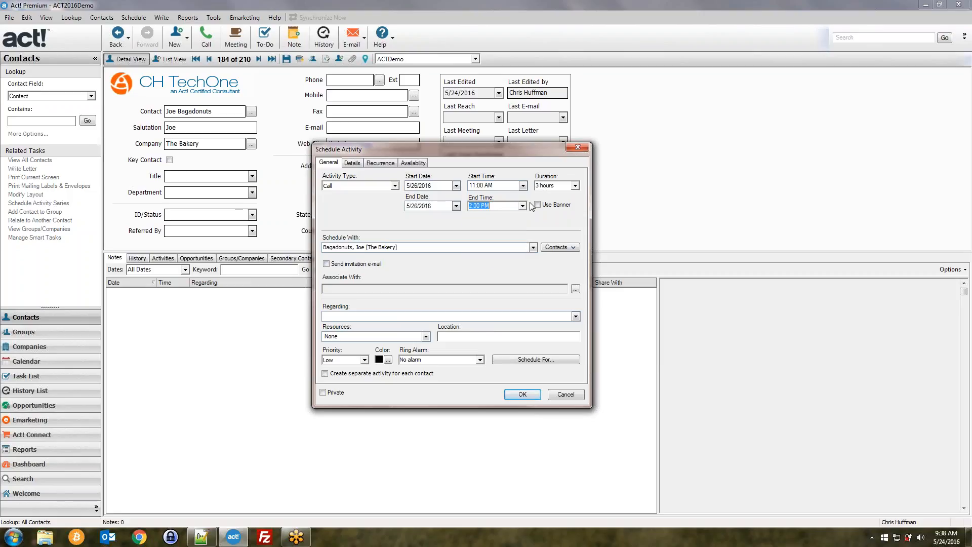
pyautogui.click(476, 207)
pyautogui.write('17')
pyautogui.press('Tab')
# Step: Sort the selectable contacts by company and add the Kilimanjaro Safaris contact and one Liberty Savings contact to the call
pyautogui.moveTo(324, 247); pyautogui.dragTo(398, 248)
pyautogui.click(398, 248)
pyautogui.click(553, 248)
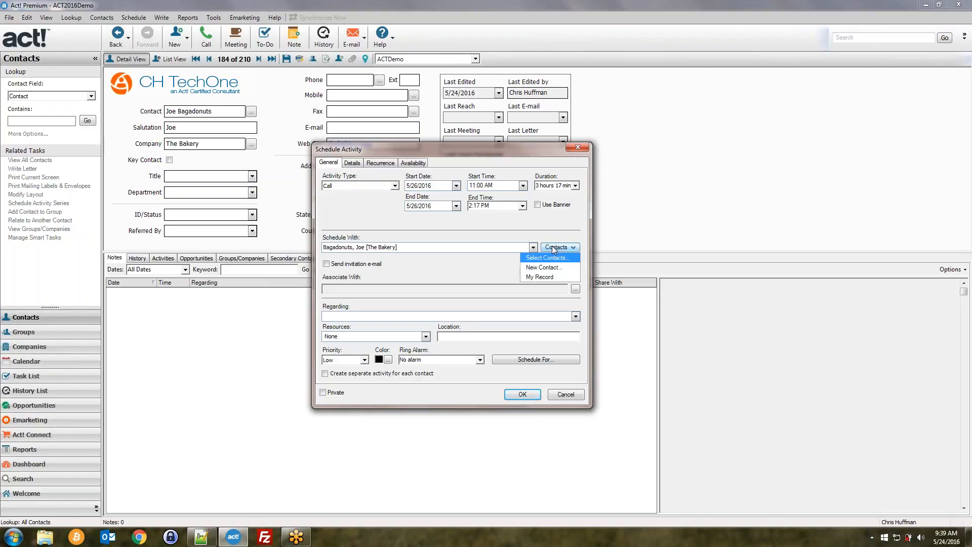
pyautogui.click(527, 259)
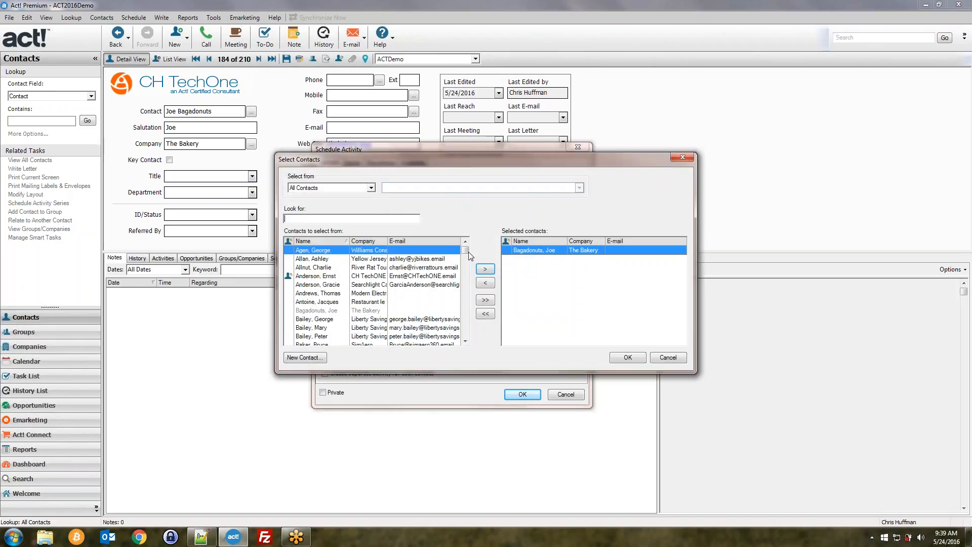
pyautogui.click(368, 242)
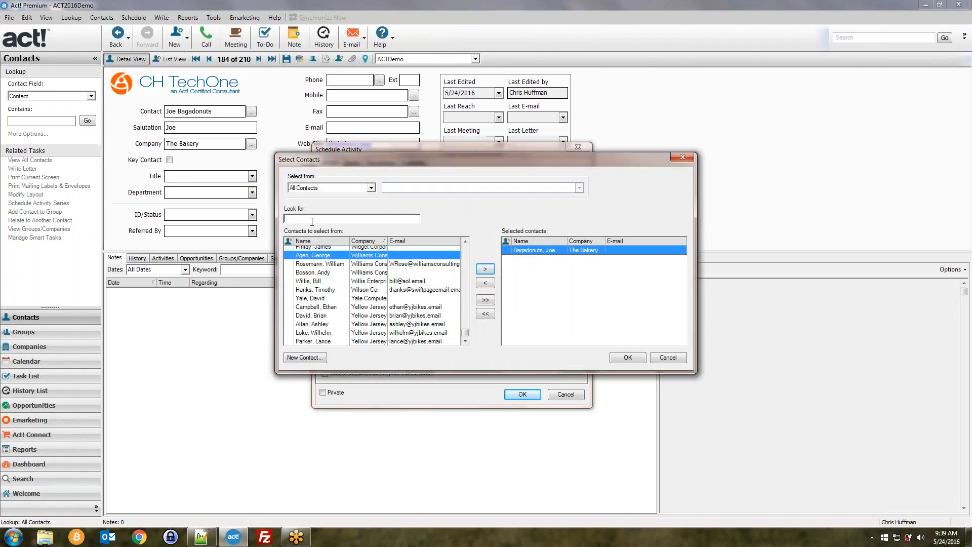
pyautogui.moveTo(464, 335); pyautogui.dragTo(465, 293)
pyautogui.click(376, 303)
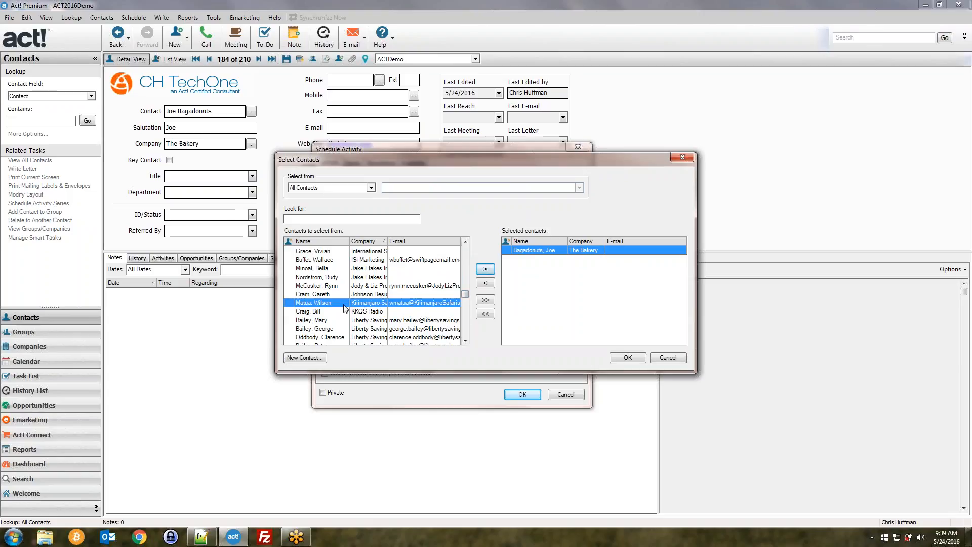
pyautogui.click(484, 269)
pyautogui.click(375, 330)
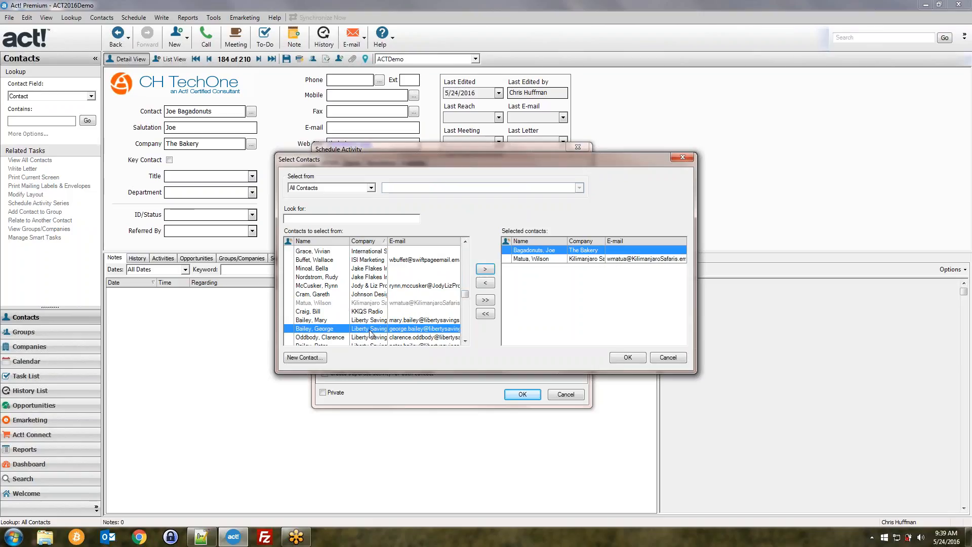
pyautogui.click(484, 272)
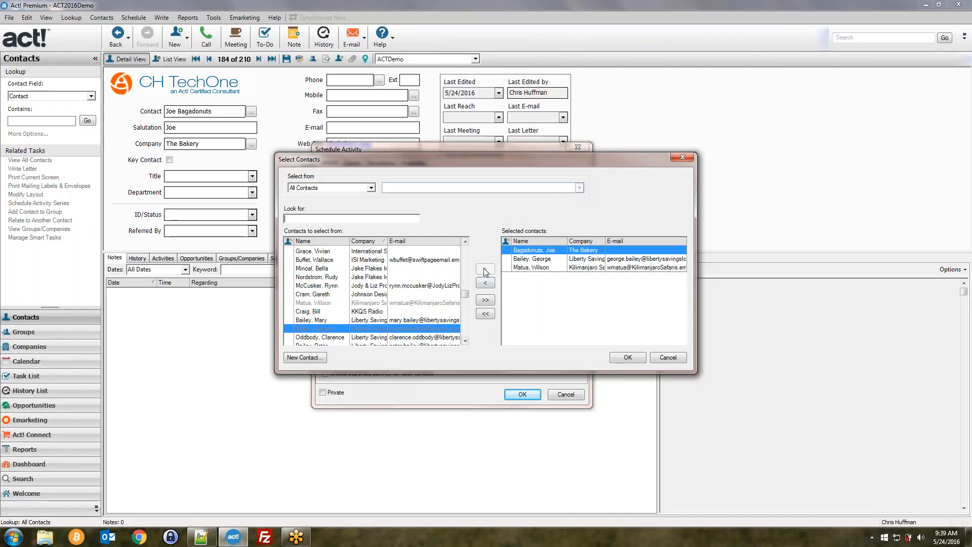
# Step: Remove the two added contacts and confirm the selection with only the contact from The Bakery
pyautogui.click(529, 259)
pyautogui.click(489, 283)
pyautogui.click(486, 282)
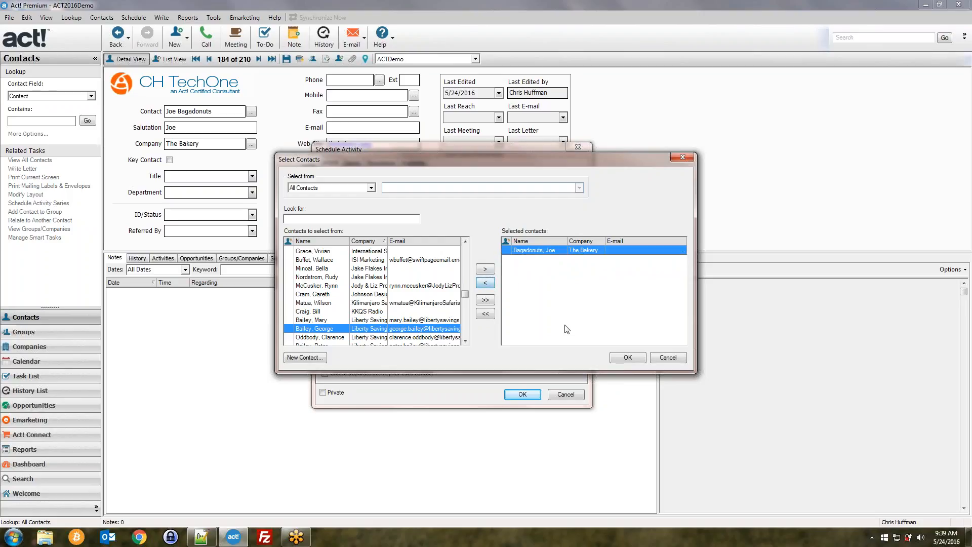
pyautogui.click(613, 357)
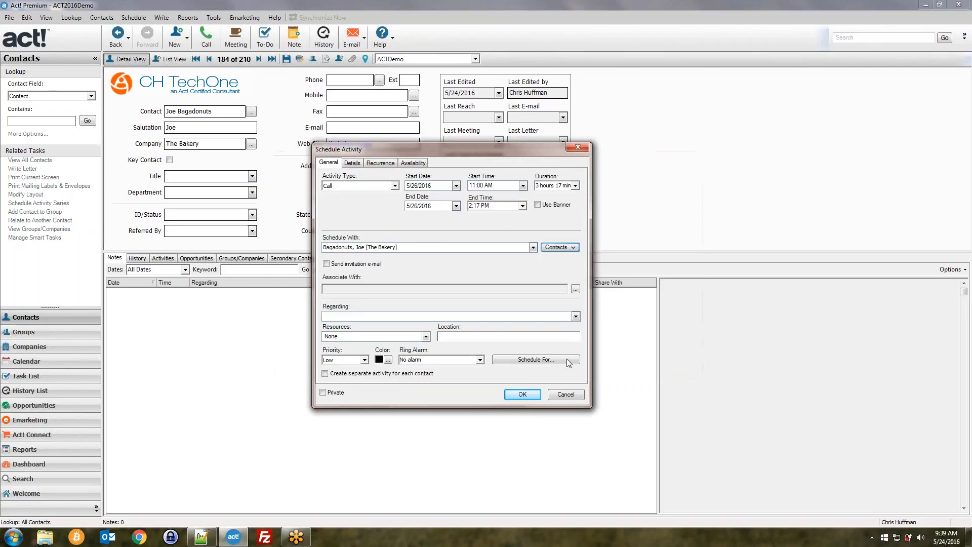
# Step: Turn the invitation e-mail option on and off again, and enter "Followup about RFQ" as what the call is regarding
pyautogui.click(327, 264)
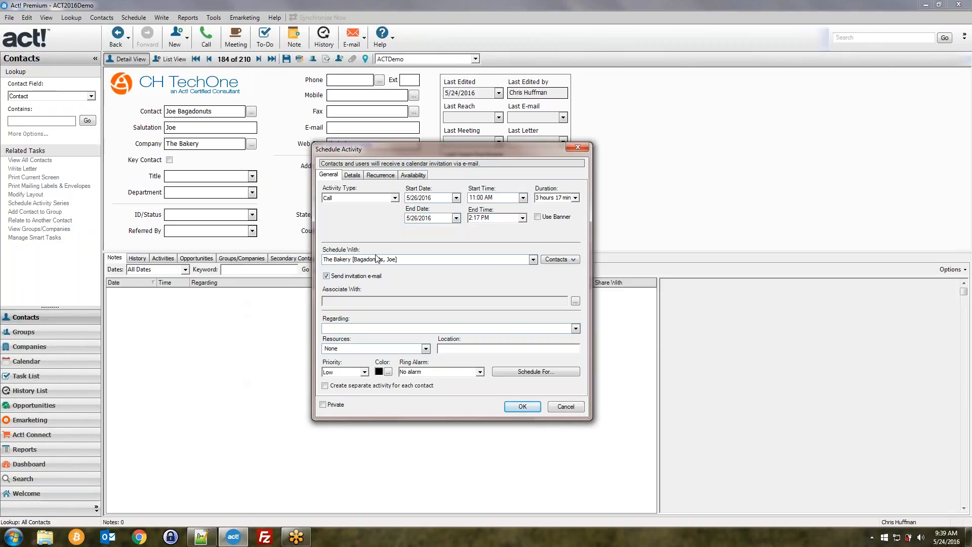
pyautogui.click(329, 277)
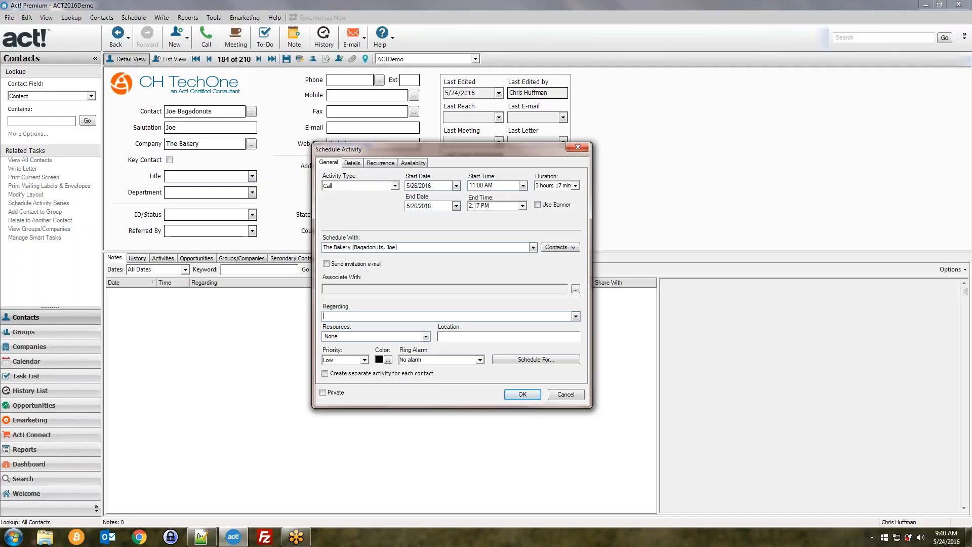
pyautogui.write('Followup about')
pyautogui.write('RFQ')
pyautogui.click(426, 337)
pyautogui.click(426, 337)
# Step: Try the High and Medium priority levels for the call
pyautogui.click(363, 360)
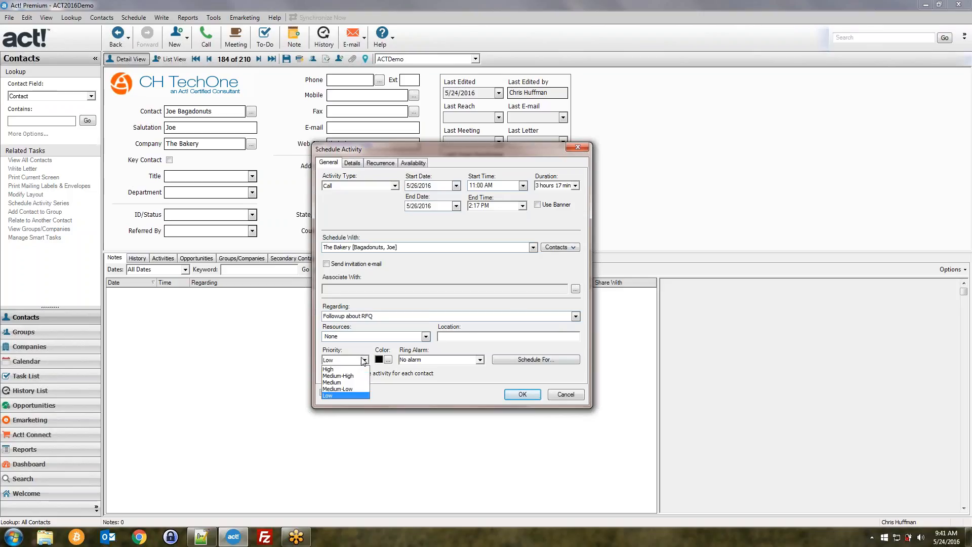
pyautogui.click(364, 347)
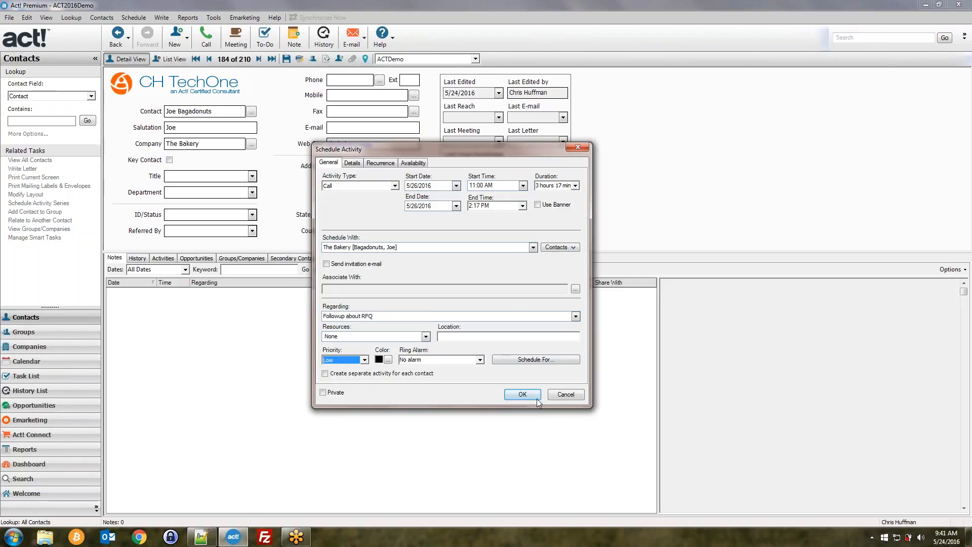
pyautogui.click(349, 360)
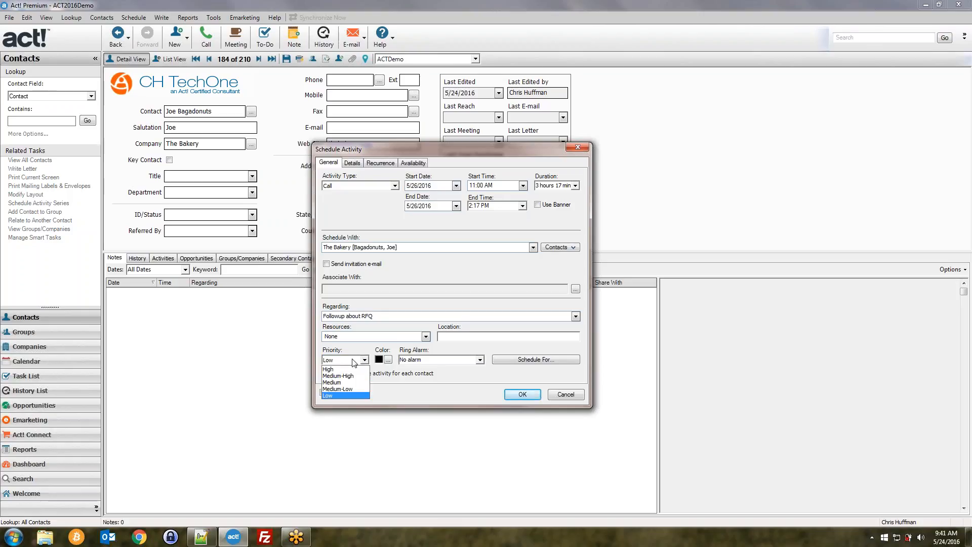
pyautogui.click(341, 367)
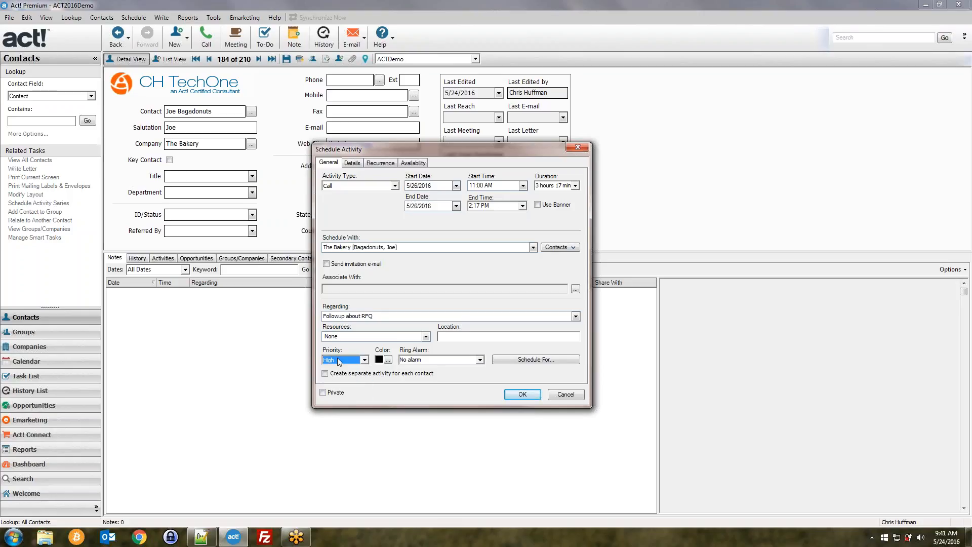
pyautogui.click(360, 360)
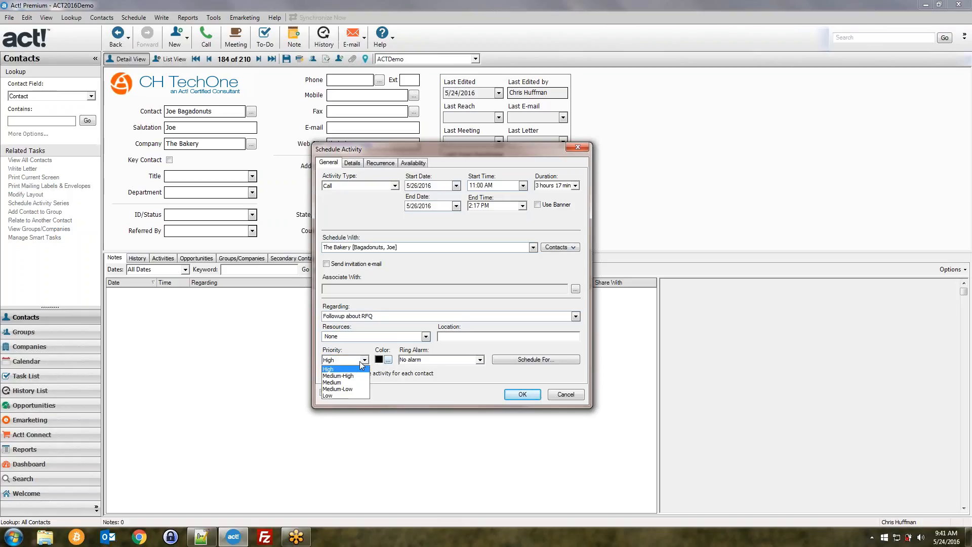
pyautogui.click(335, 383)
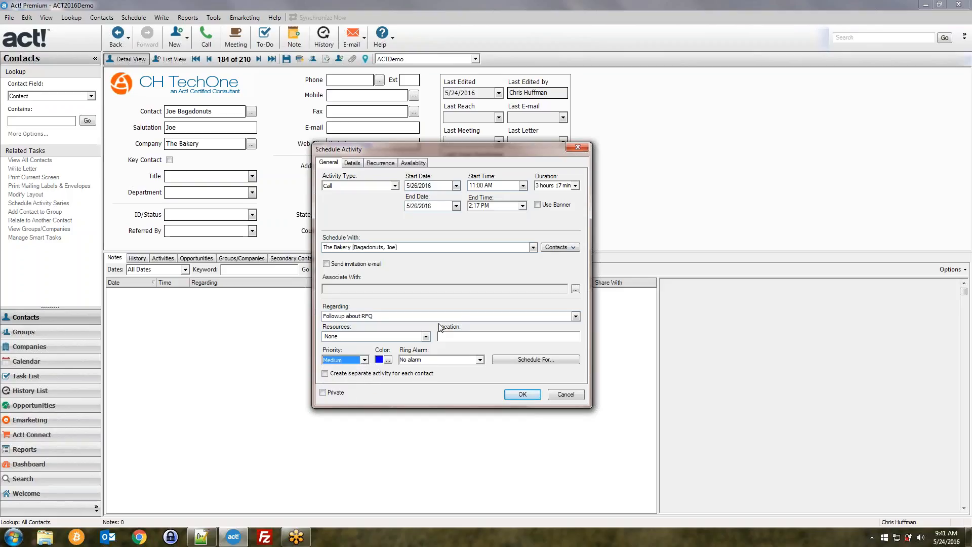
# Step: Give the call High priority and a red color
pyautogui.click(388, 359)
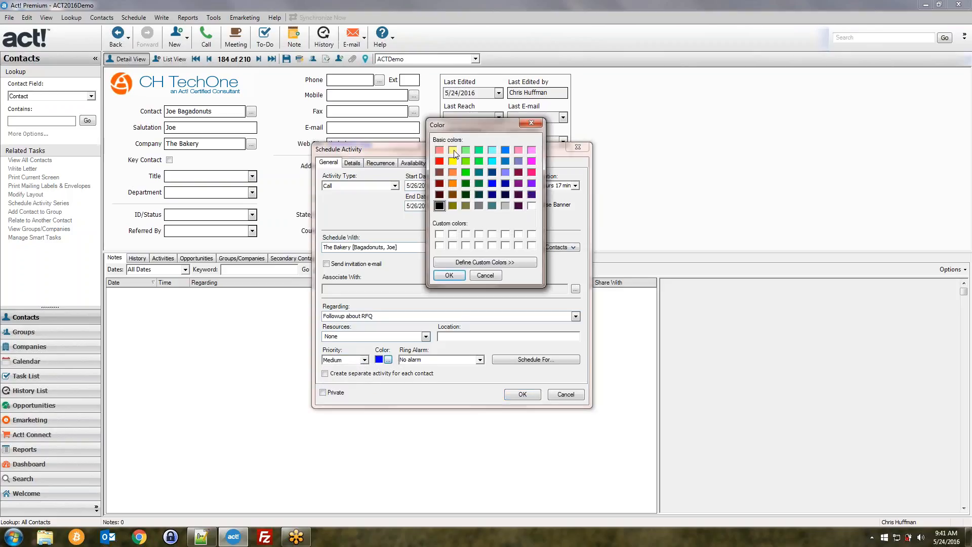
pyautogui.click(440, 161)
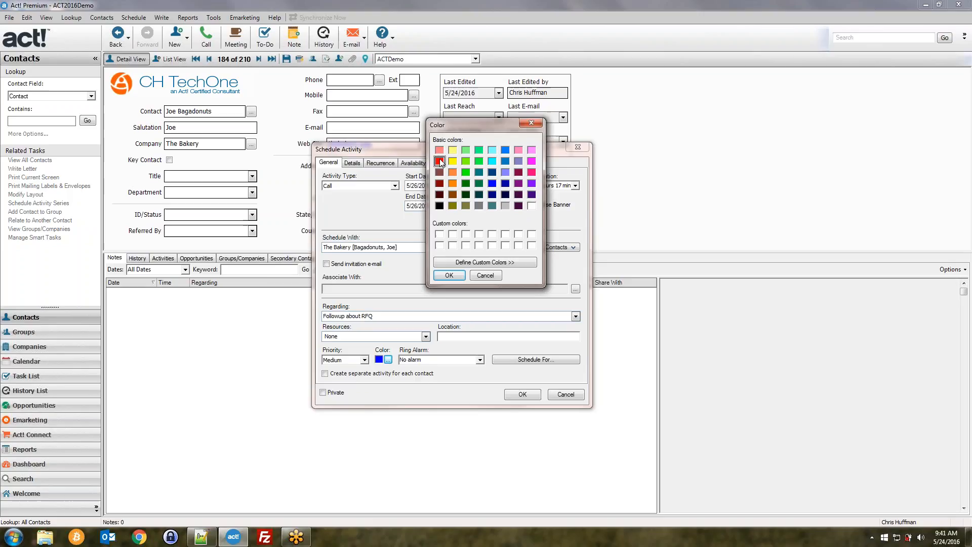
pyautogui.click(445, 277)
pyautogui.click(354, 360)
pyautogui.click(353, 373)
pyautogui.click(388, 359)
pyautogui.click(440, 161)
pyautogui.click(445, 277)
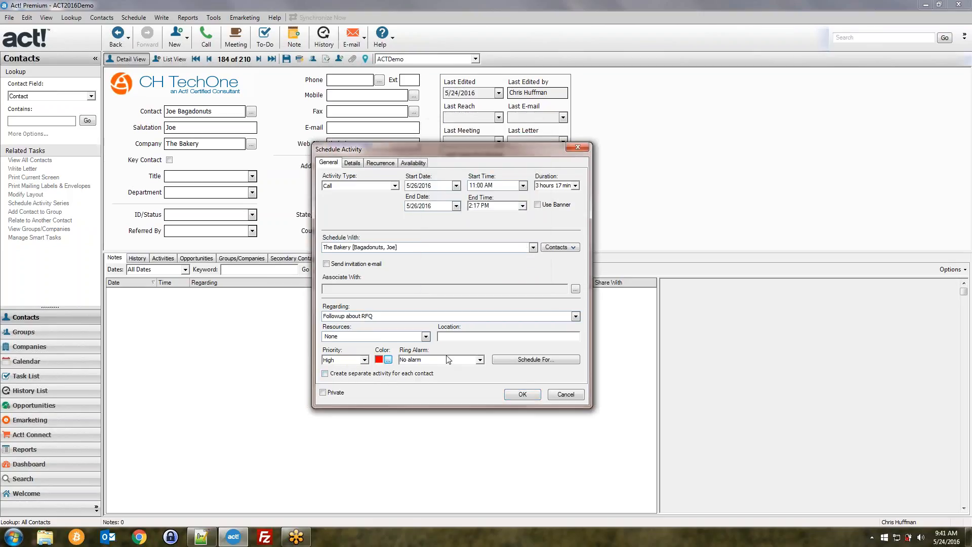
# Step: Set the call's alarm to ring 30 minutes ahead and save the scheduled activity
pyautogui.click(480, 360)
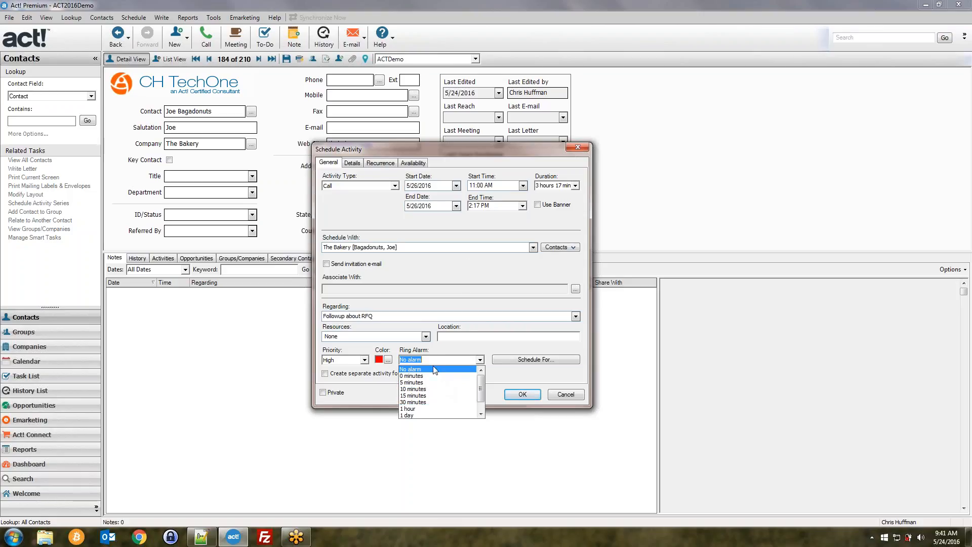
pyautogui.click(438, 402)
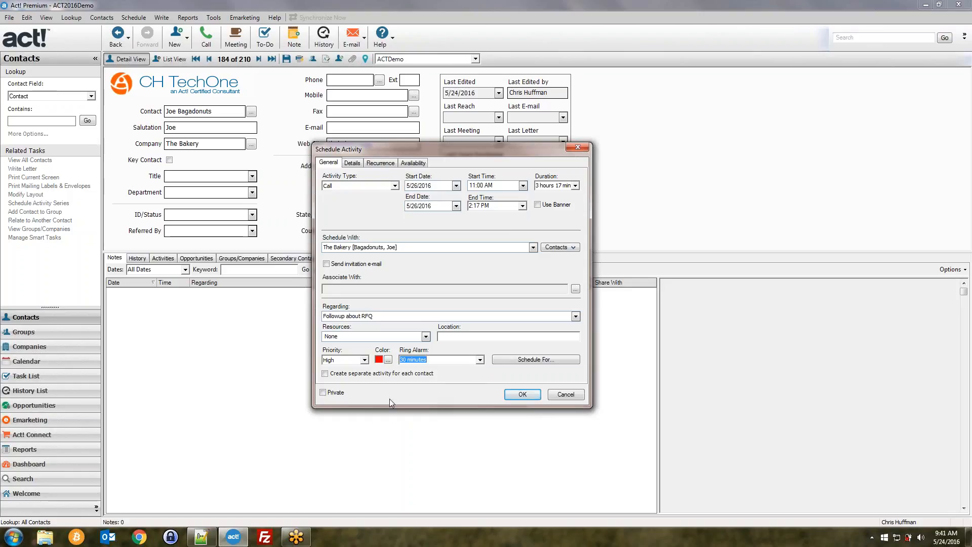
pyautogui.click(521, 395)
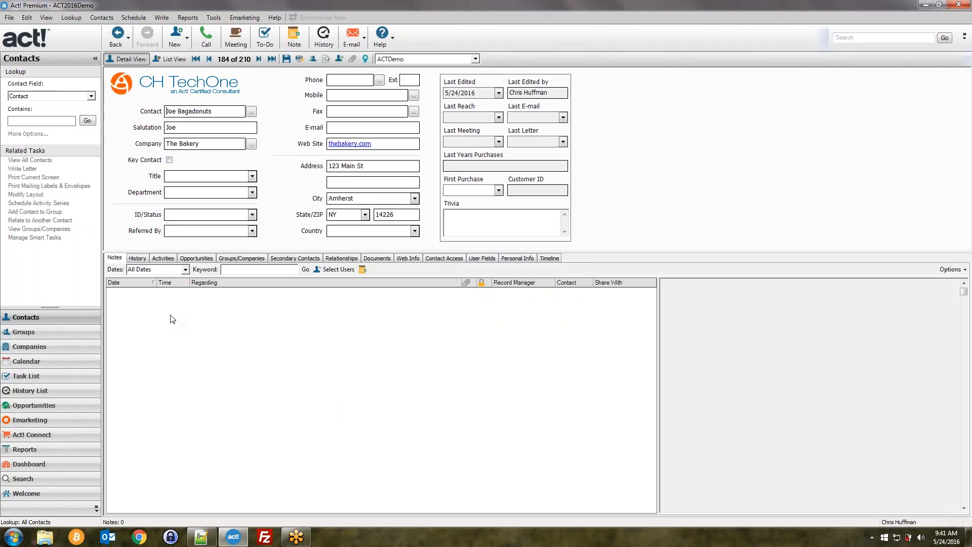
# Step: View the scheduled call in The Bakery contact's activities and on Thursday, May 26 in the work-week calendar
pyautogui.click(163, 258)
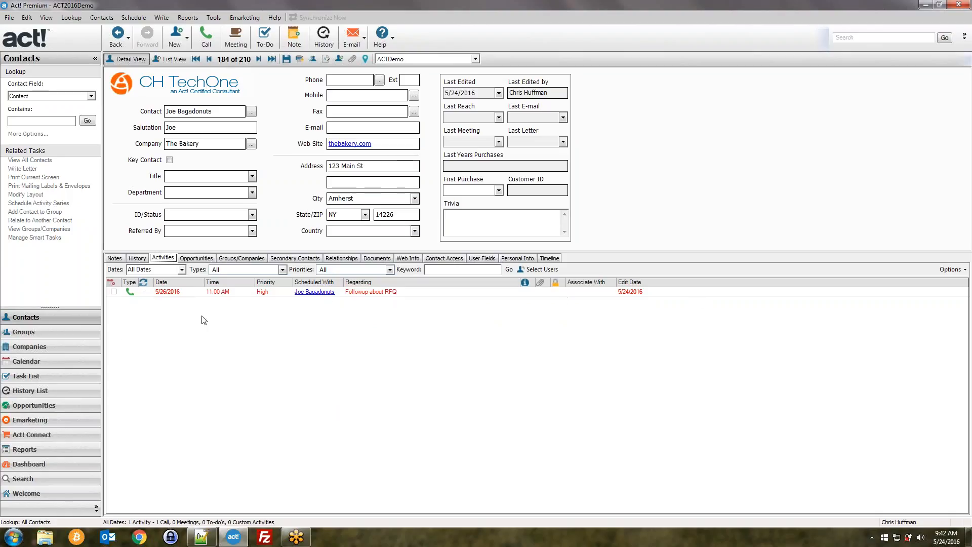
pyautogui.click(55, 363)
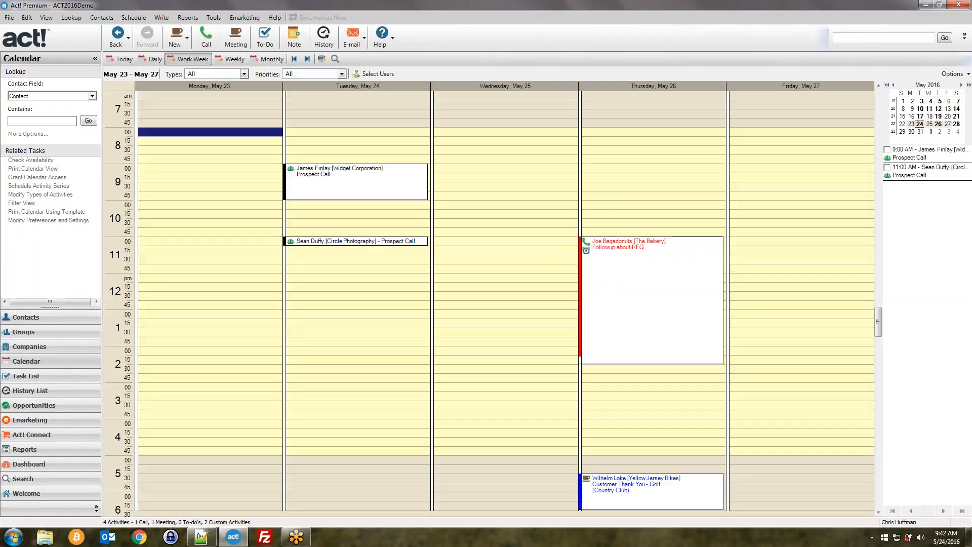
pyautogui.click(622, 271)
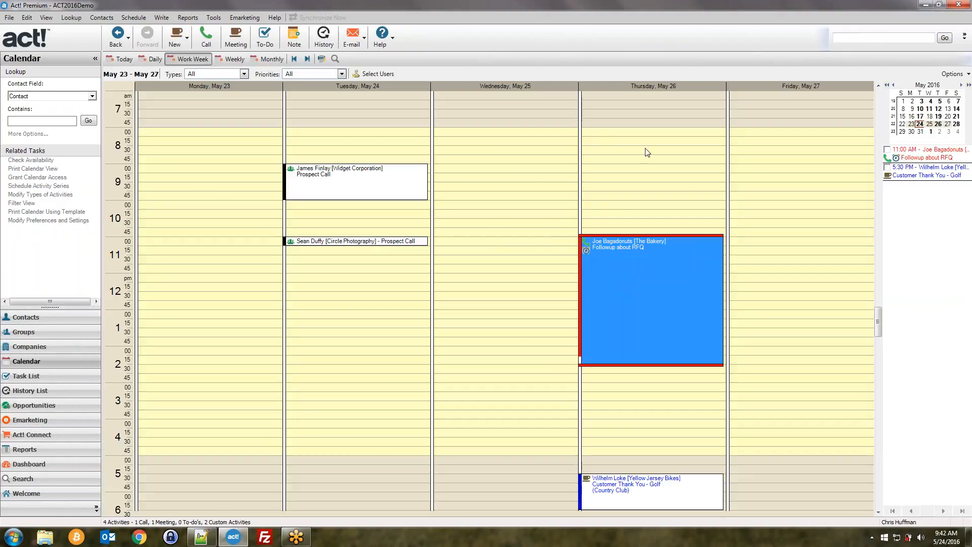
pyautogui.click(665, 225)
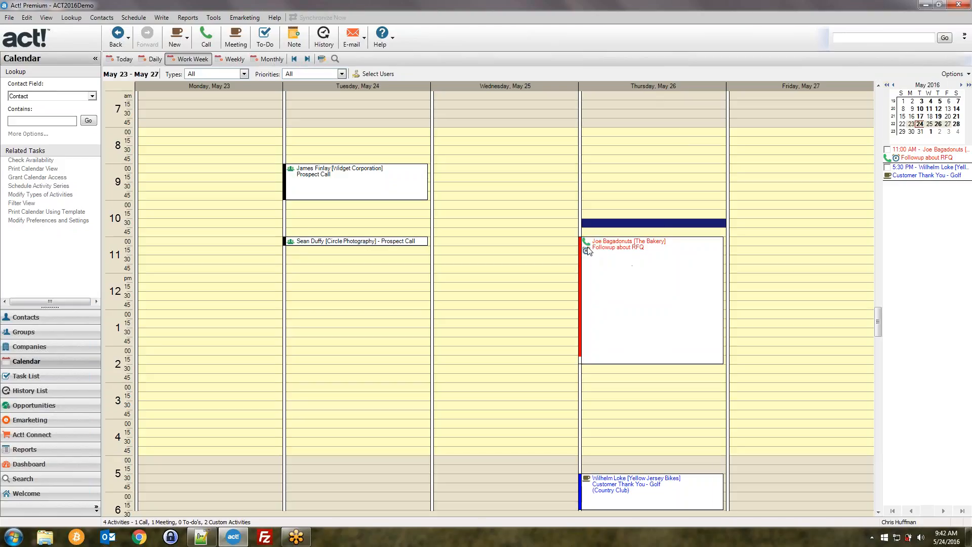
pyautogui.click(610, 269)
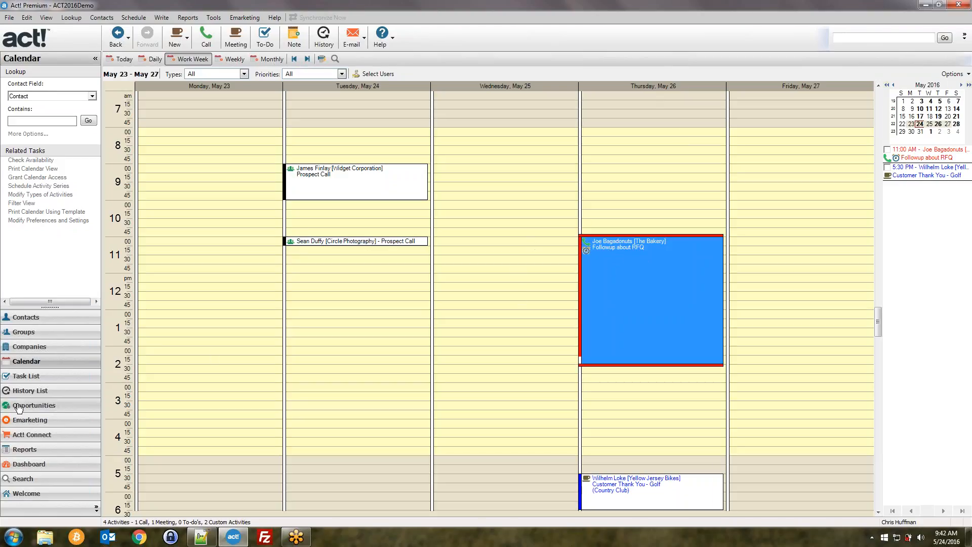
# Step: Show the task list for all dates and select the 1/26/2015 Presentation Prep Meeting
pyautogui.click(23, 380)
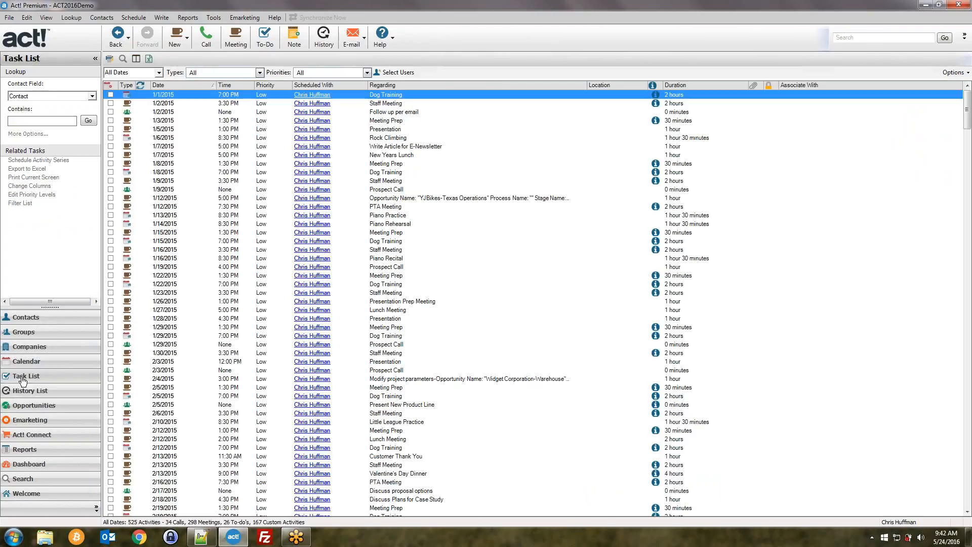
pyautogui.click(173, 301)
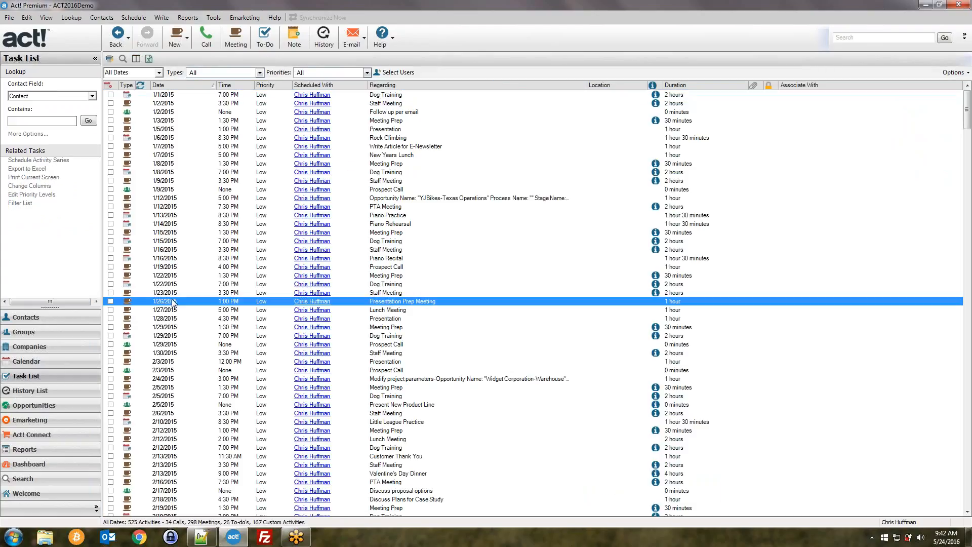
# Step: Look through the 2015 activities in the task list and check the users available in its user filter
pyautogui.scroll(-11, 214, 175)
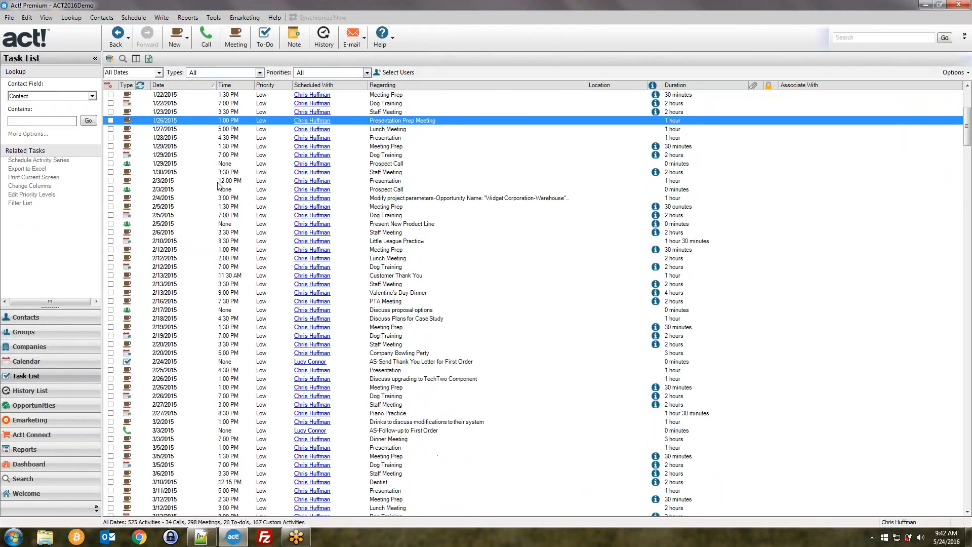
pyautogui.scroll(-12, 218, 185)
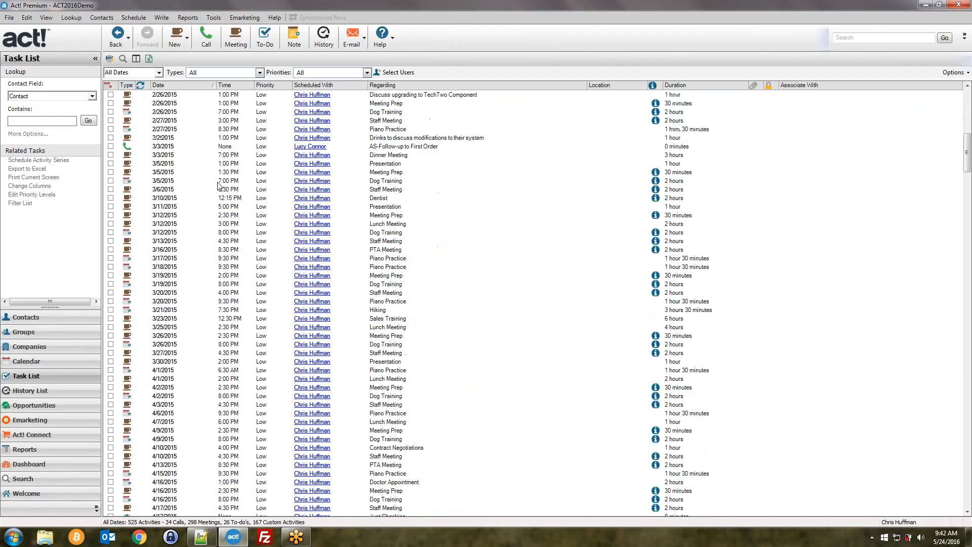
pyautogui.scroll(-2, 218, 186)
pyautogui.scroll(-13, 217, 185)
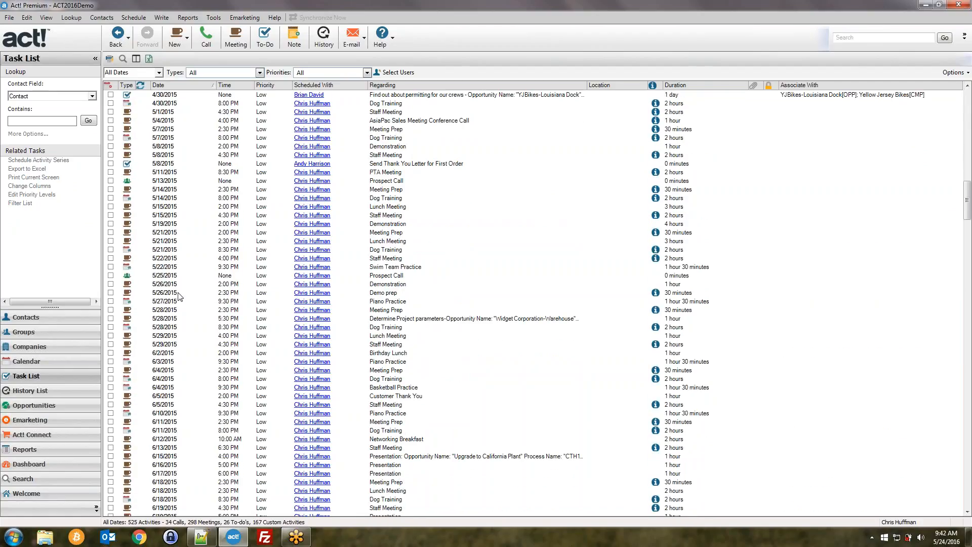
pyautogui.click(201, 293)
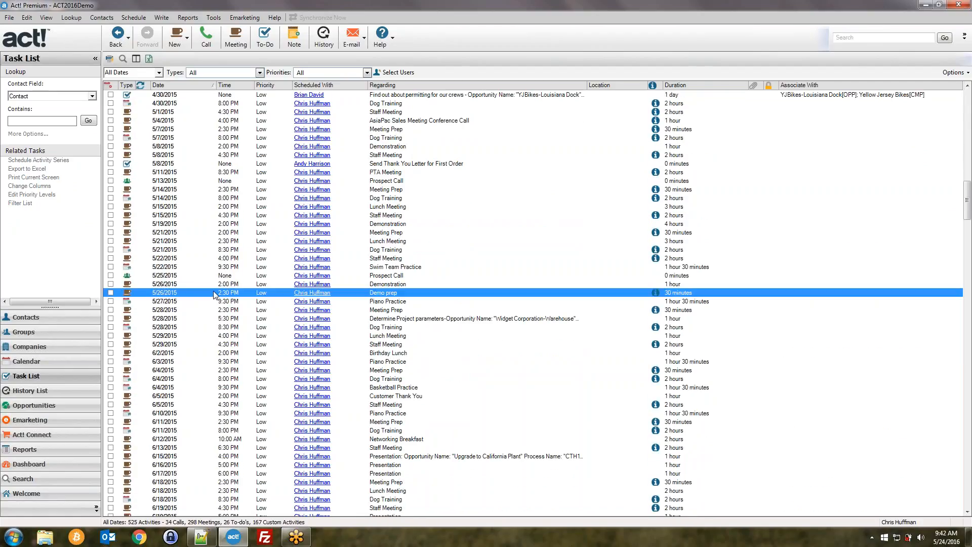
pyautogui.click(203, 320)
pyautogui.scroll(1, 205, 324)
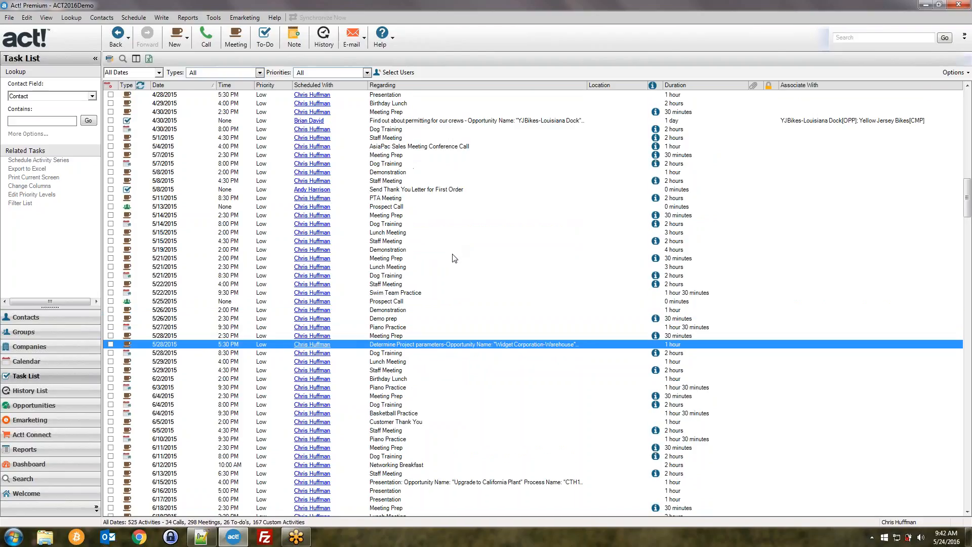
pyautogui.scroll(-4, 468, 245)
pyautogui.scroll(4, 460, 239)
pyautogui.click(398, 75)
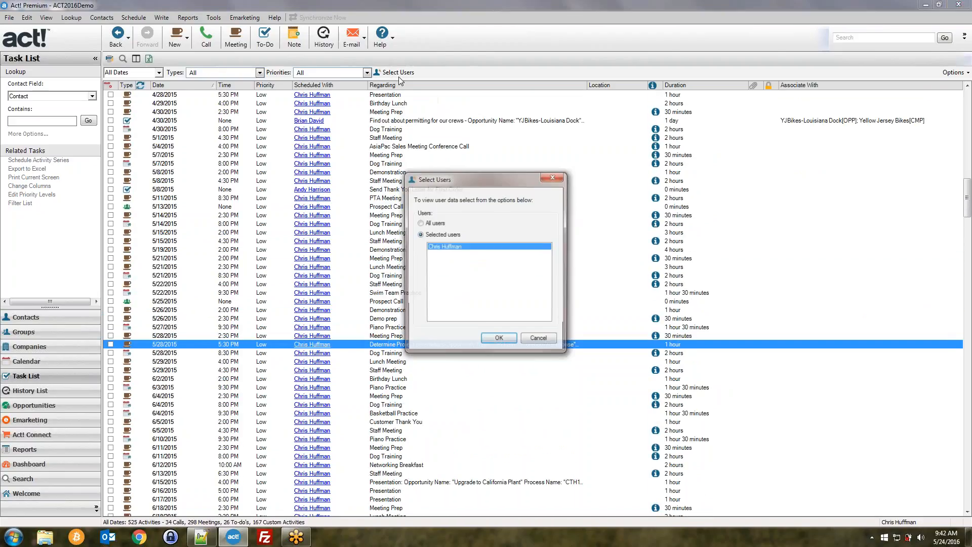
pyautogui.click(526, 340)
# Step: Find and select the 5/26/2016 Followup about RFQ call in the task list, and view it in the calendar
pyautogui.scroll(10, 506, 350)
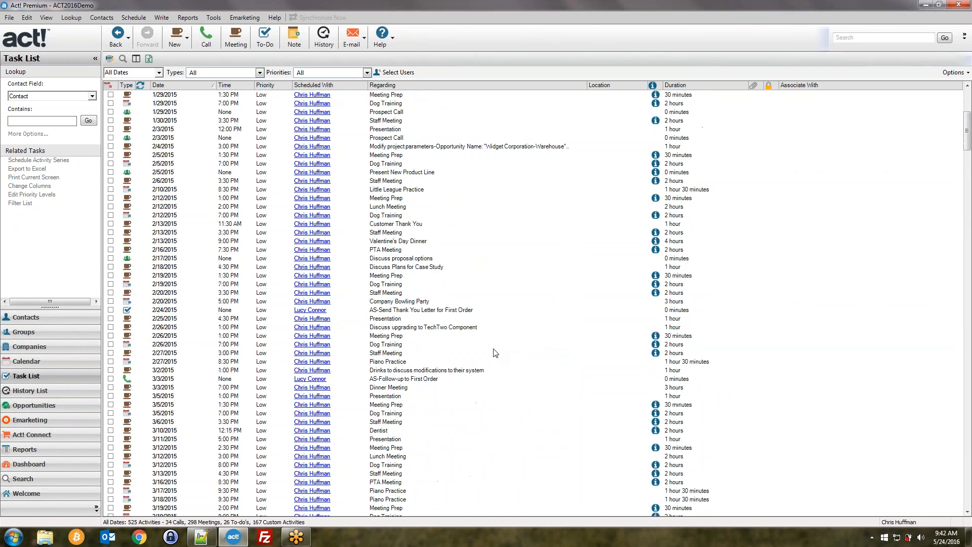
pyautogui.scroll(-20, 346, 302)
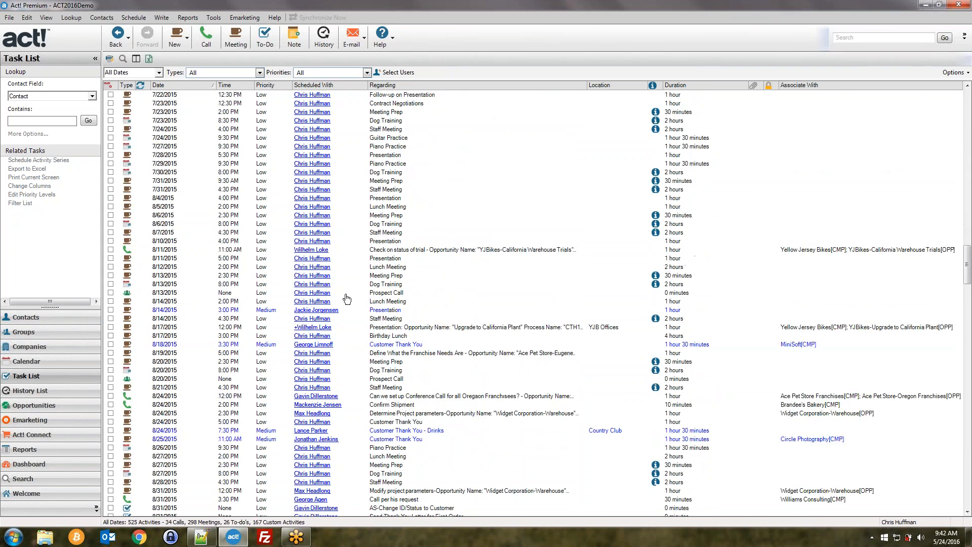
pyautogui.scroll(-20, 284, 332)
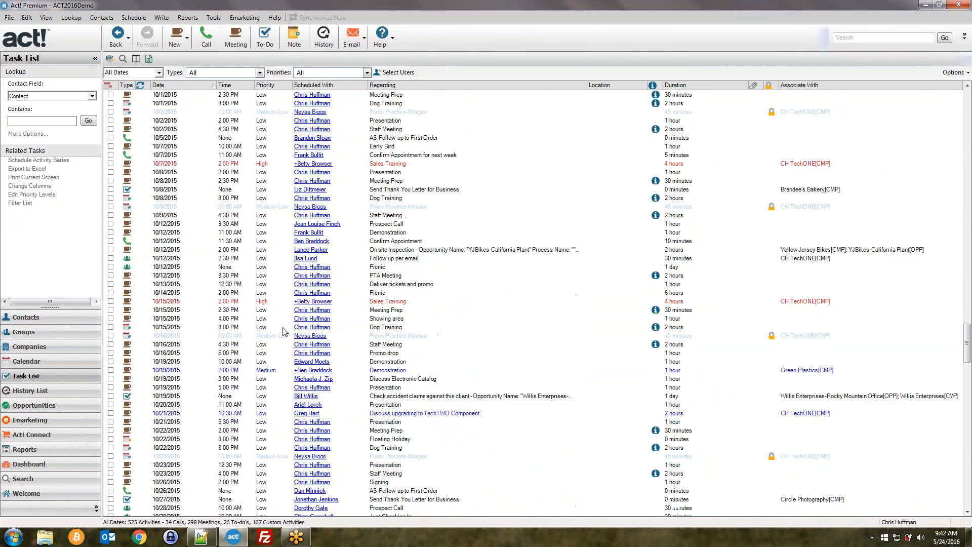
pyautogui.scroll(-20, 283, 332)
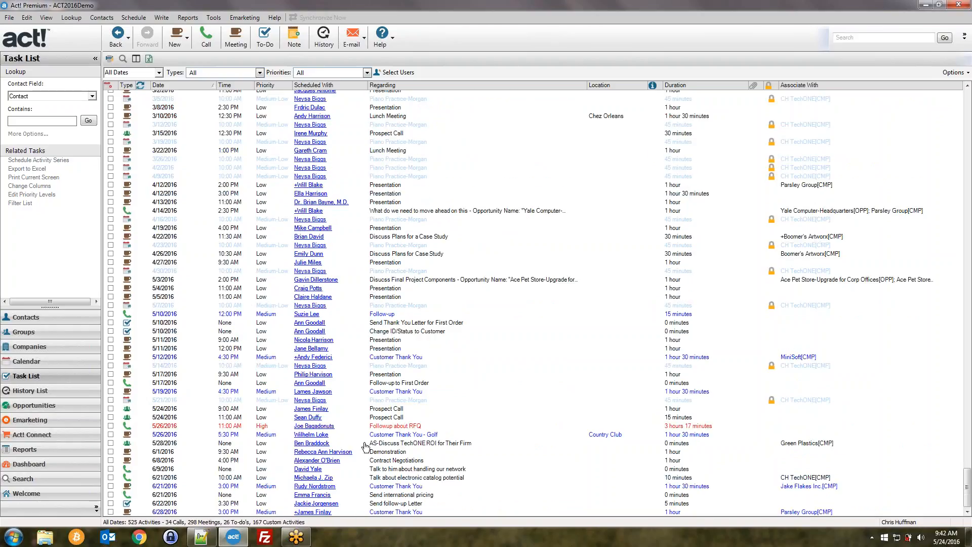
pyautogui.click(407, 428)
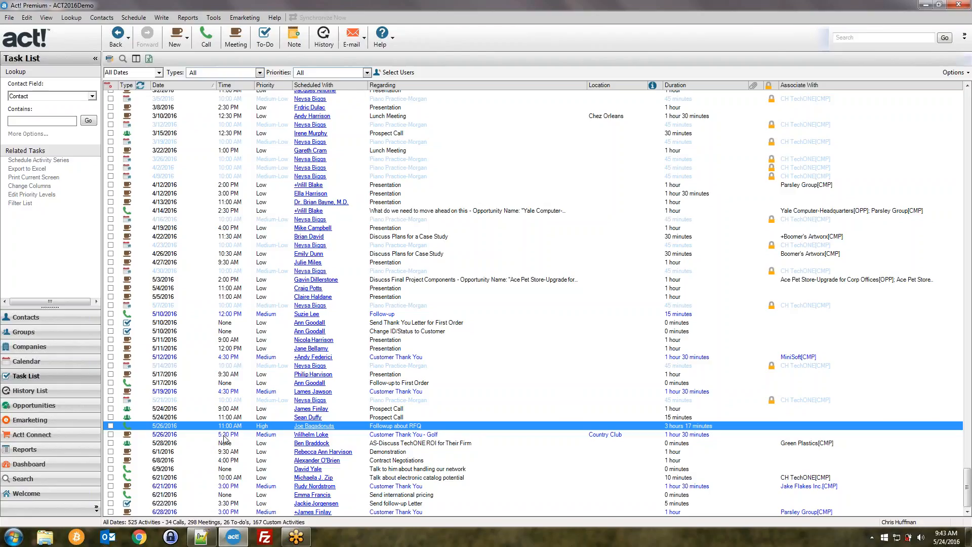
pyautogui.click(43, 363)
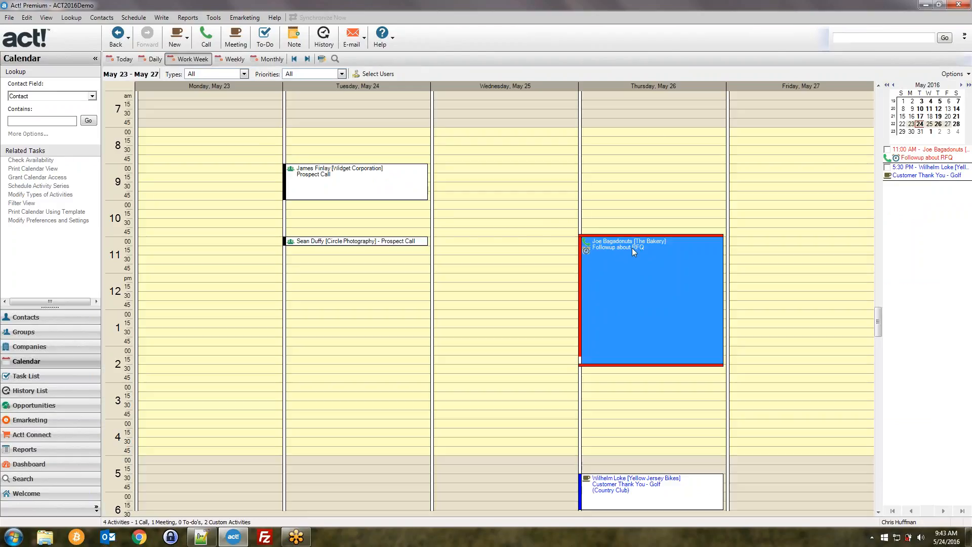
# Step: Start scheduling an activity of type Meeting from The Bakery contact's record
pyautogui.click(26, 317)
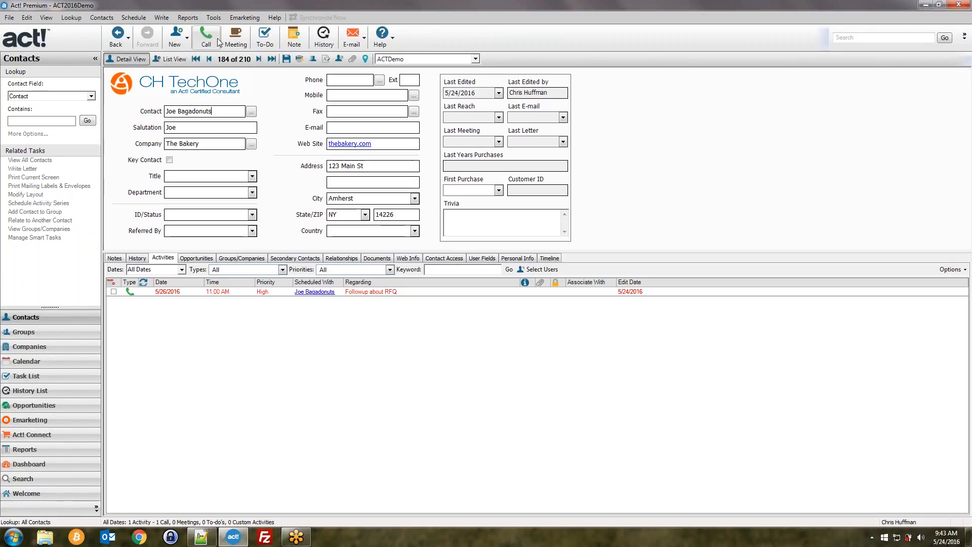
pyautogui.click(234, 41)
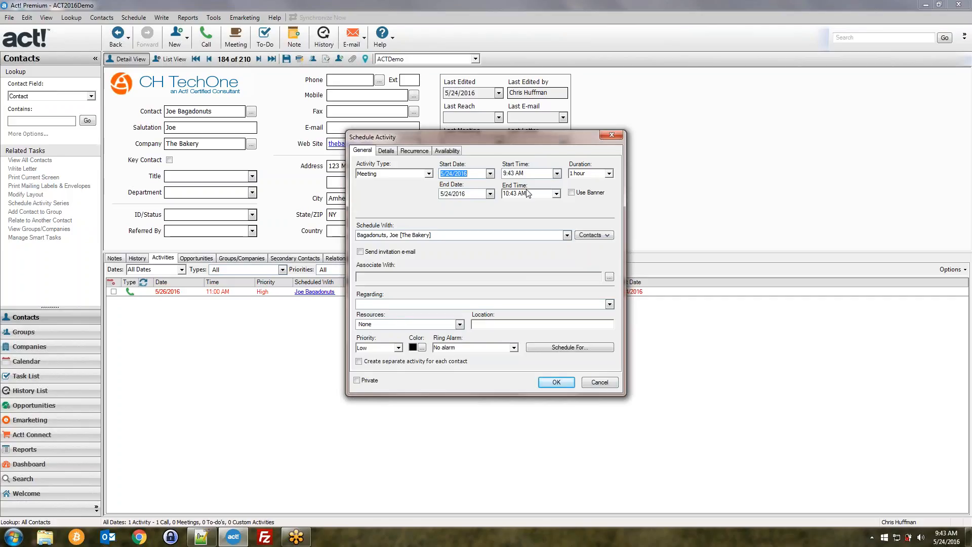
pyautogui.click(429, 173)
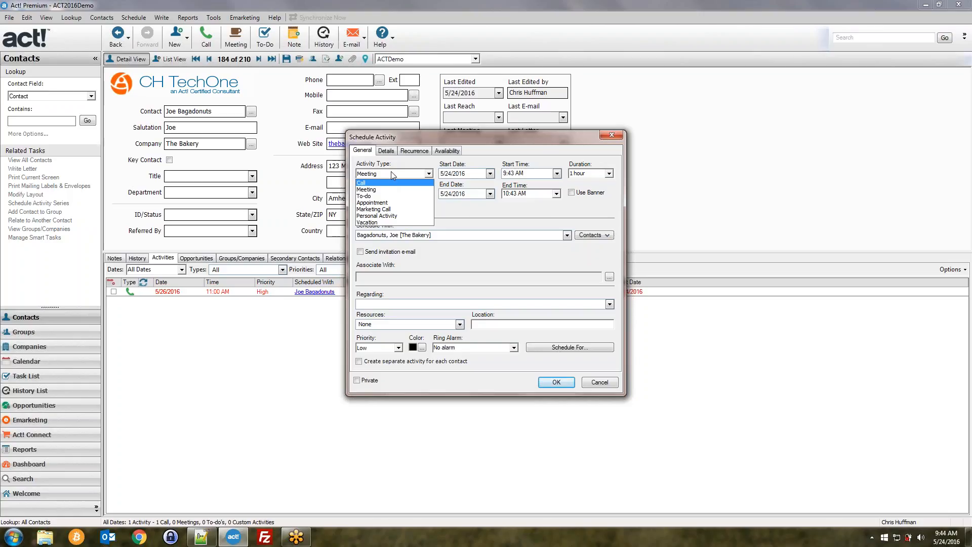
pyautogui.click(383, 189)
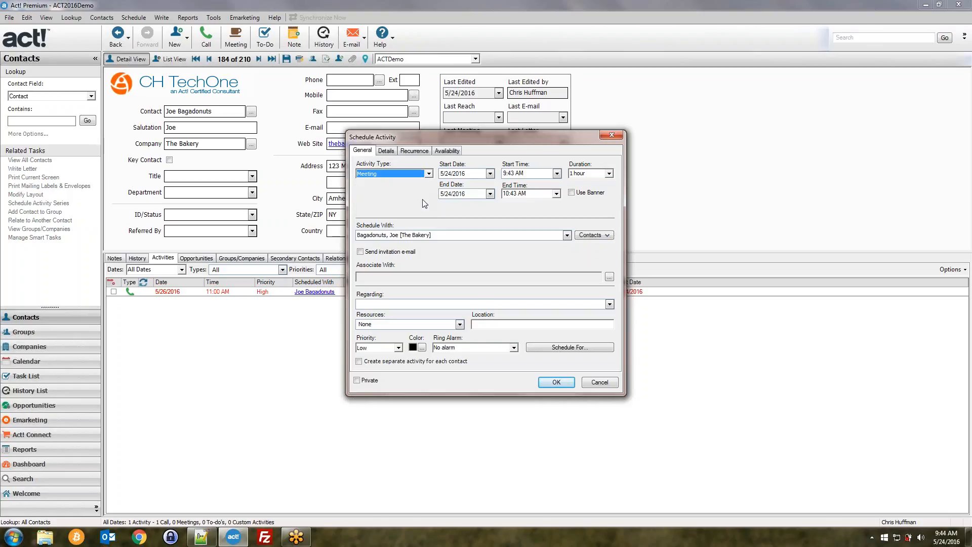
# Step: Set the meeting's start time to 12:00 PM and its duration to 2 hours
pyautogui.click(557, 174)
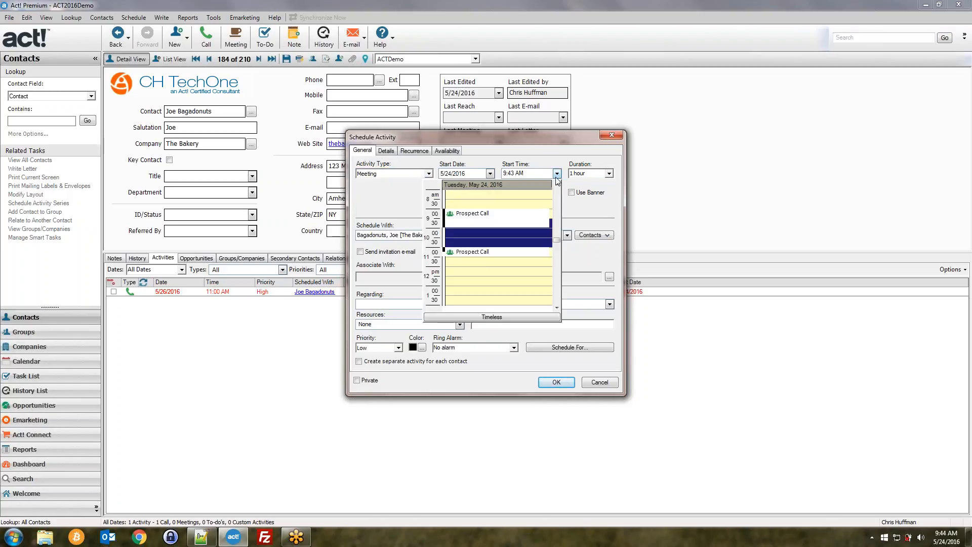
pyautogui.click(471, 275)
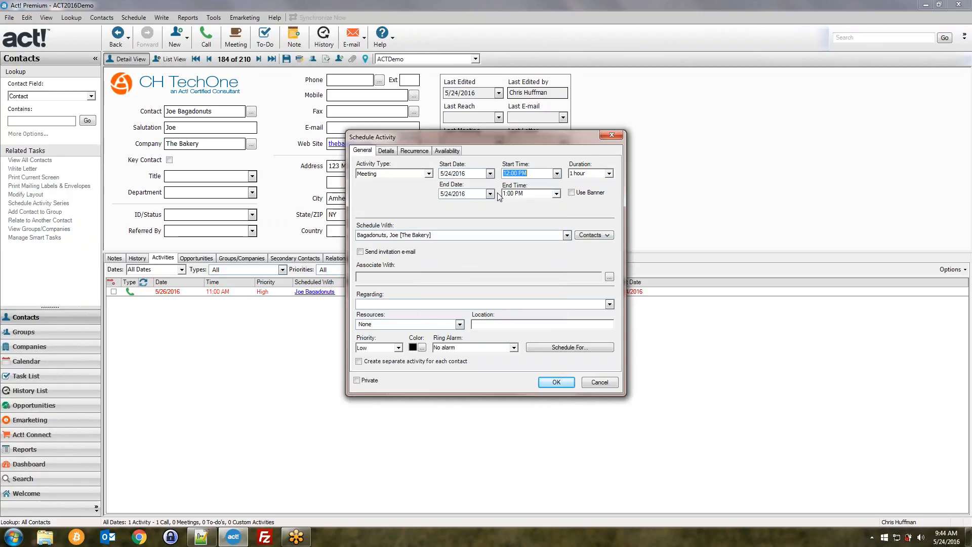
pyautogui.click(609, 174)
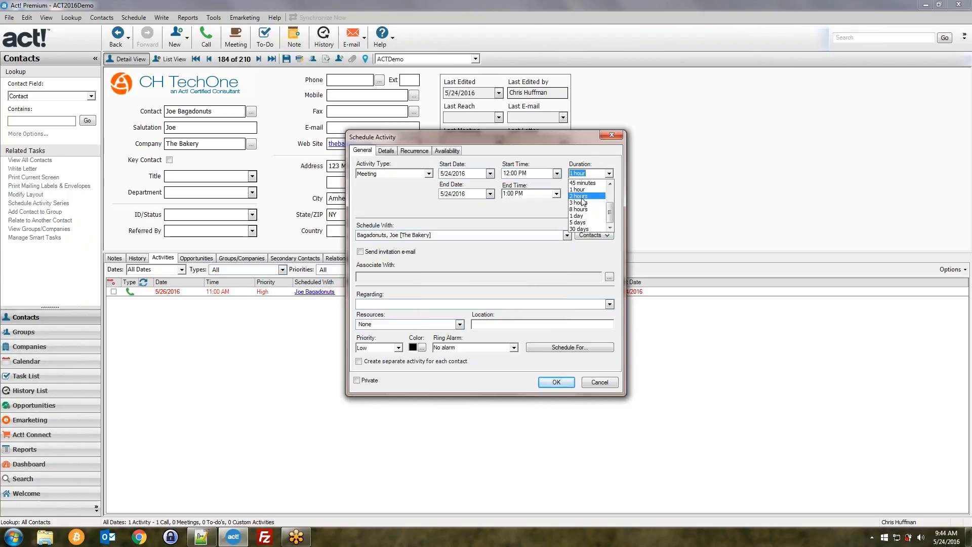
pyautogui.click(581, 198)
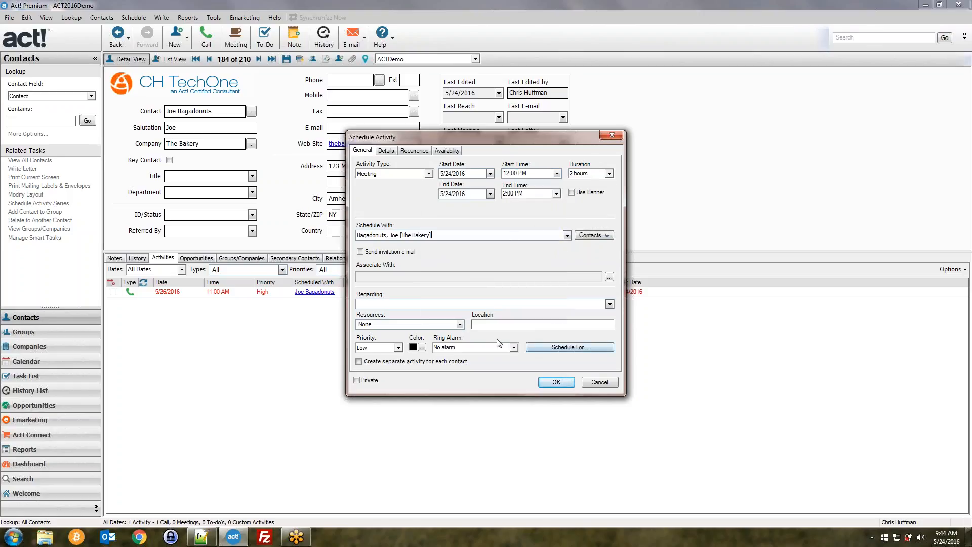
# Step: Enter "Meeting about XYZ" as what the meeting is regarding and schedule it for the listed user
pyautogui.click(476, 303)
pyautogui.write('Meeting about XY')
pyautogui.click(574, 348)
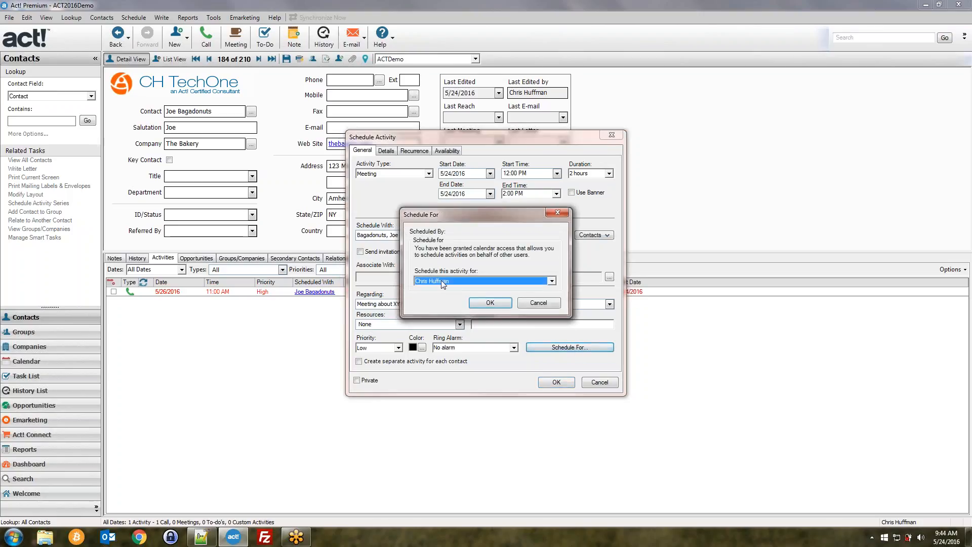
pyautogui.click(442, 281)
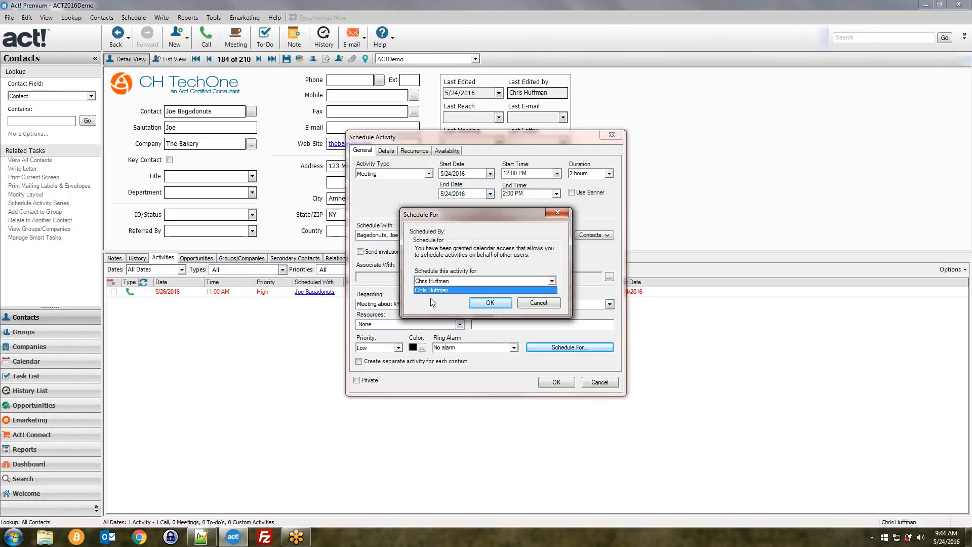
pyautogui.click(452, 288)
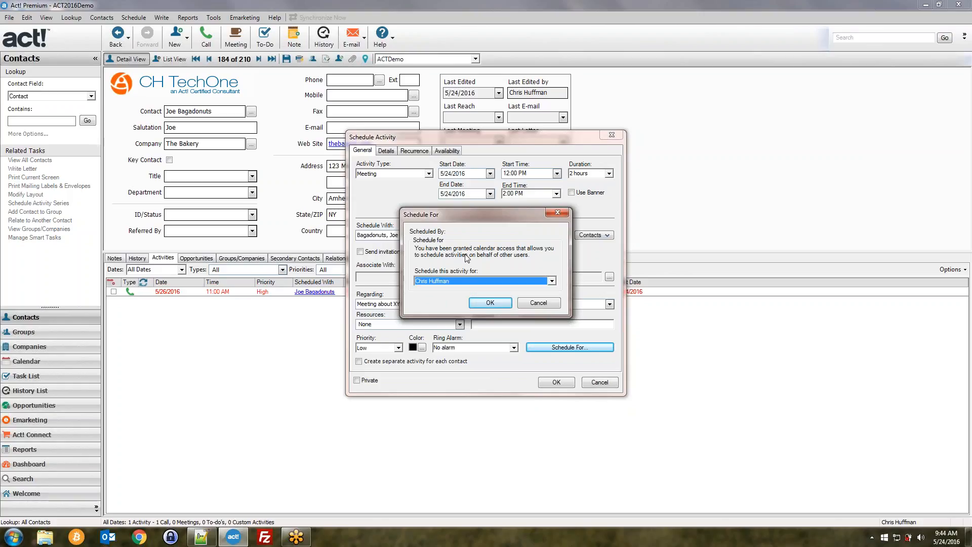
pyautogui.click(488, 302)
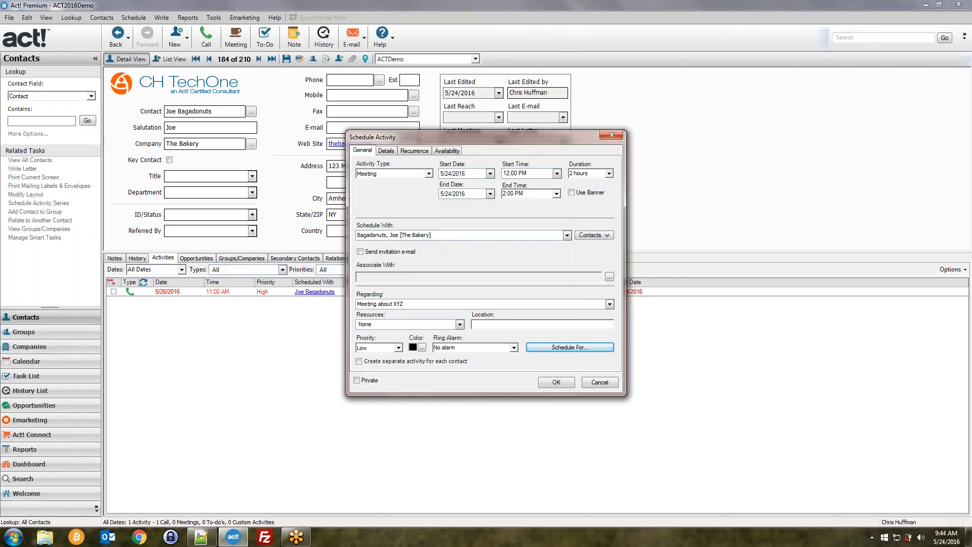
# Step: Set the meeting's alarm to ring 30 minutes ahead
pyautogui.click(514, 347)
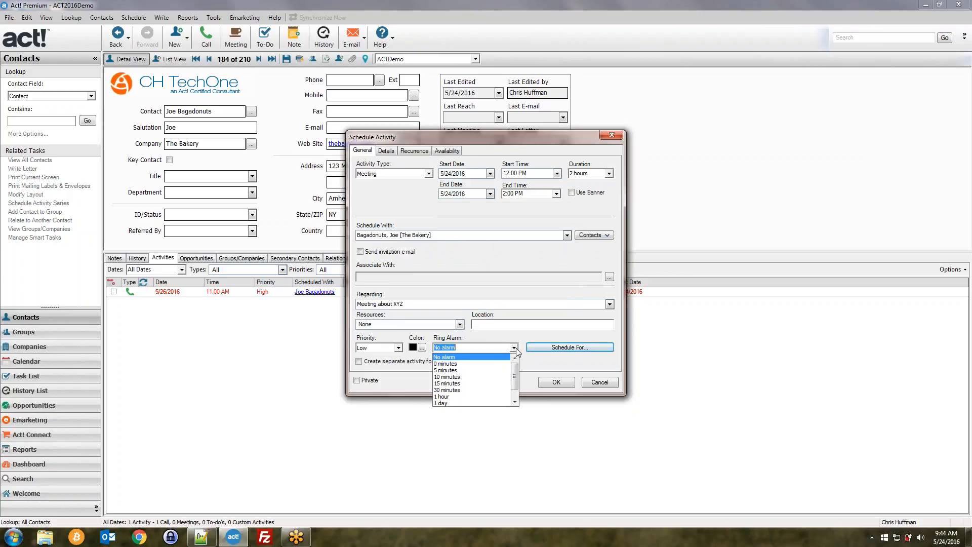
pyautogui.click(464, 391)
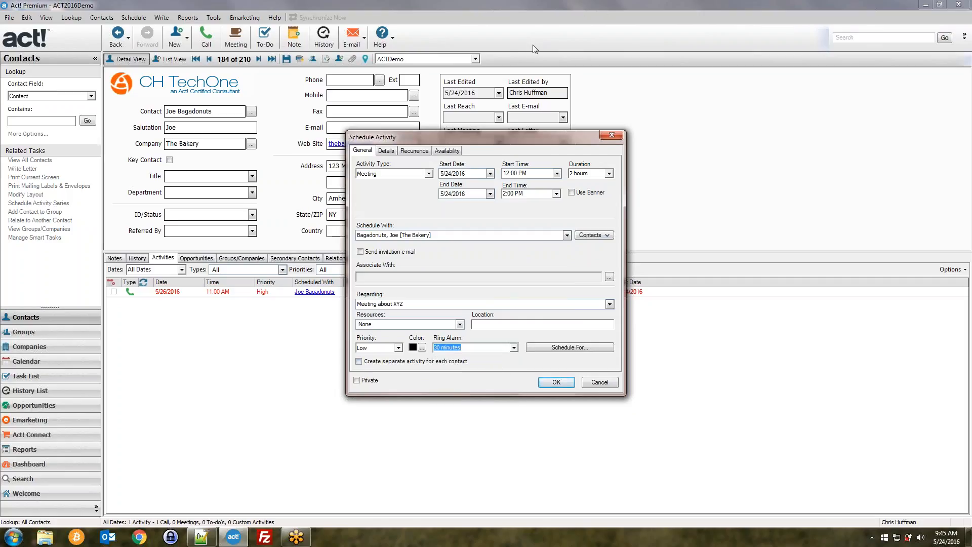
pyautogui.click(725, 13)
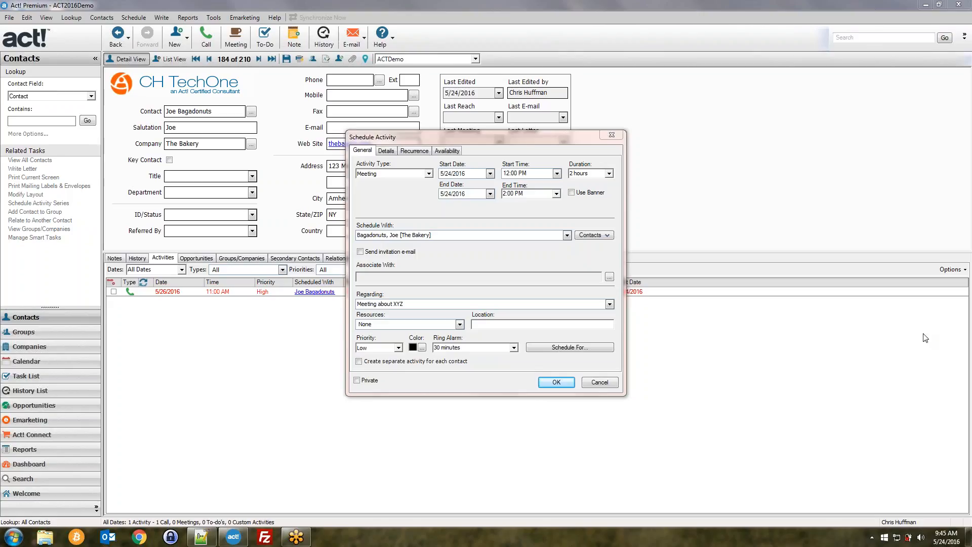
# Step: Review the users the meeting can be scheduled on behalf of, leaving the choice unaltered
pyautogui.click(537, 349)
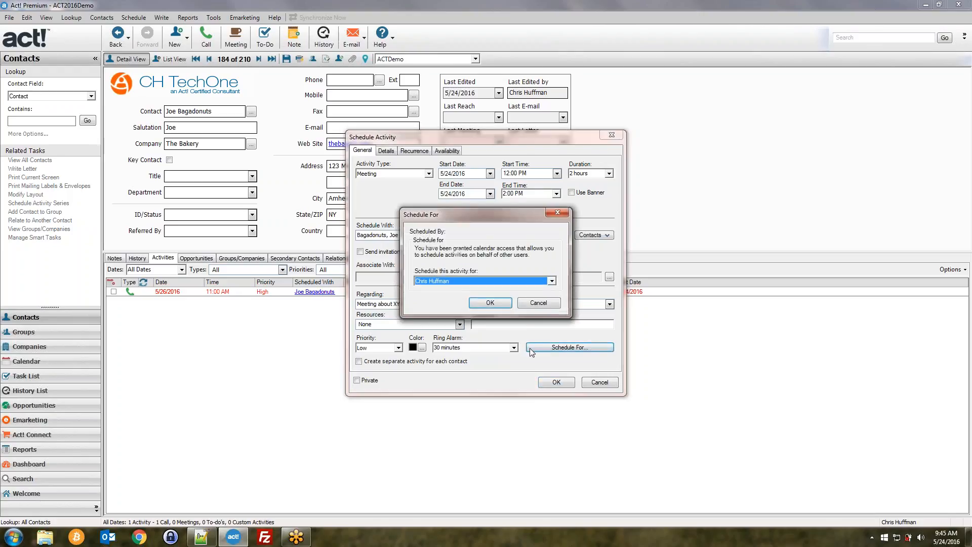
pyautogui.click(493, 281)
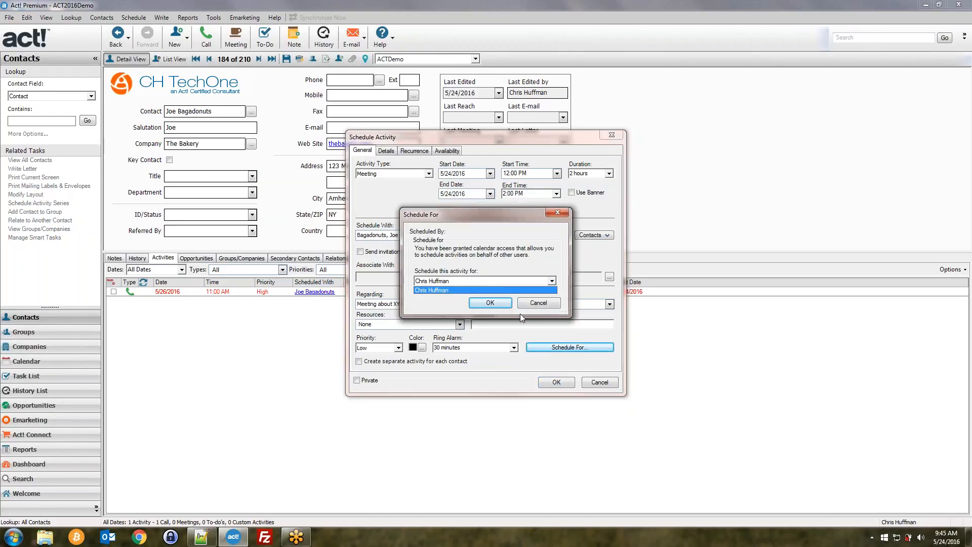
pyautogui.click(535, 308)
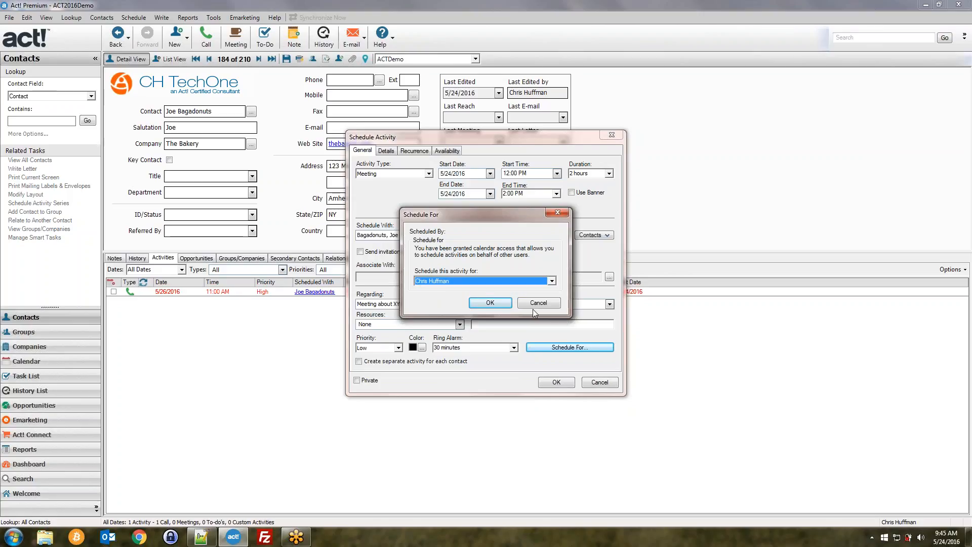
pyautogui.click(529, 307)
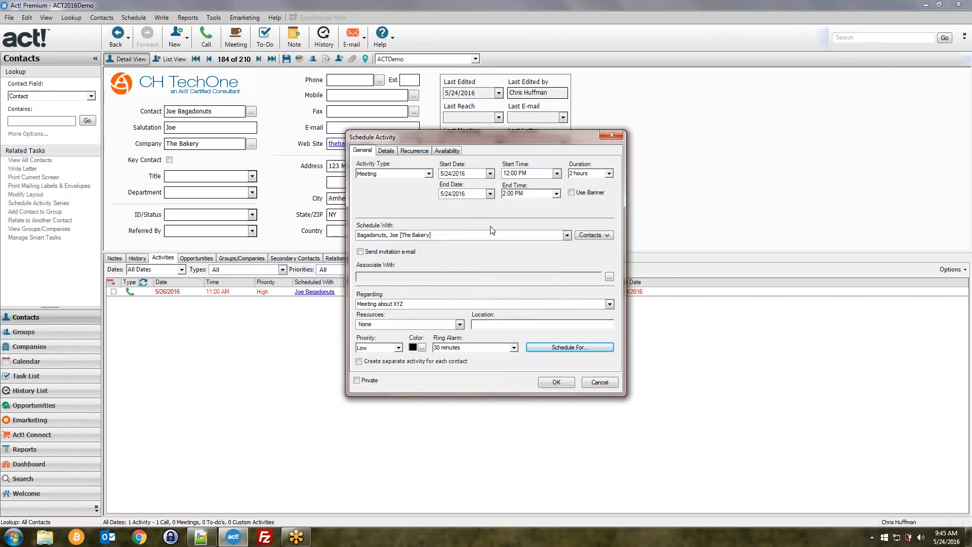
pyautogui.click(541, 346)
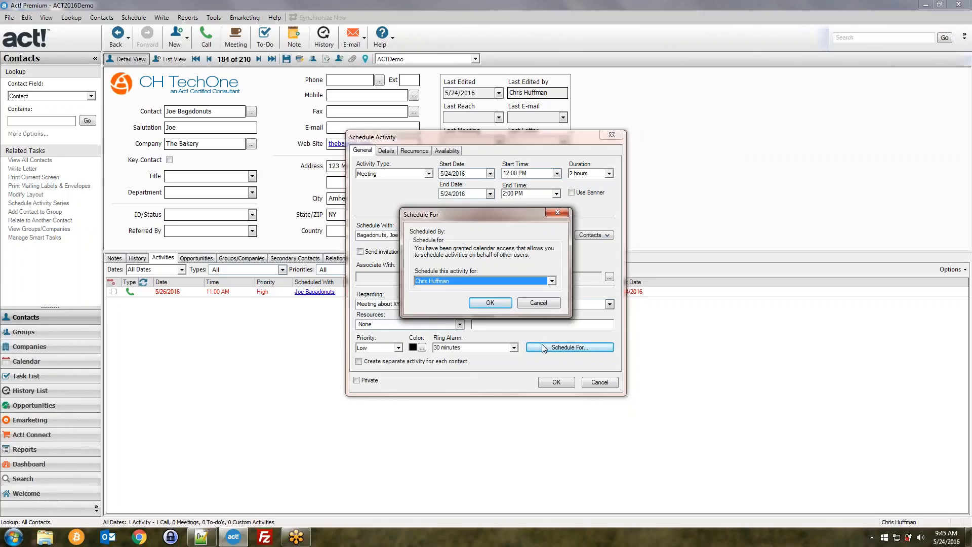
pyautogui.click(537, 304)
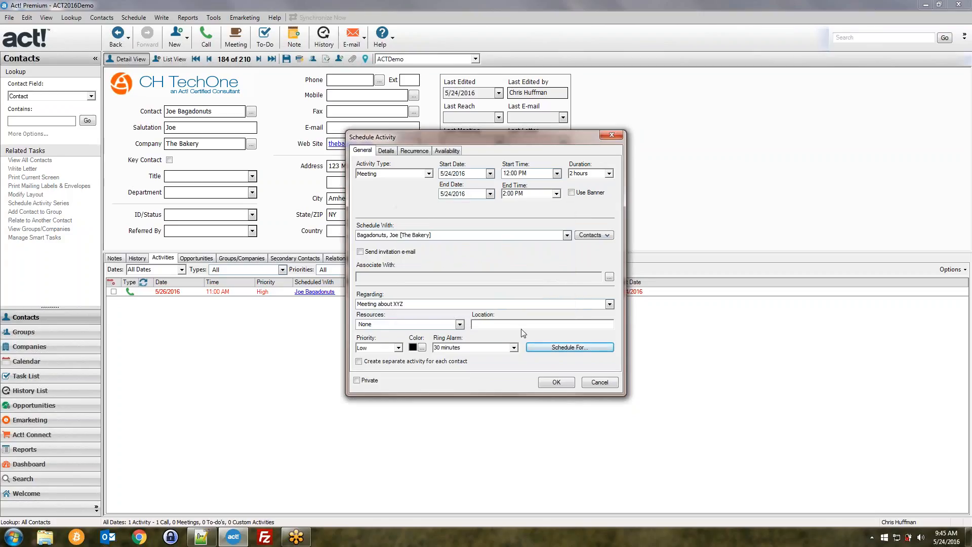
# Step: Bring up the contact selection for the meeting and sort the available contacts by company to locate CH TechONE
pyautogui.click(373, 235)
pyautogui.click(594, 235)
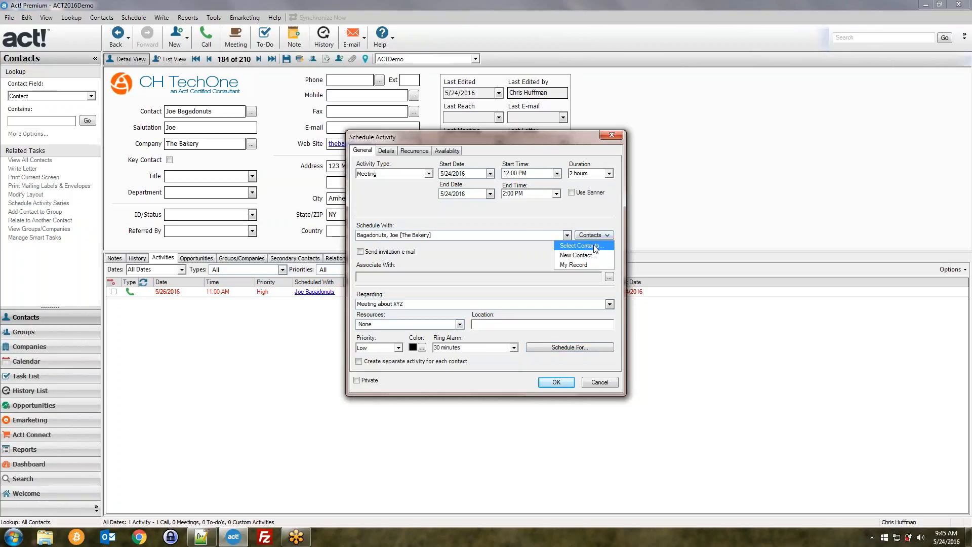
pyautogui.click(576, 245)
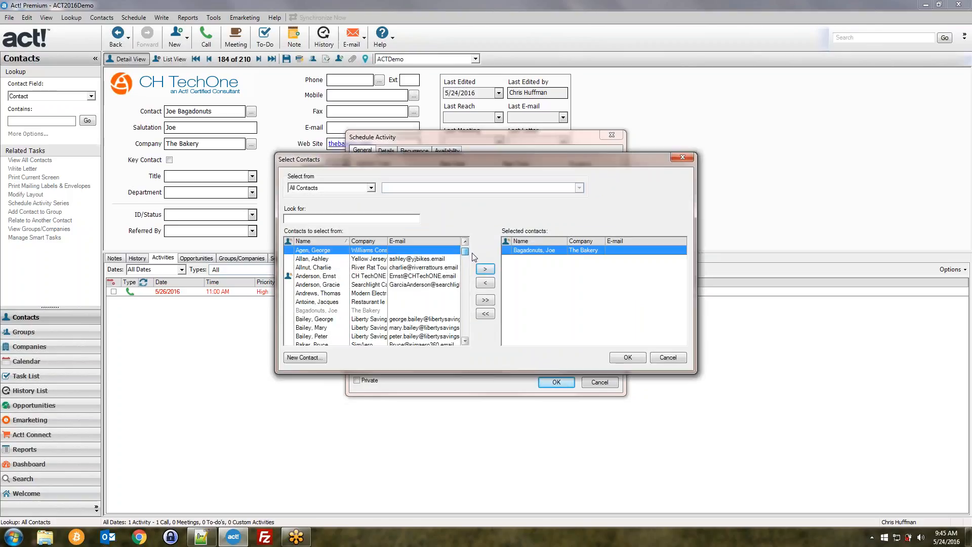
pyautogui.click(372, 242)
pyautogui.moveTo(465, 331); pyautogui.dragTo(466, 280)
pyautogui.scroll(5, 443, 299)
pyautogui.click(398, 293)
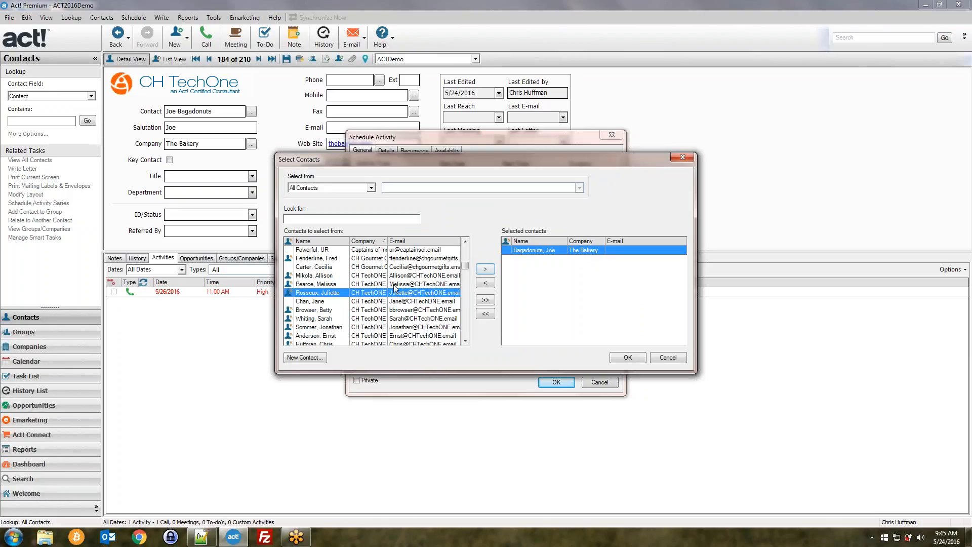
# Step: Add the first two contacts listed under CH TechONE to the meeting and save it
pyautogui.click(395, 276)
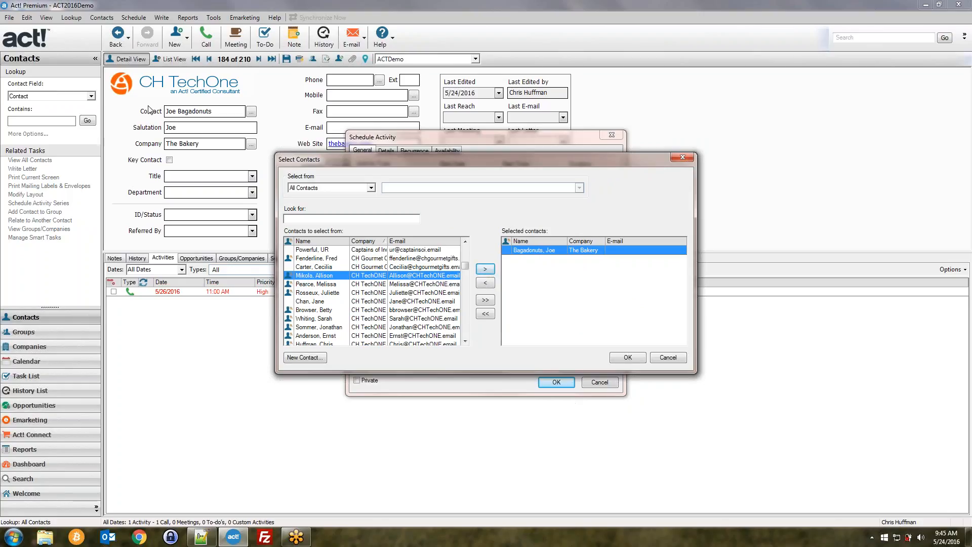
pyautogui.click(485, 269)
pyautogui.click(384, 284)
pyautogui.click(485, 269)
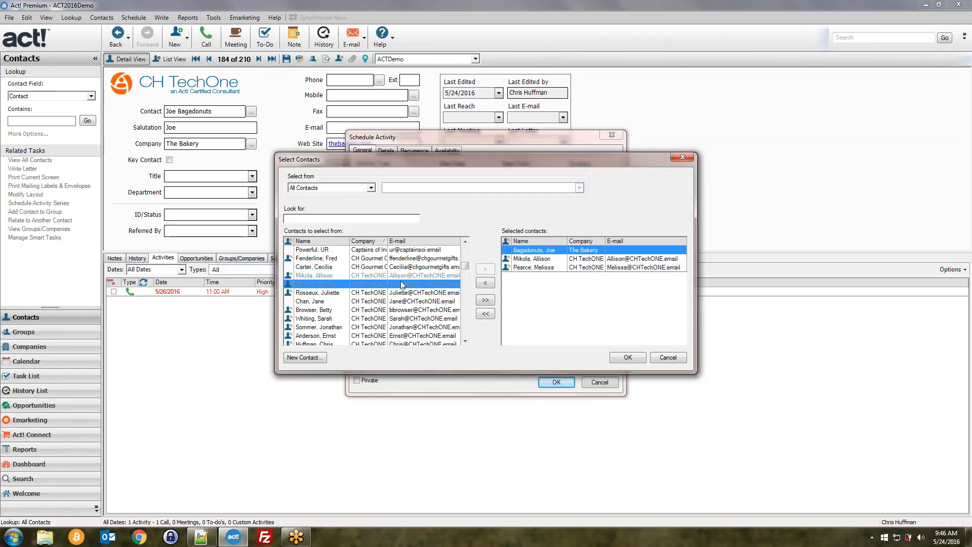
pyautogui.click(627, 357)
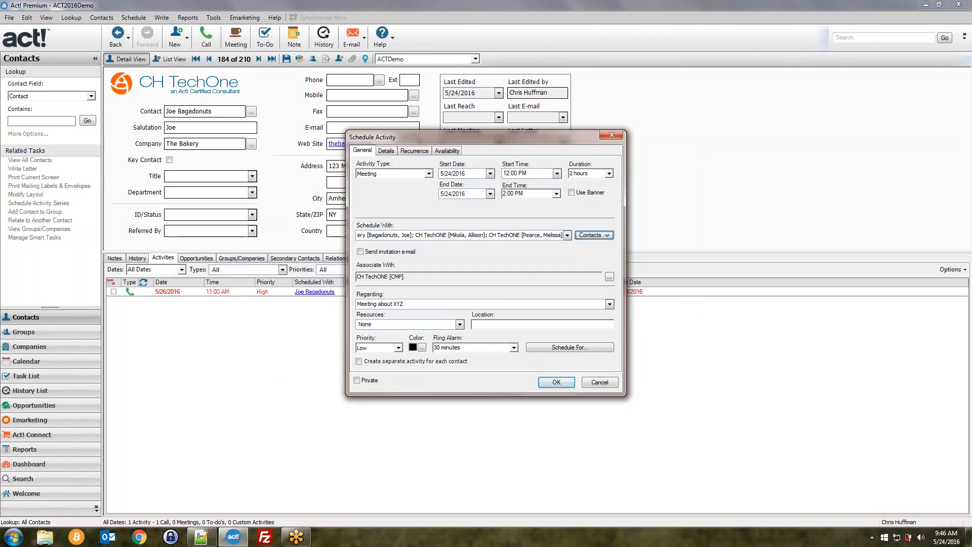
pyautogui.click(556, 382)
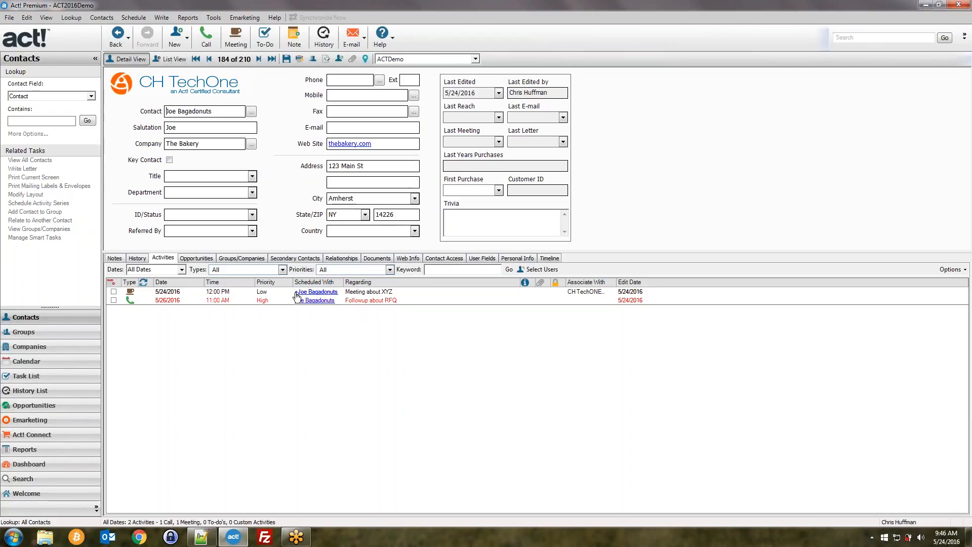
# Step: Reopen the Meeting about XYZ activity, review everyone it is scheduled with and try out the invitation e-mail option
pyautogui.doubleClick(326, 294)
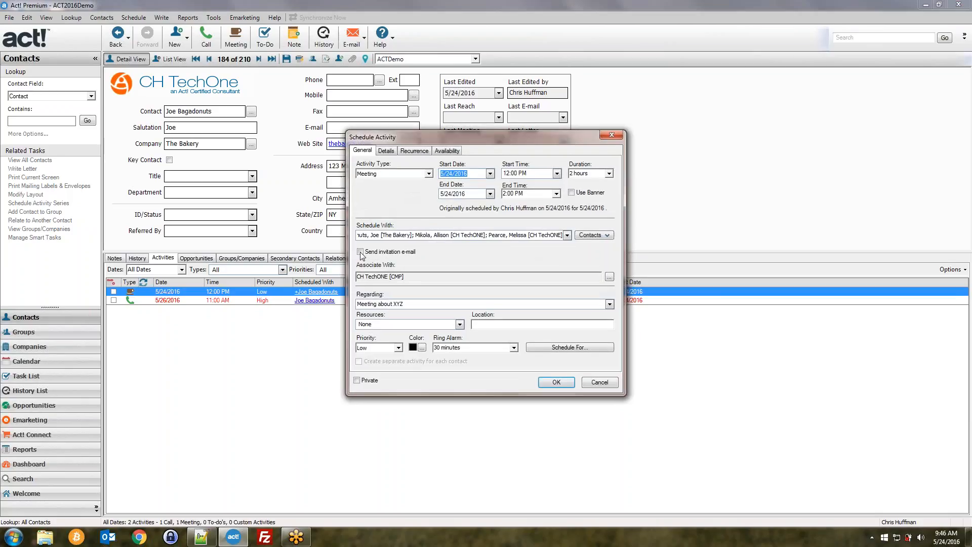
pyautogui.moveTo(375, 235); pyautogui.dragTo(538, 235)
pyautogui.click(497, 238)
pyautogui.moveTo(415, 235)
pyautogui.mouseDown()
pyautogui.moveTo(536, 235)
pyautogui.moveTo(416, 235)
pyautogui.mouseUp()
pyautogui.click(501, 235)
pyautogui.click(531, 235)
pyautogui.click(491, 235)
pyautogui.click(414, 235)
pyautogui.click(362, 253)
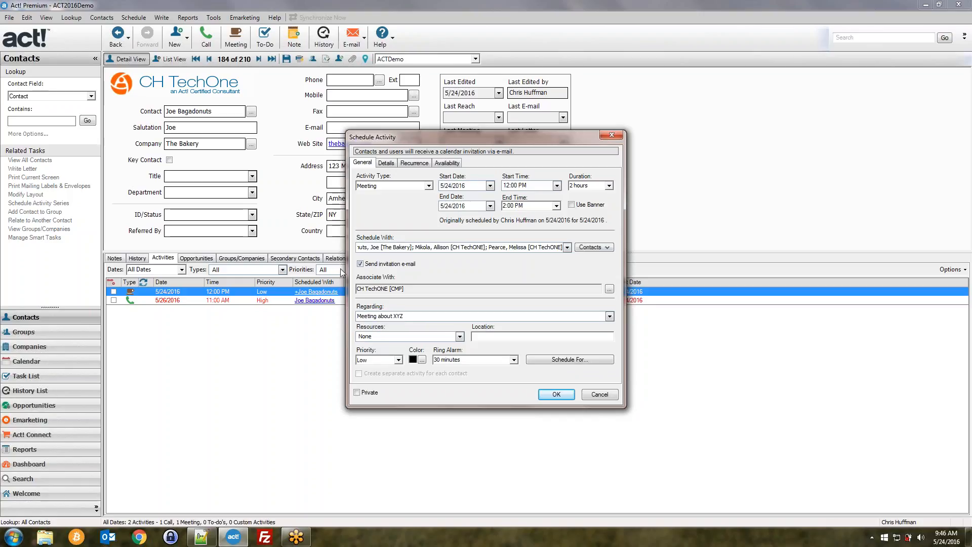
pyautogui.click(373, 263)
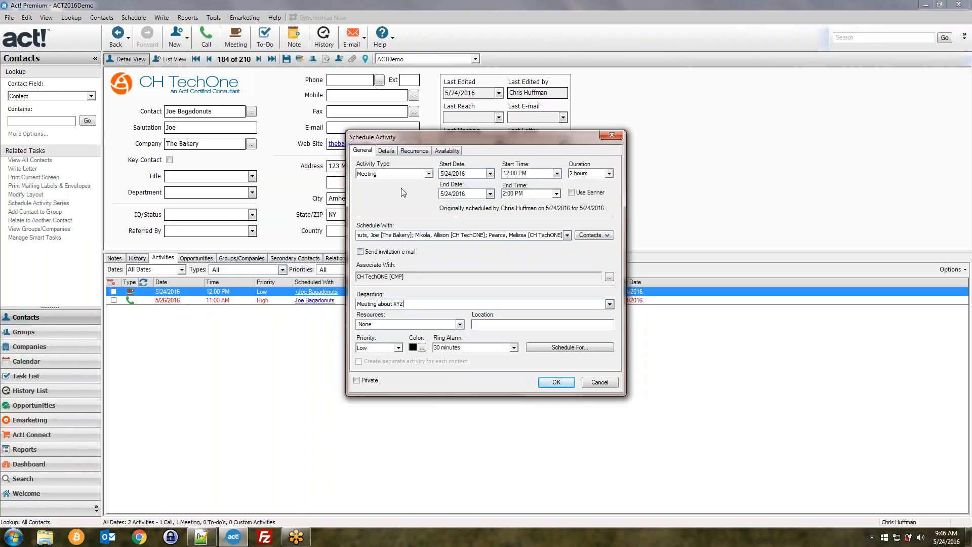
# Step: Review the meeting's regarding text and its details and recurrence settings
pyautogui.click(387, 151)
pyautogui.click(404, 152)
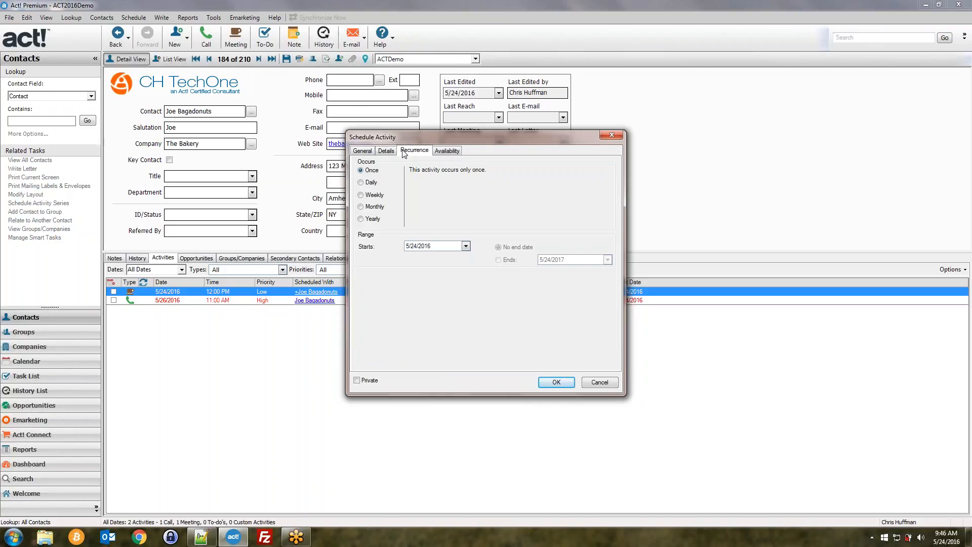
pyautogui.click(385, 152)
pyautogui.click(363, 150)
pyautogui.moveTo(405, 304); pyautogui.dragTo(358, 303)
pyautogui.click(437, 301)
pyautogui.moveTo(403, 304); pyautogui.dragTo(341, 315)
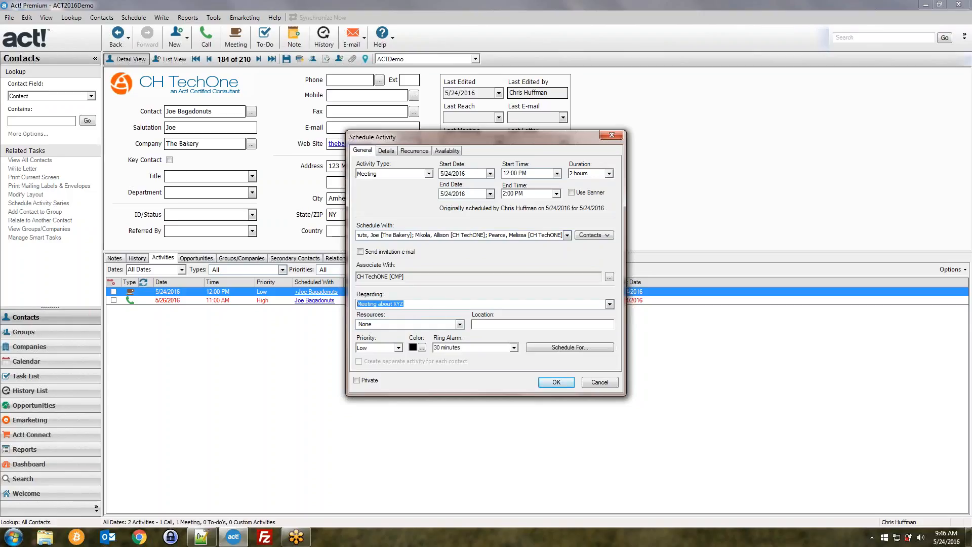
pyautogui.click(410, 303)
pyautogui.click(383, 152)
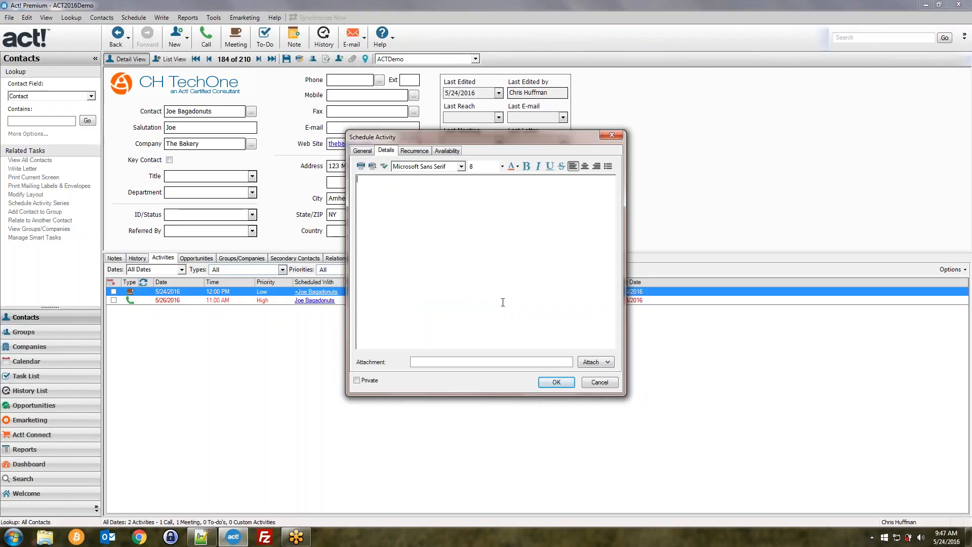
# Step: Set the meeting to recur weekly on Monday, Tuesday and Wednesday with no end date
pyautogui.click(402, 151)
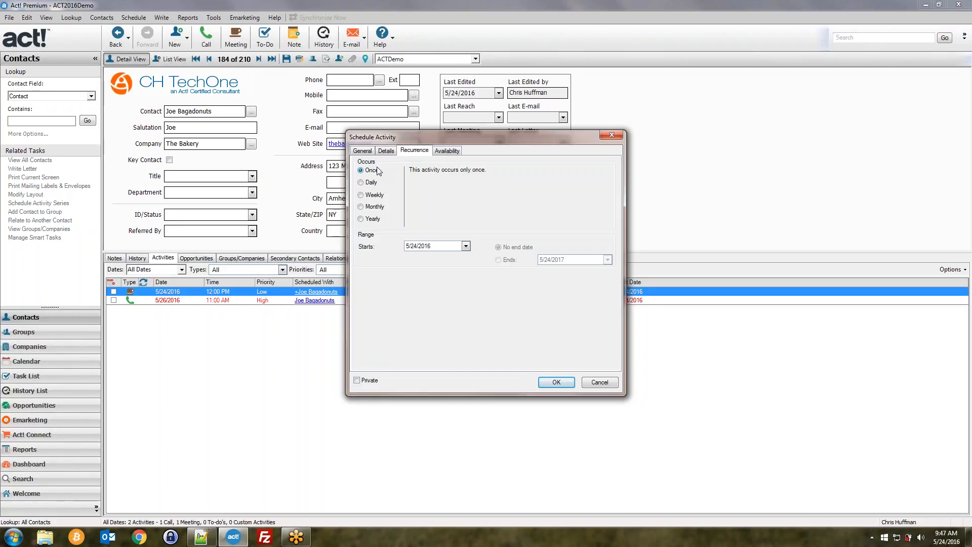
pyautogui.click(361, 196)
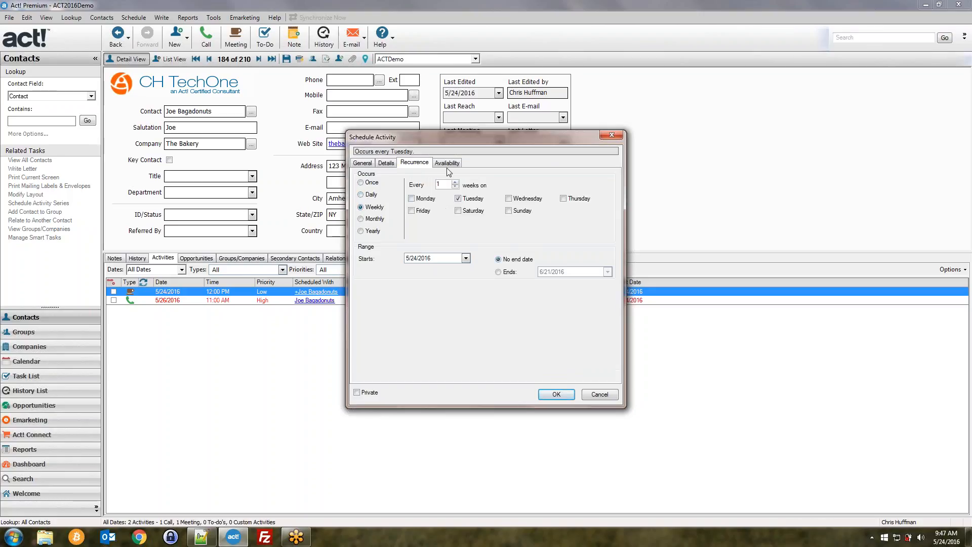
pyautogui.click(412, 199)
pyautogui.click(516, 201)
pyautogui.click(498, 272)
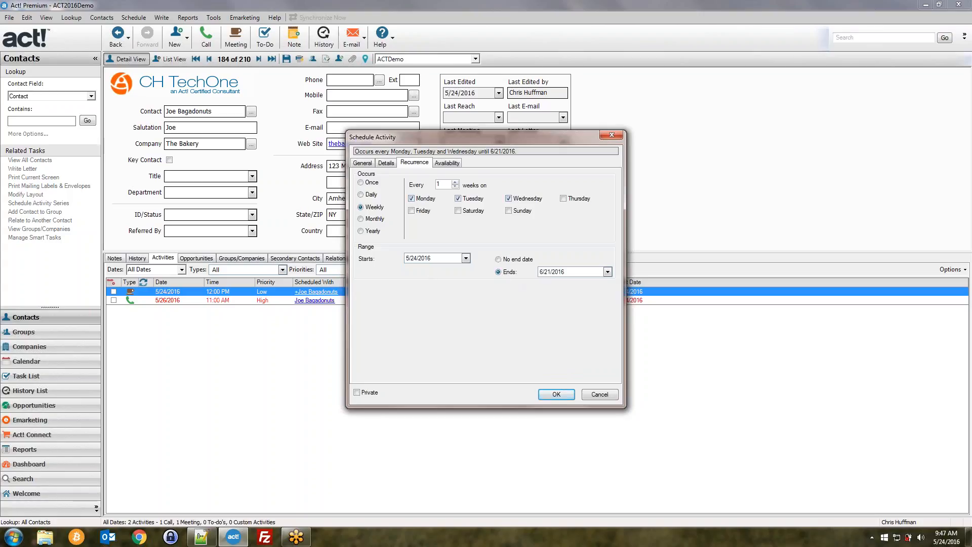
pyautogui.click(516, 261)
# Step: Check the attendees' availability for the meeting
pyautogui.click(448, 163)
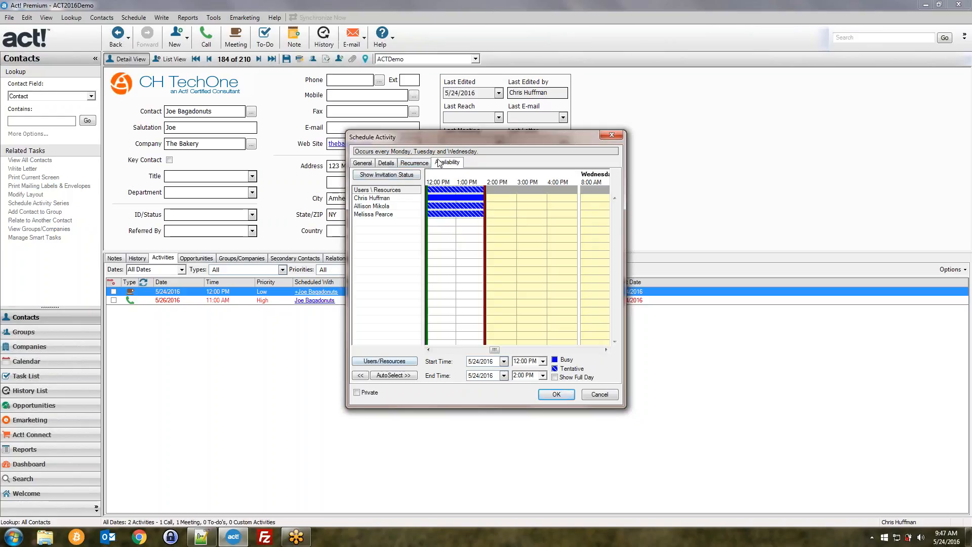
pyautogui.click(362, 163)
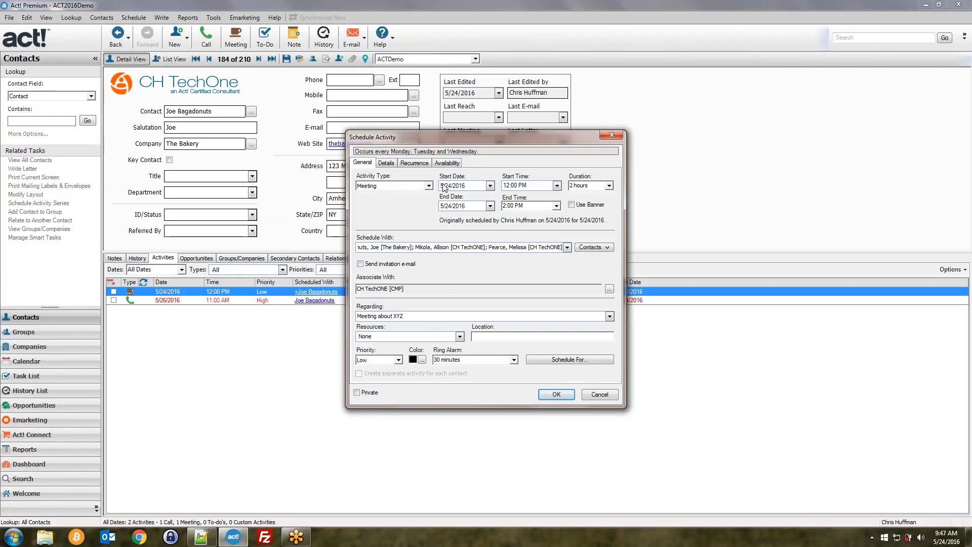
# Step: Set the meeting's recurrence to once and save the meeting
pyautogui.click(425, 163)
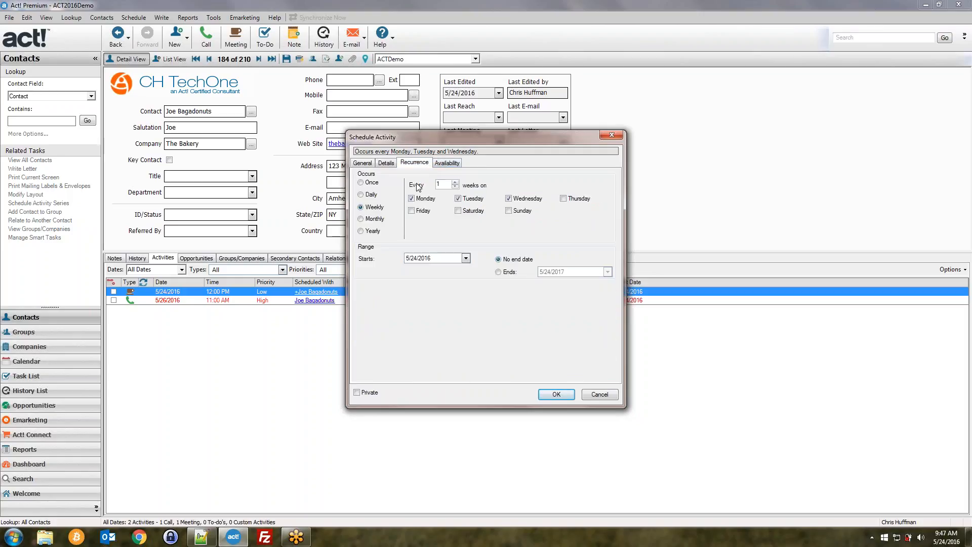
pyautogui.click(375, 184)
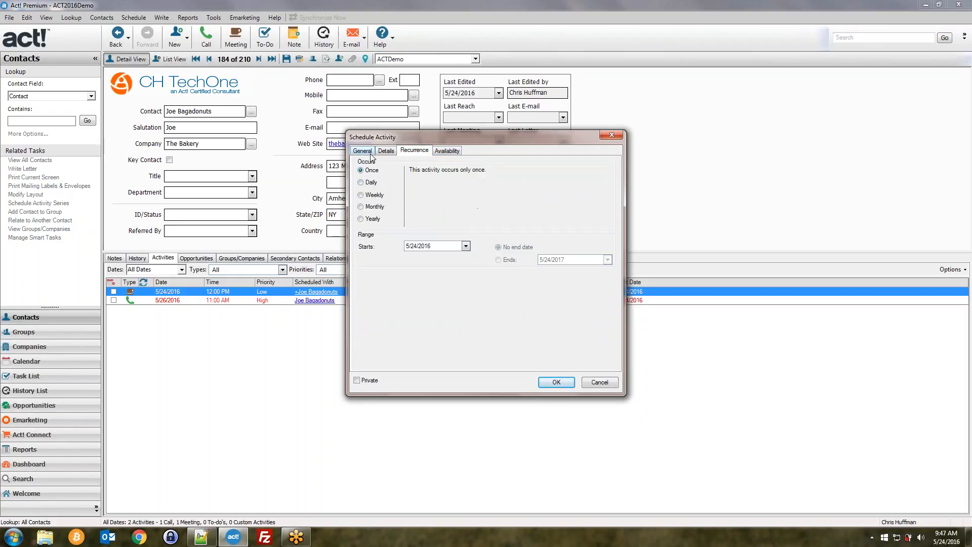
pyautogui.click(370, 154)
pyautogui.click(556, 383)
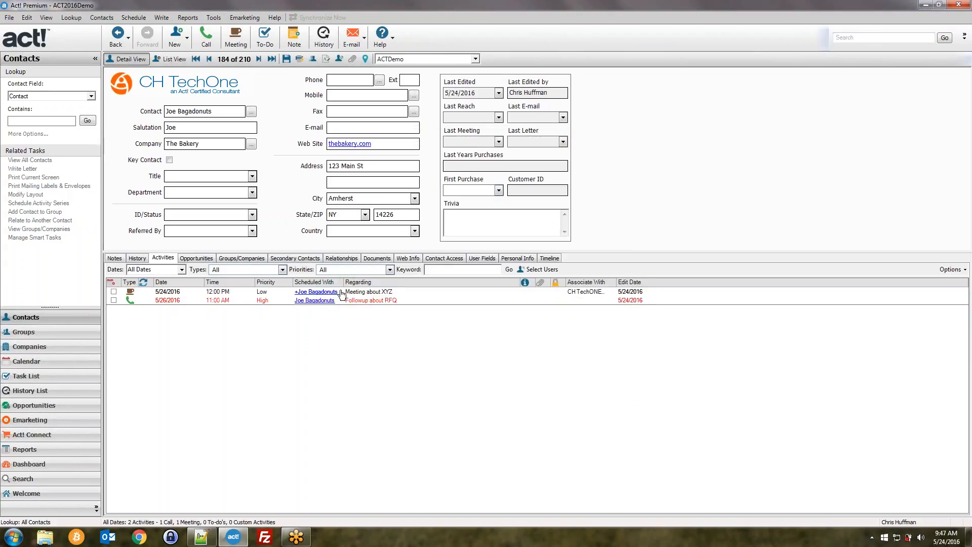
# Step: View the work-week calendar and examine the Meeting about XYZ entry and the Followup about RFQ call
pyautogui.click(26, 361)
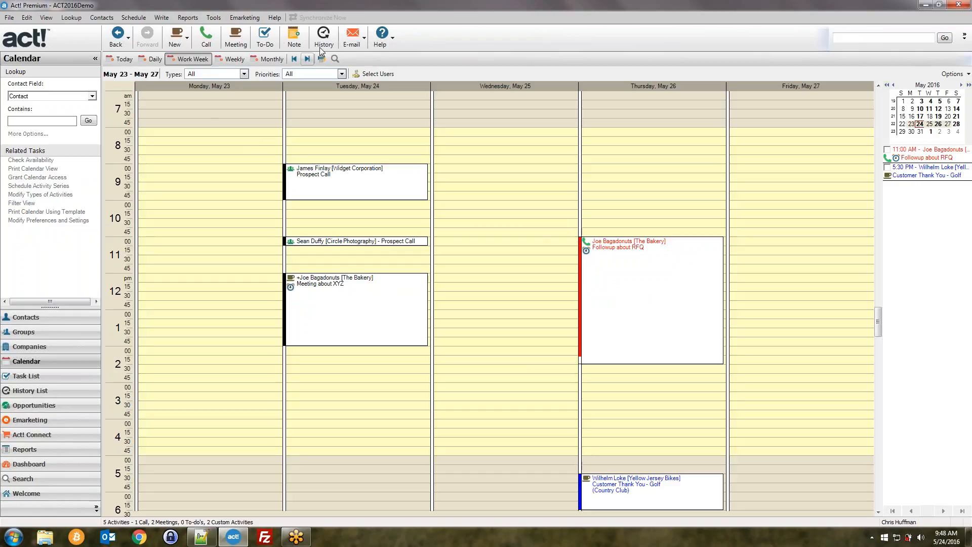
pyautogui.click(344, 303)
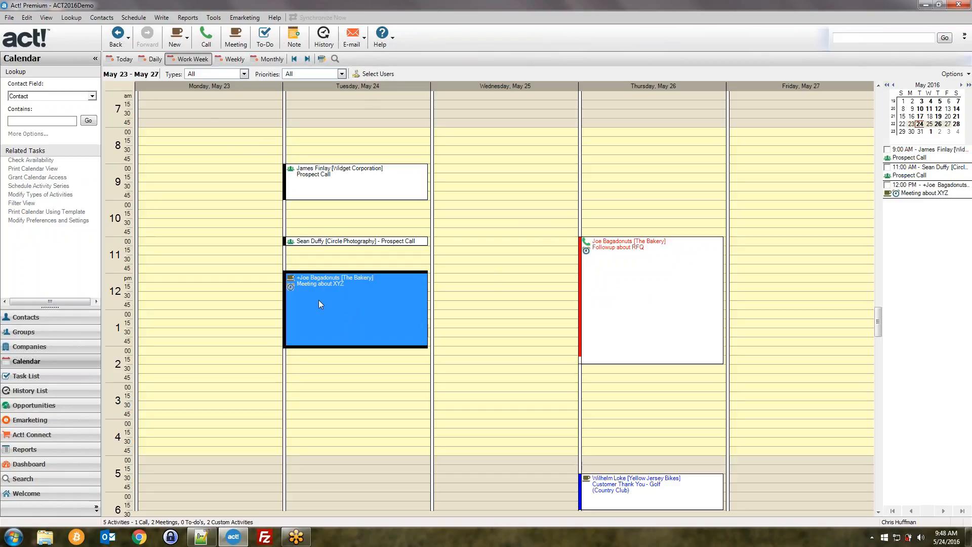
pyautogui.click(632, 259)
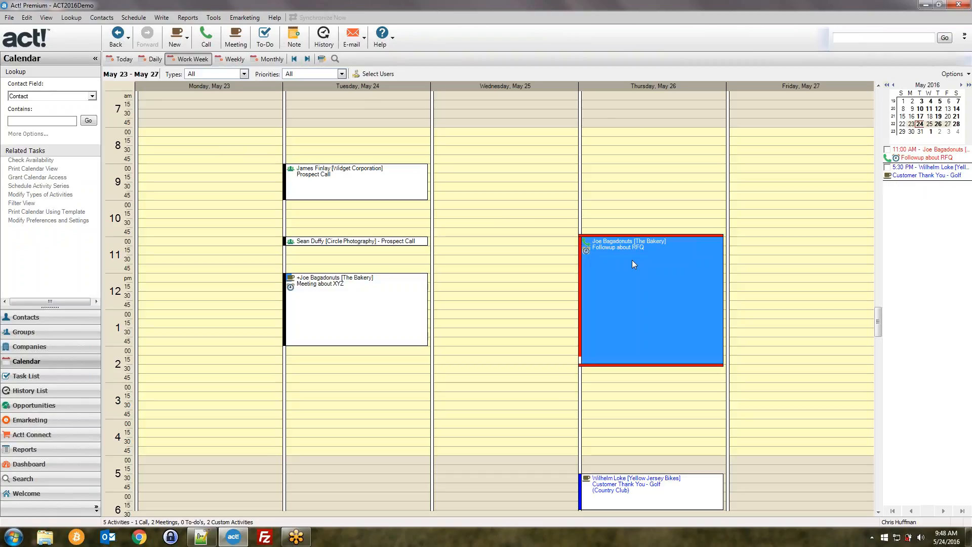
pyautogui.click(444, 276)
pyautogui.click(411, 270)
pyautogui.click(450, 269)
pyautogui.click(421, 270)
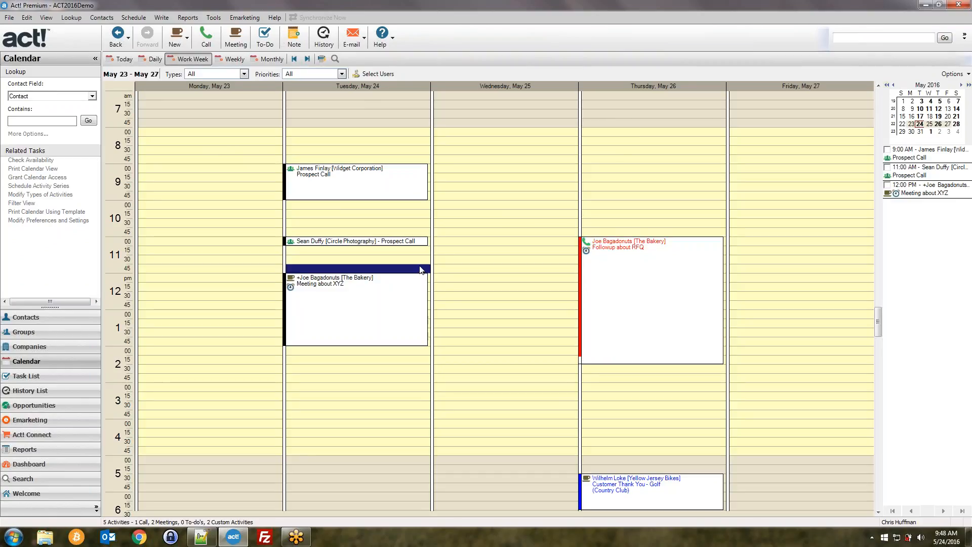
pyautogui.click(414, 260)
pyautogui.press('Up')
pyautogui.press('Up')
pyautogui.press('Right')
pyautogui.press('Right')
pyautogui.press('Left')
pyautogui.press('Left')
pyautogui.press('Right')
pyautogui.press('Right')
pyautogui.press('Left')
pyautogui.press('Left')
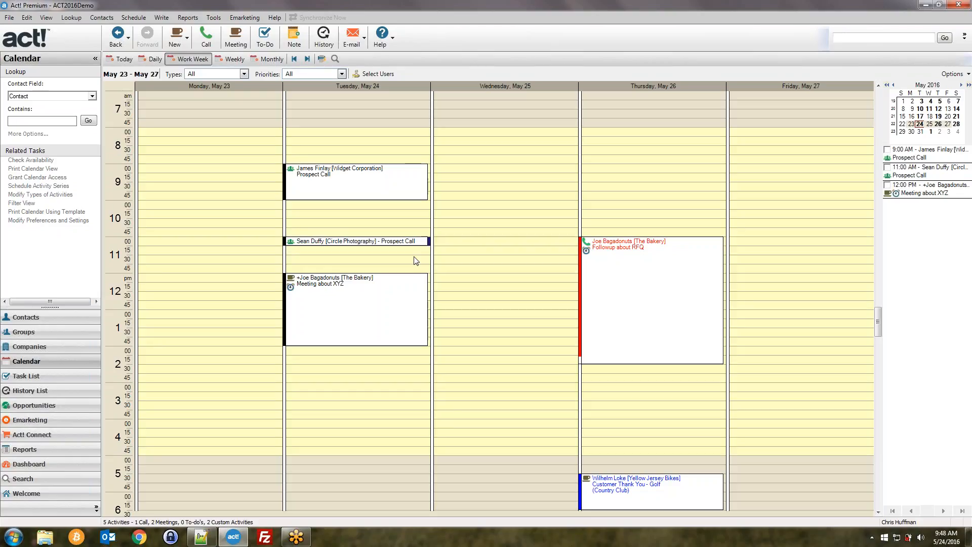
# Step: Return to The Bakery's contact record and compare its notes and history
pyautogui.click(49, 319)
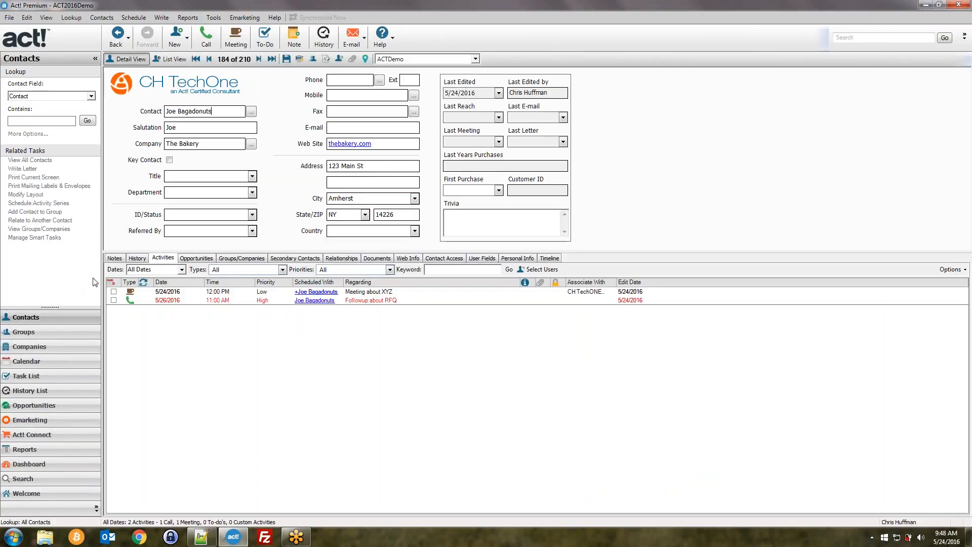
pyautogui.click(122, 258)
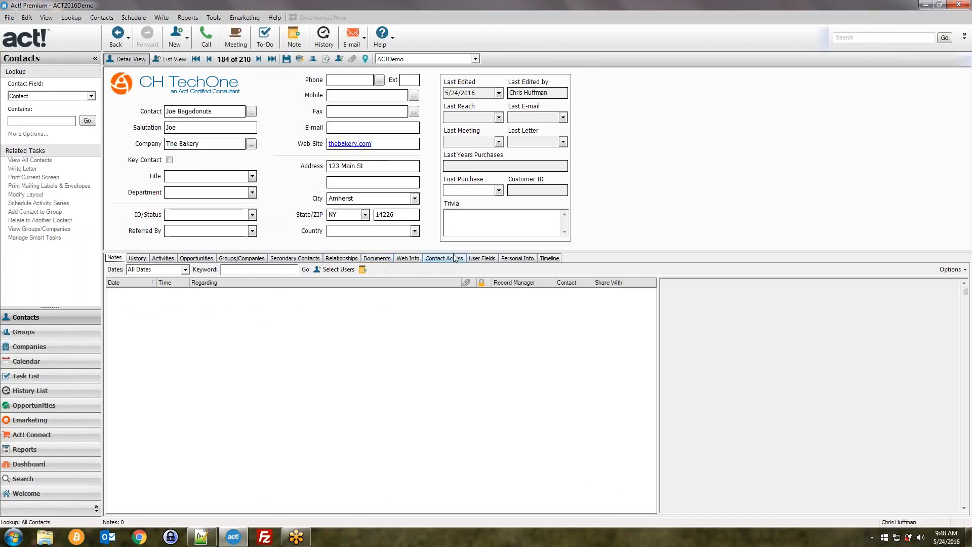
pyautogui.click(137, 259)
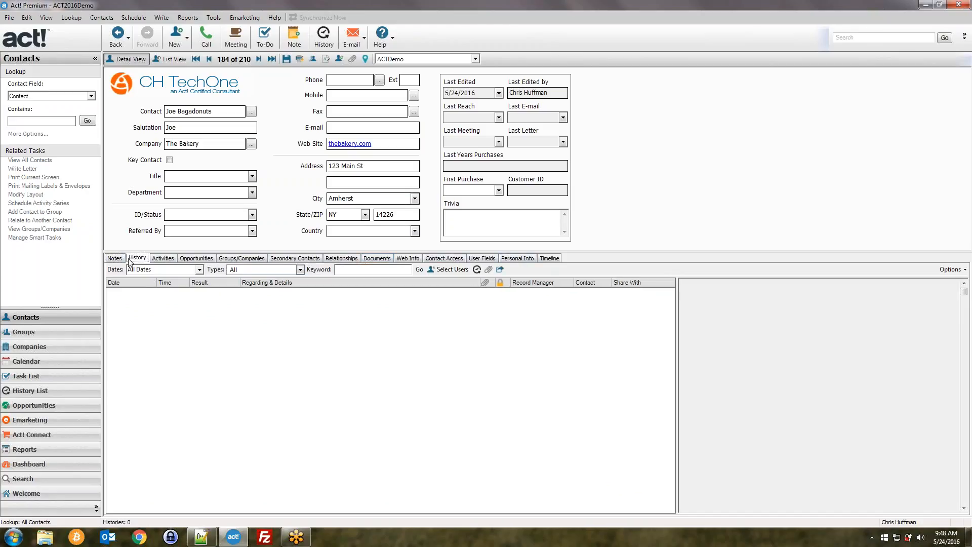
pyautogui.click(116, 259)
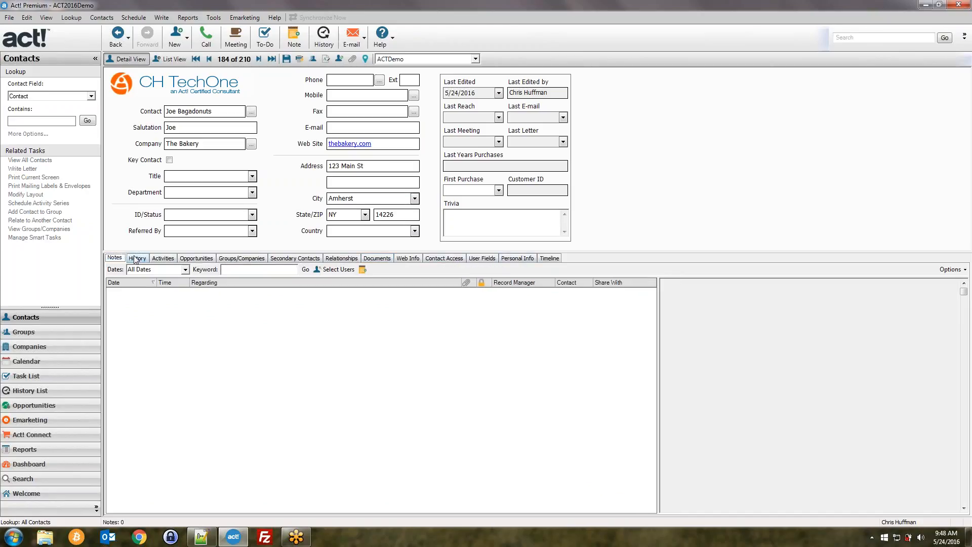
pyautogui.click(137, 258)
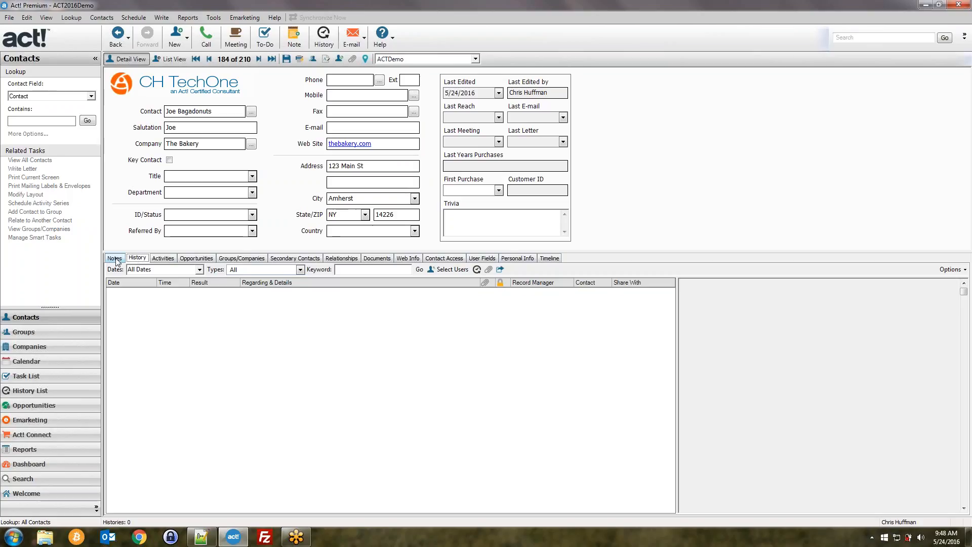
pyautogui.click(122, 260)
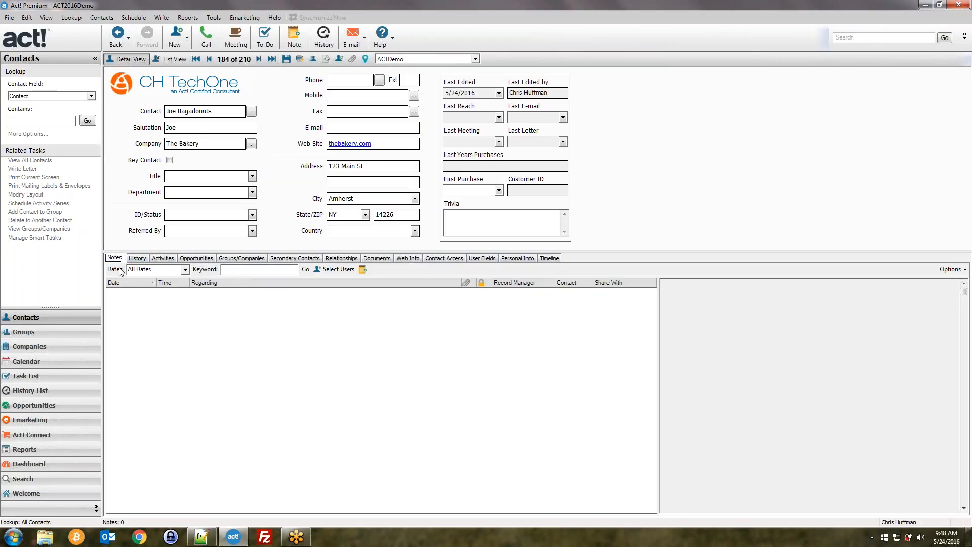
pyautogui.click(129, 259)
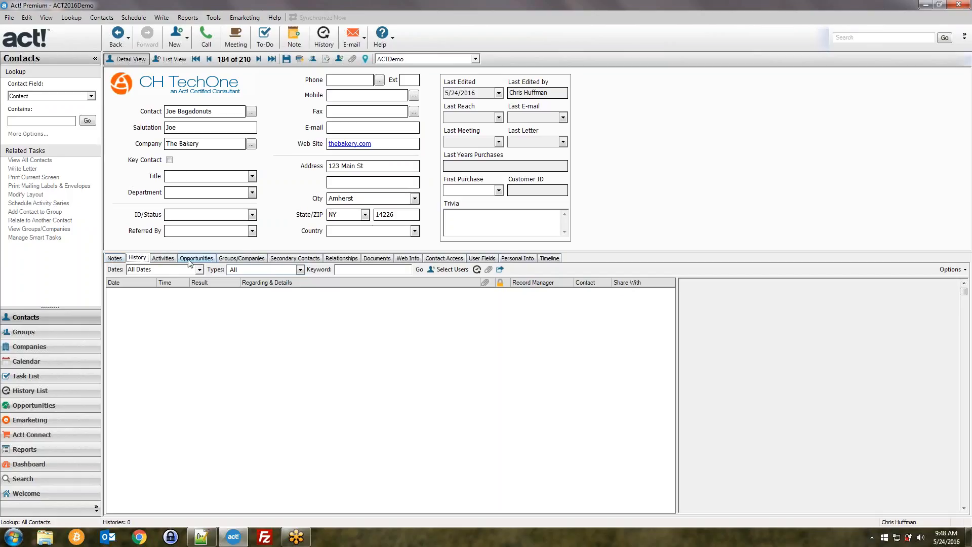
# Step: Examine the contact's scheduled activities and opportunities
pyautogui.click(163, 259)
pyautogui.click(390, 300)
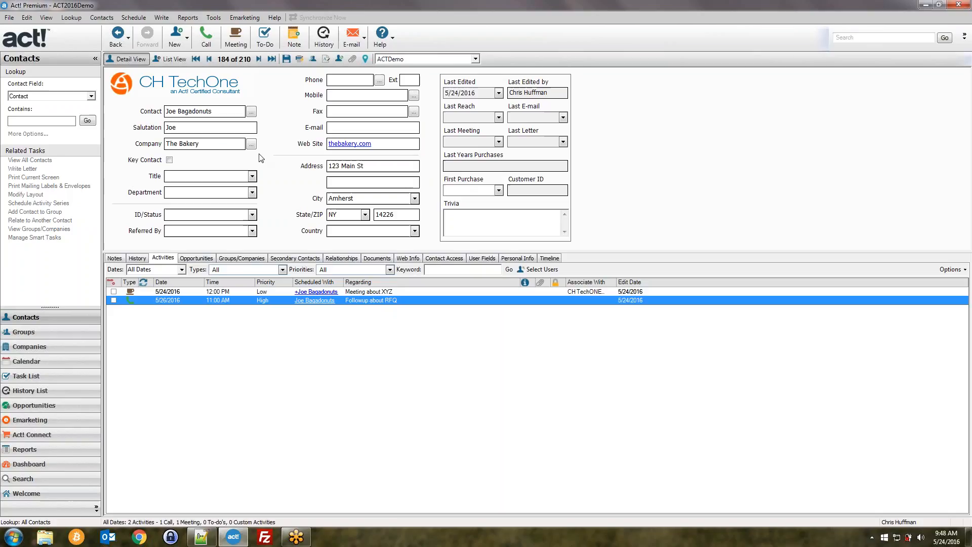
pyautogui.click(201, 259)
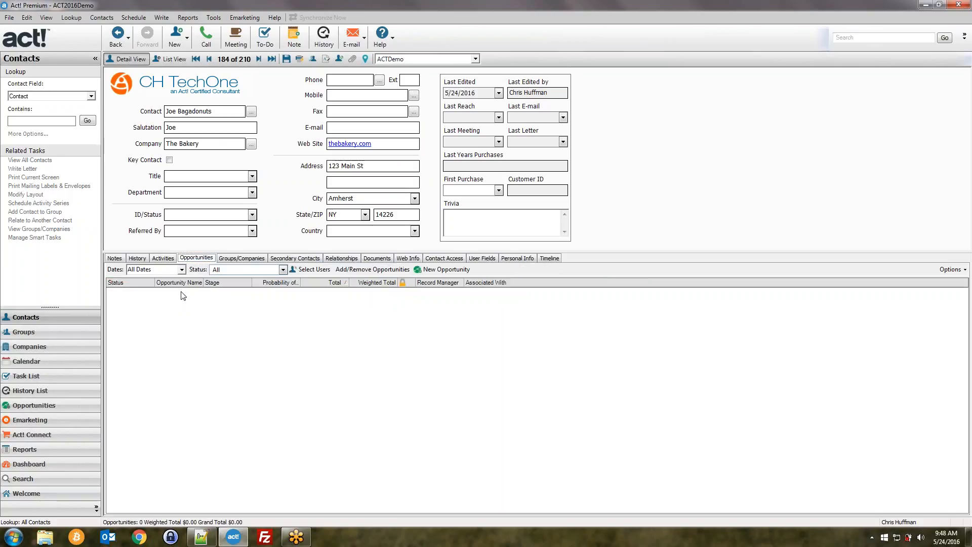
# Step: Review The Bakery contact's groups and companies, secondary contacts, relationships and documents
pyautogui.click(75, 406)
pyautogui.click(242, 257)
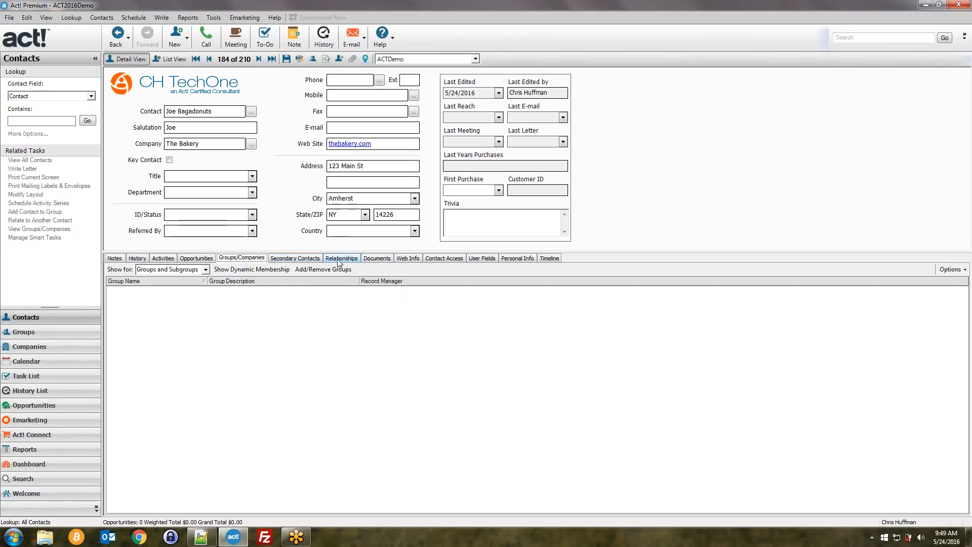
pyautogui.click(305, 259)
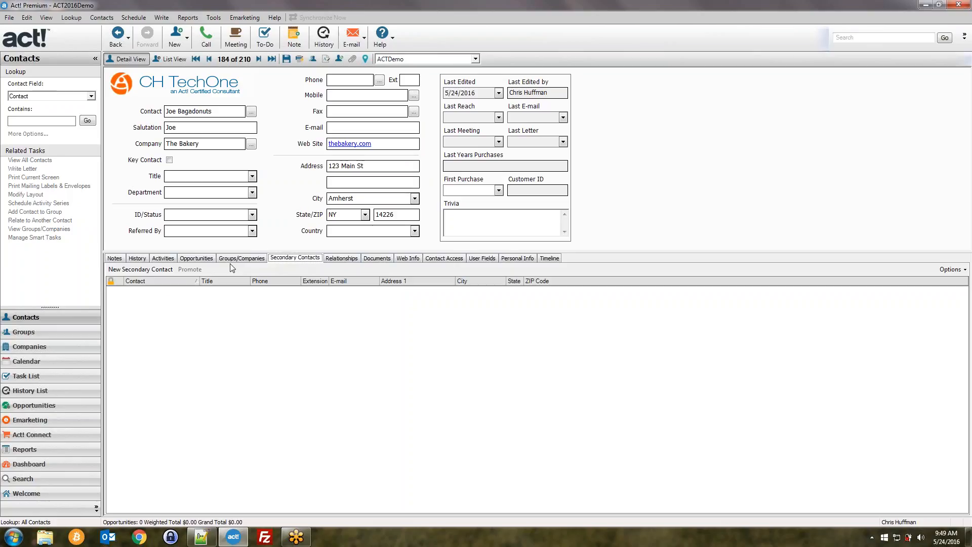
pyautogui.click(341, 259)
pyautogui.click(377, 258)
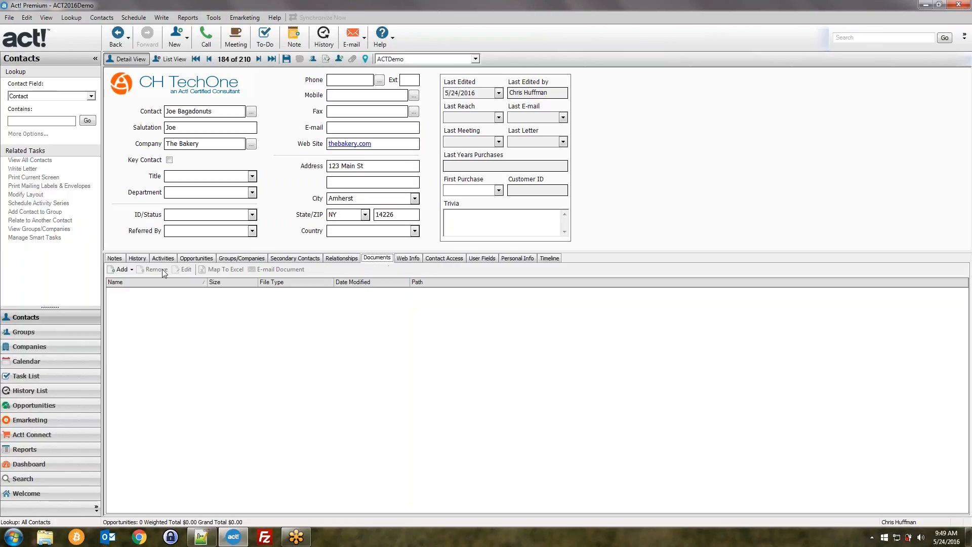
pyautogui.click(122, 269)
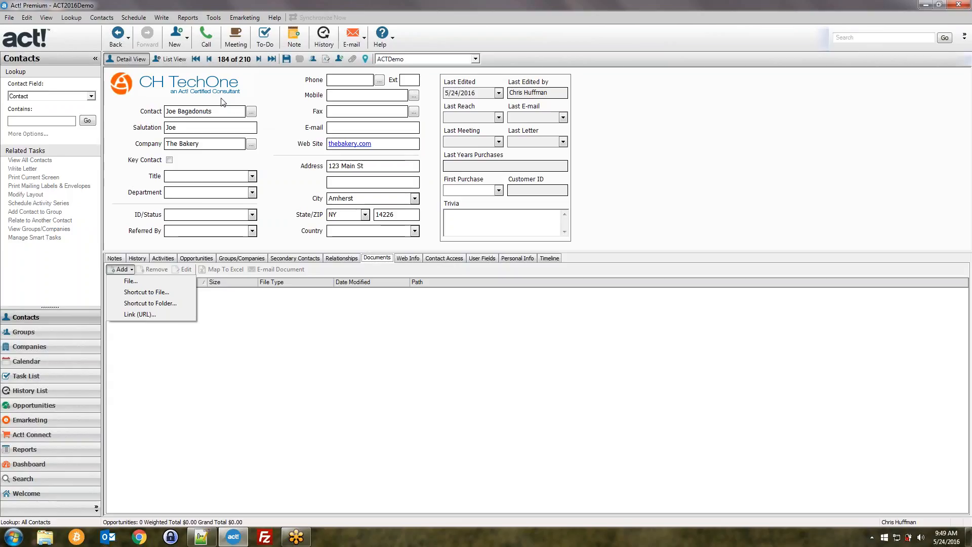
pyautogui.click(150, 281)
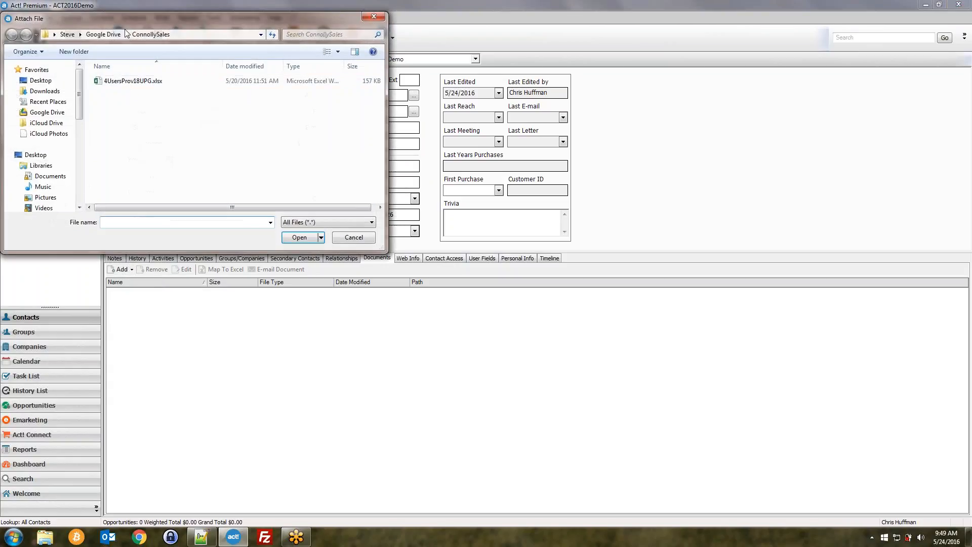
pyautogui.click(101, 36)
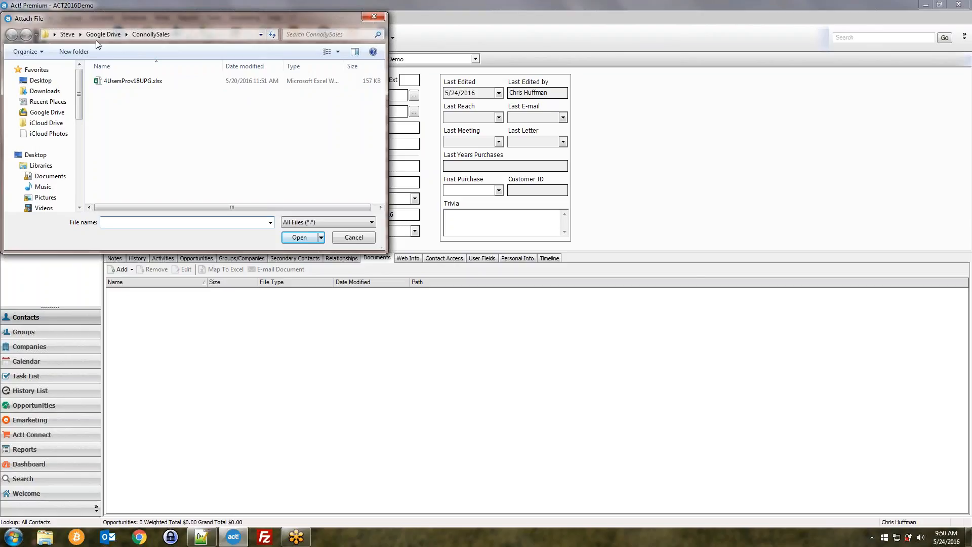
pyautogui.click(342, 237)
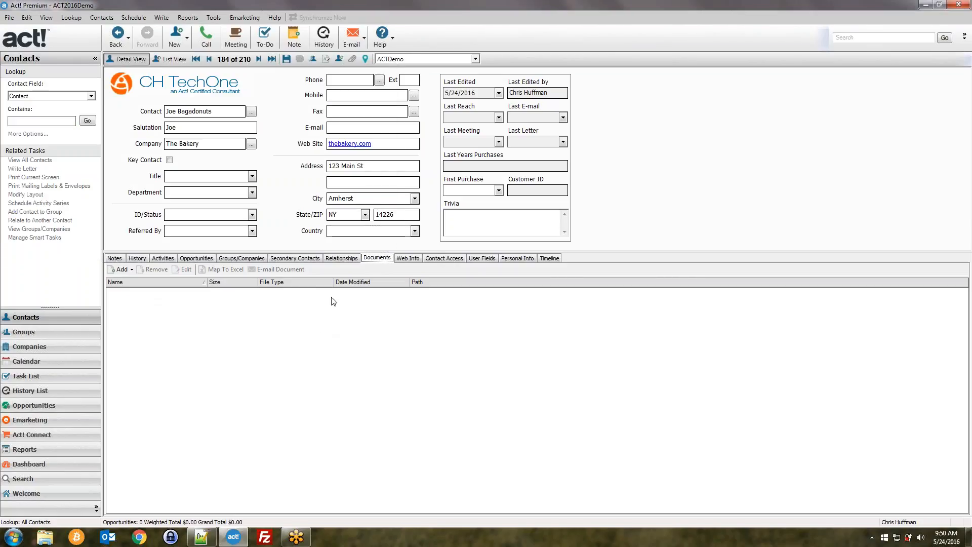
# Step: Attach the file ACTUPGRADE.PNG from the TwelveThree folder in Google Drive to The Bakery contact's documents
pyautogui.click(124, 269)
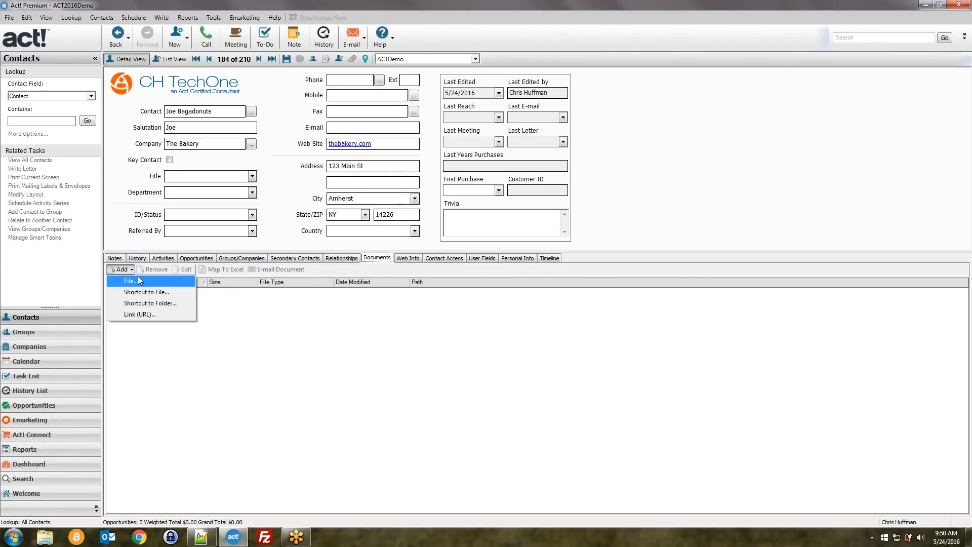
pyautogui.click(141, 281)
pyautogui.click(103, 34)
pyautogui.scroll(-10, 145, 134)
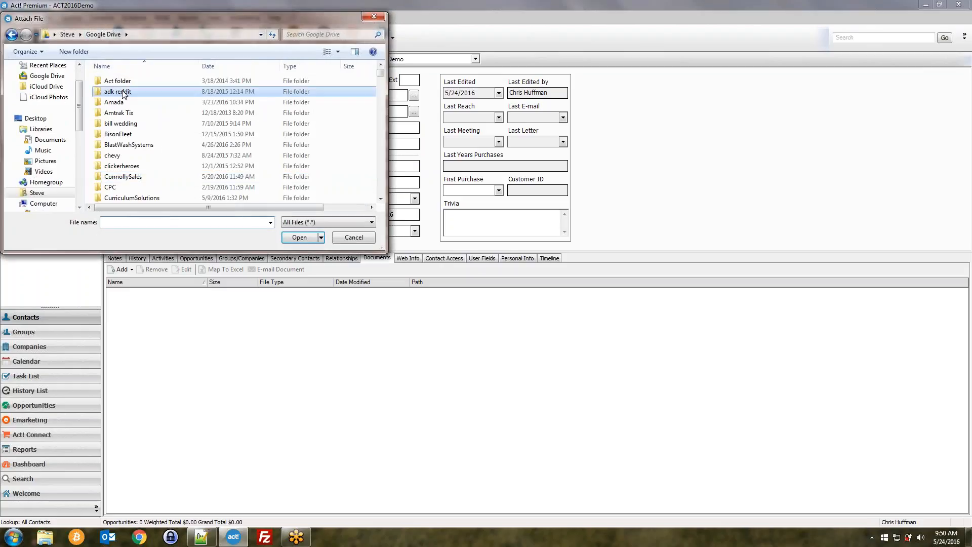
pyautogui.scroll(3, 145, 147)
pyautogui.scroll(-1, 143, 162)
pyautogui.doubleClick(137, 168)
pyautogui.scroll(-5, 151, 152)
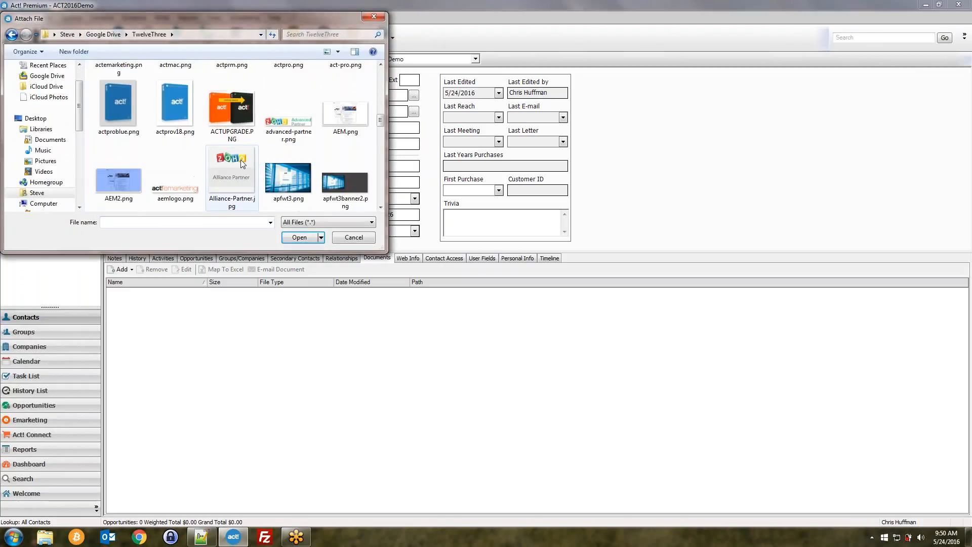
pyautogui.click(231, 118)
pyautogui.doubleClick(232, 119)
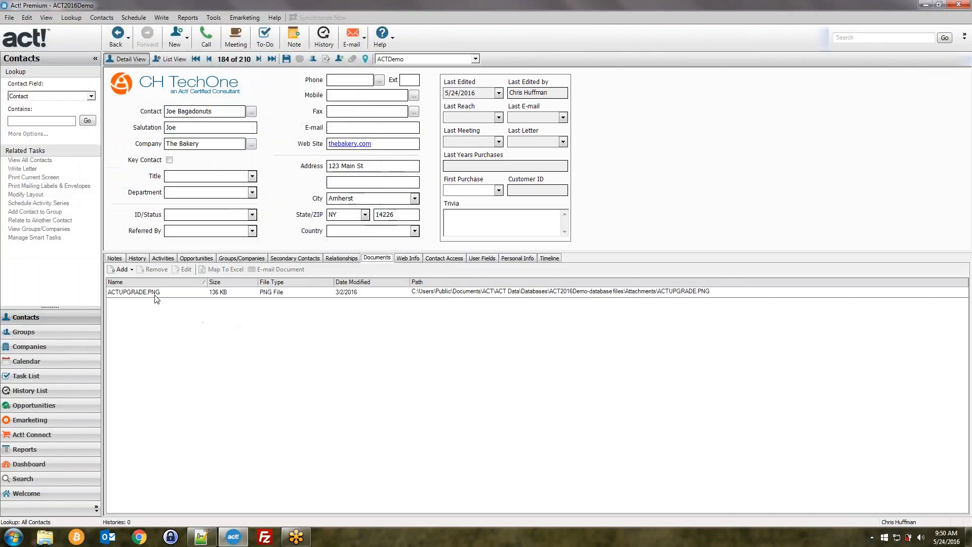
# Step: Examine the attached ACTUPGRADE.PNG entry and the options for adding files, file or folder shortcuts and URL links
pyautogui.click(107, 292)
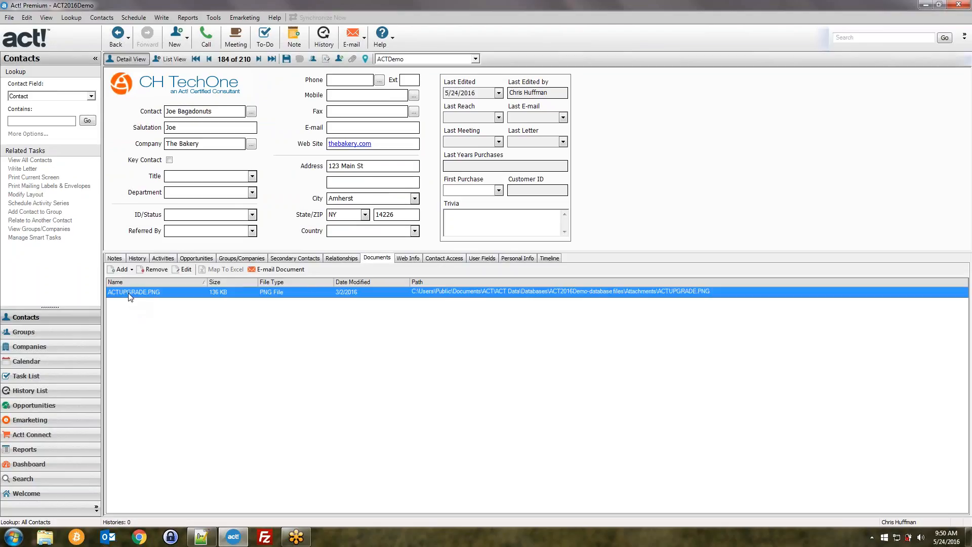
pyautogui.click(122, 269)
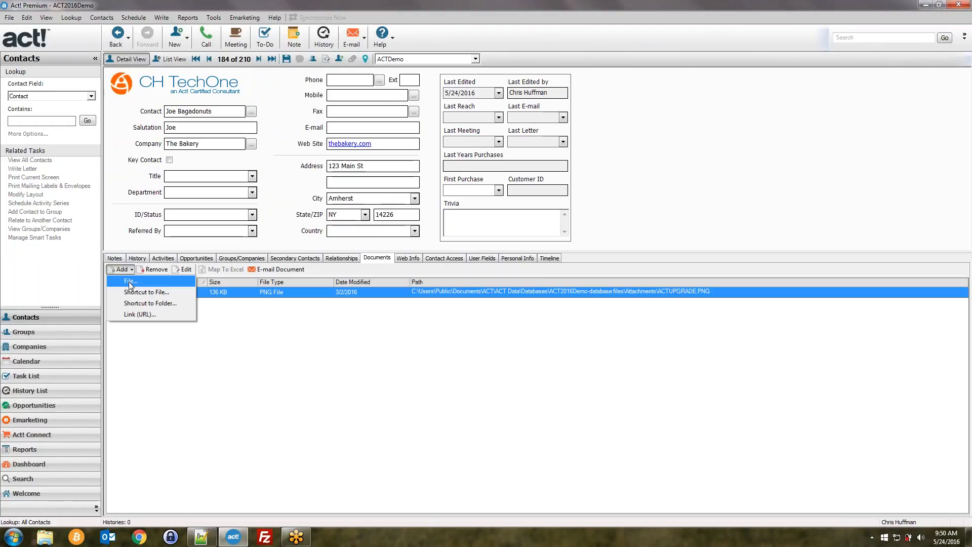
pyautogui.click(280, 318)
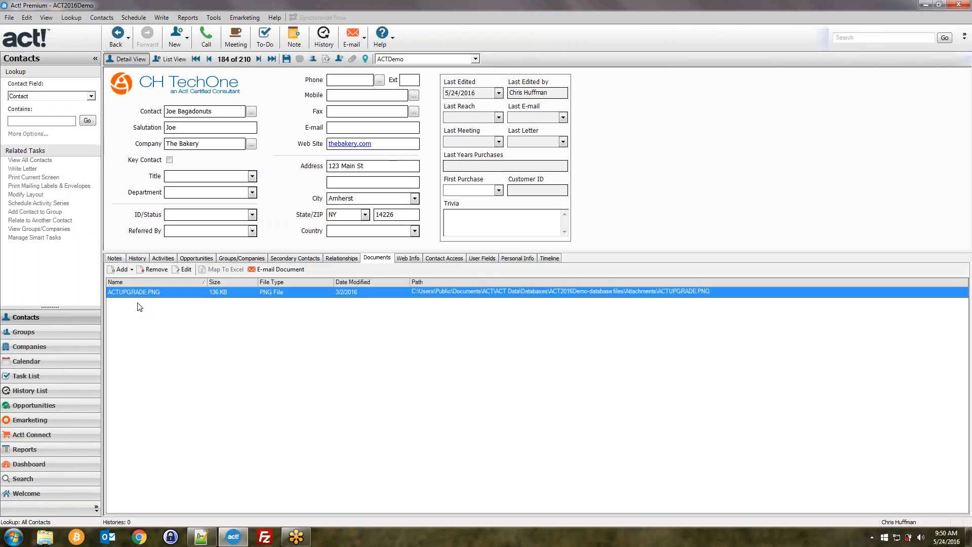
pyautogui.click(125, 269)
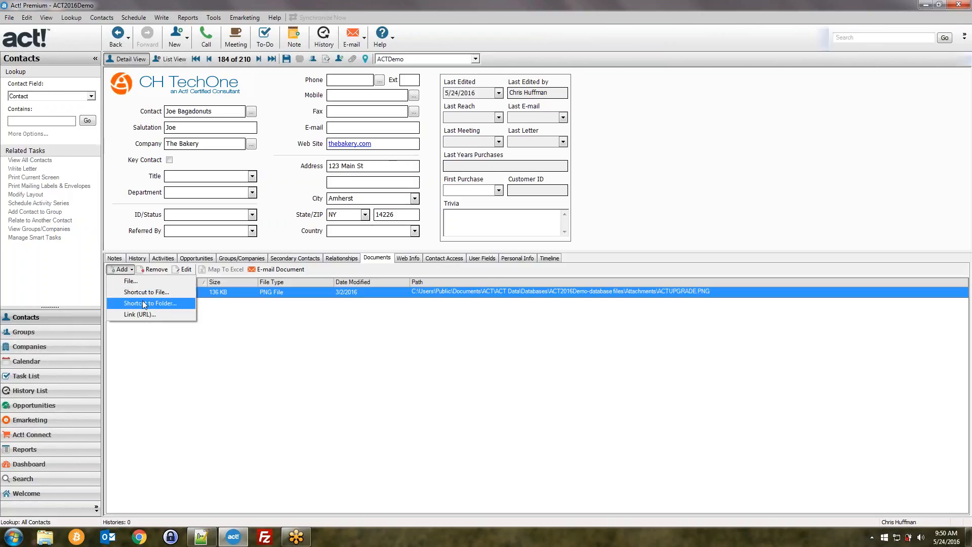
pyautogui.click(132, 271)
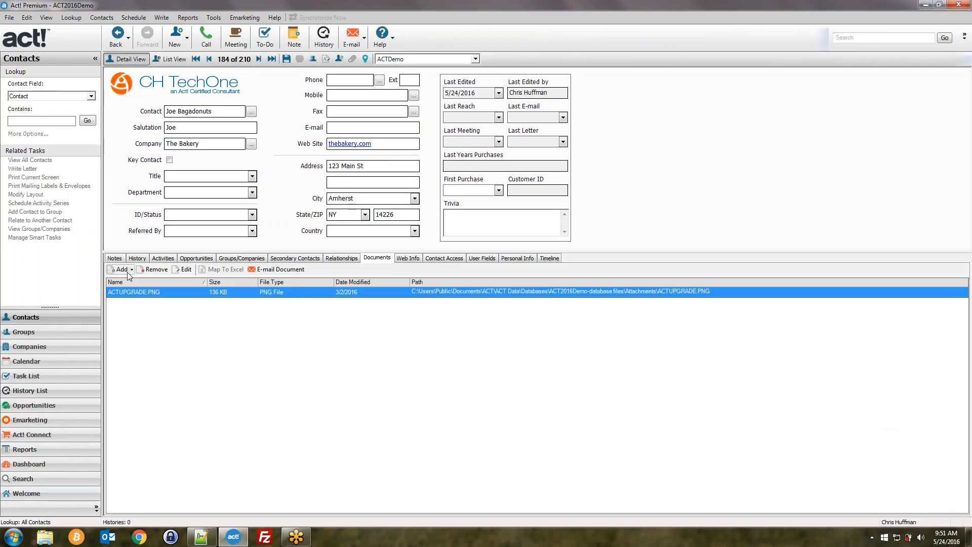
# Step: Compare The Bakery contact's notes list with its history list
pyautogui.click(115, 259)
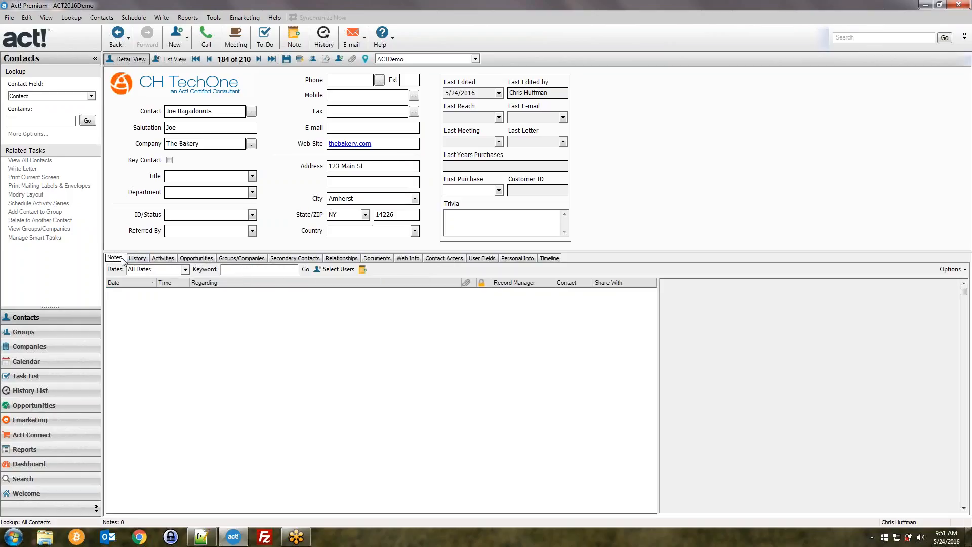
pyautogui.click(134, 261)
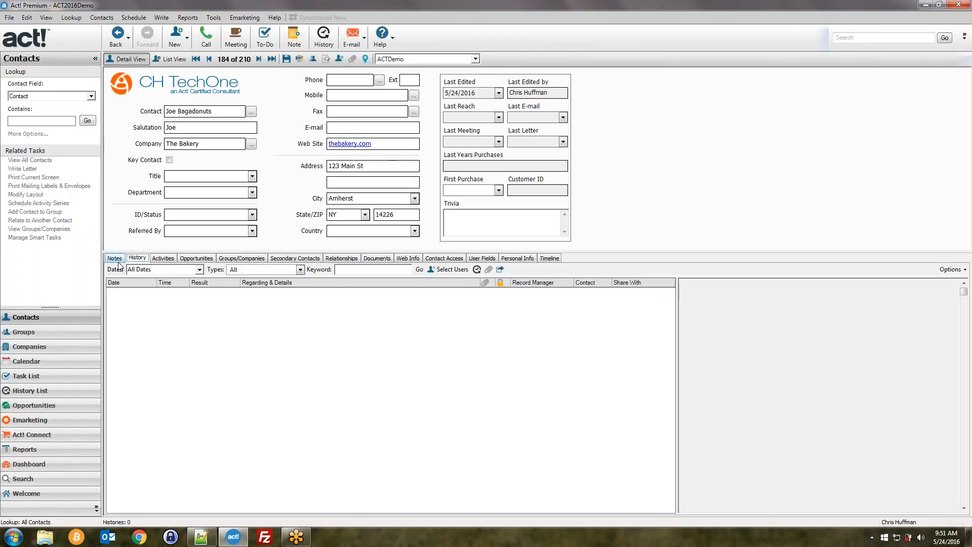
pyautogui.click(115, 258)
pyautogui.click(136, 258)
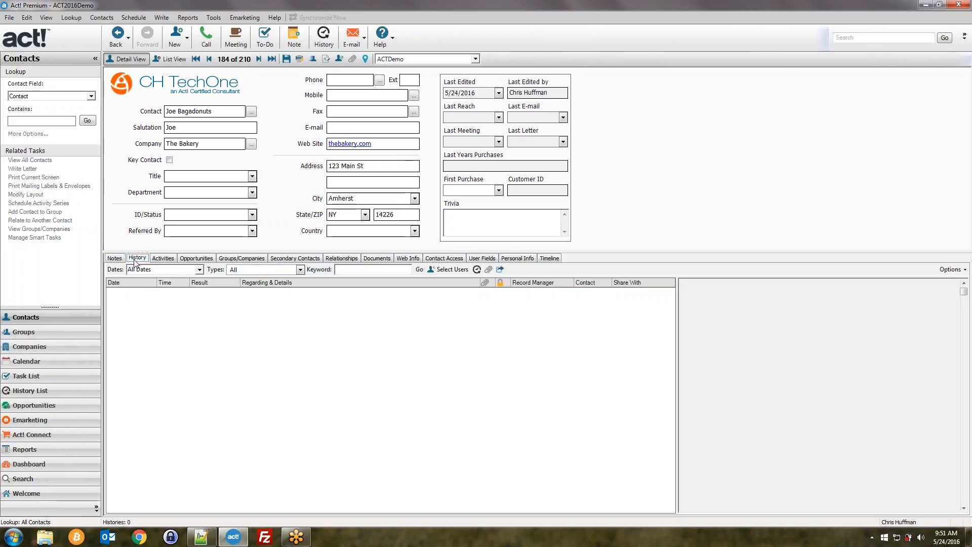
# Step: Look up My Record and view its notes and history, selecting the European Sales Meeting Conference Call dated 12/28/2015
pyautogui.click(71, 17)
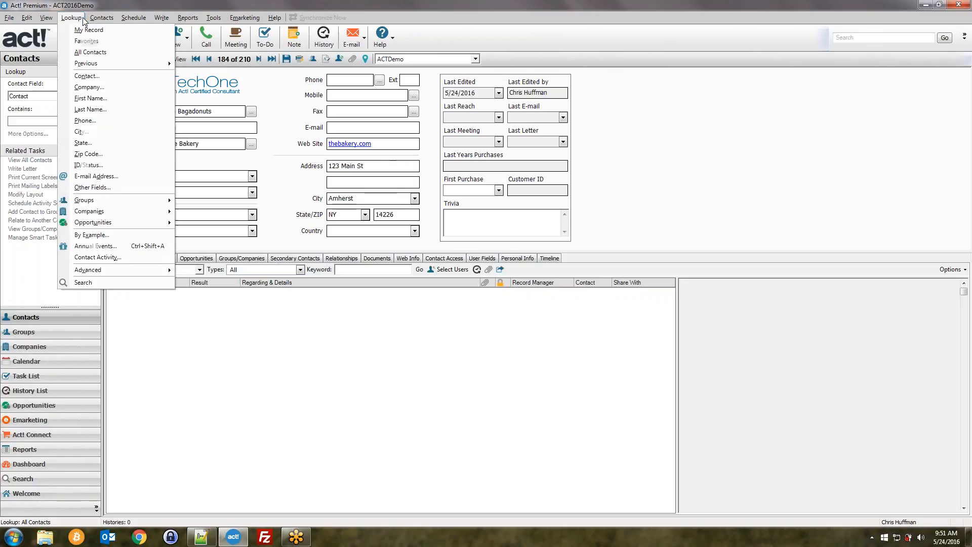
pyautogui.click(91, 39)
pyautogui.click(114, 258)
pyautogui.click(136, 258)
pyautogui.click(248, 294)
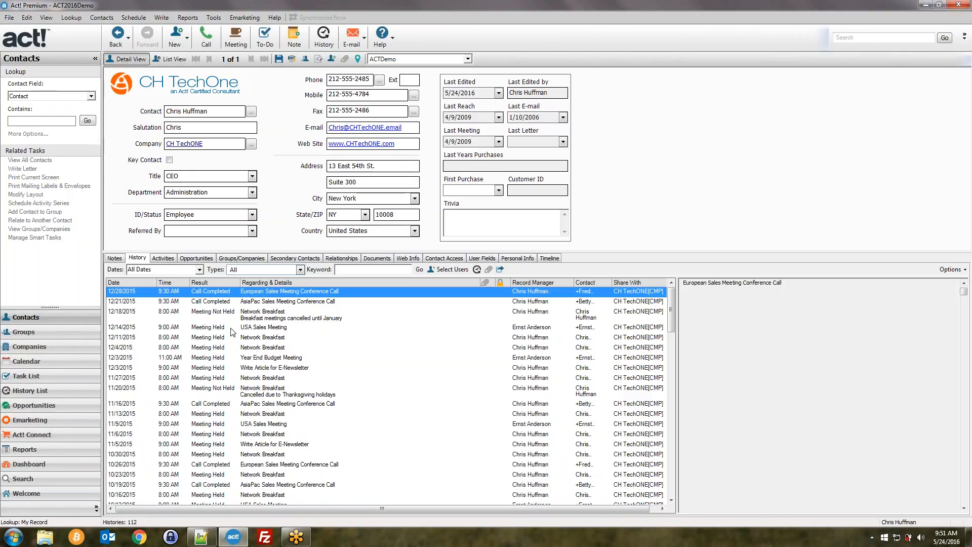
# Step: Examine the record's history for completed calls, meetings held and not held, and the Scuba Diving Turks & Caicos vacation
pyautogui.scroll(-5, 223, 324)
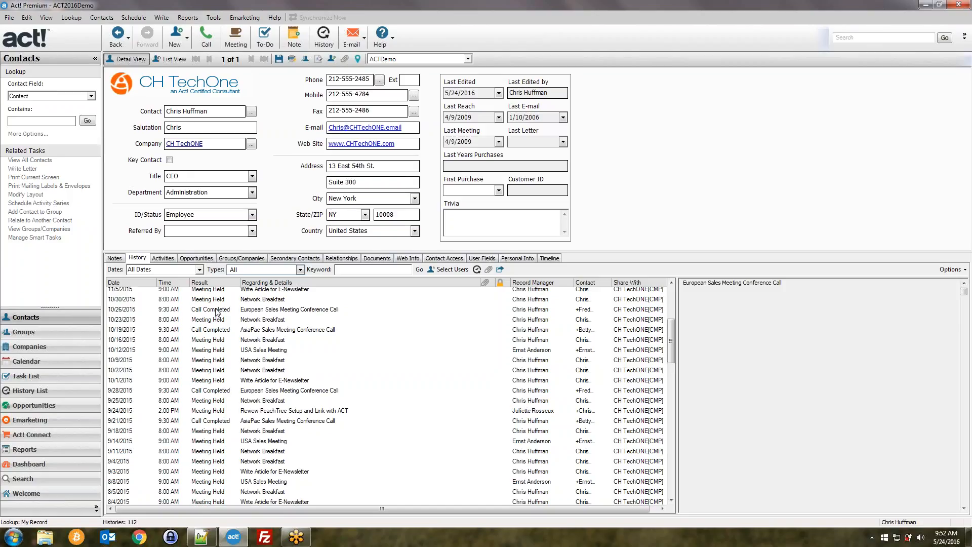
pyautogui.click(210, 320)
pyautogui.scroll(5, 206, 306)
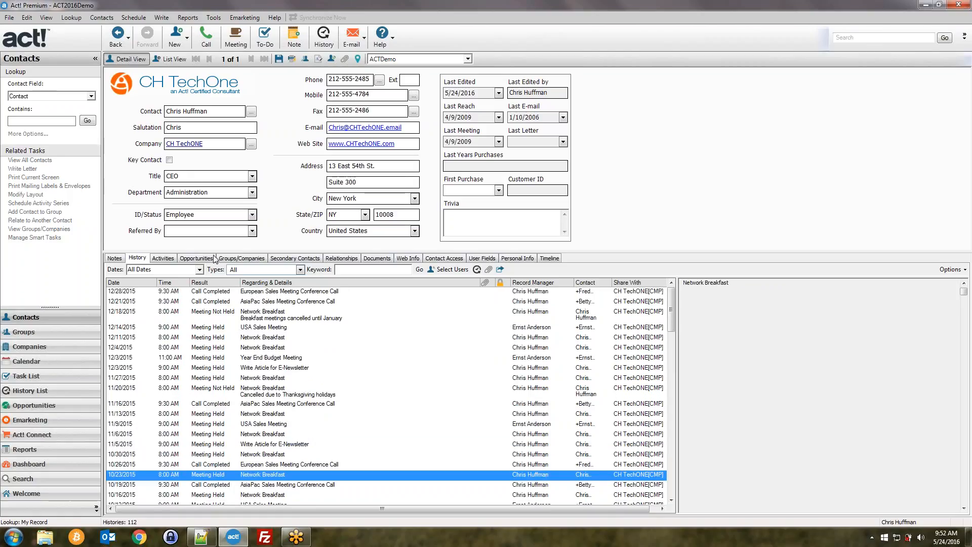
pyautogui.click(211, 292)
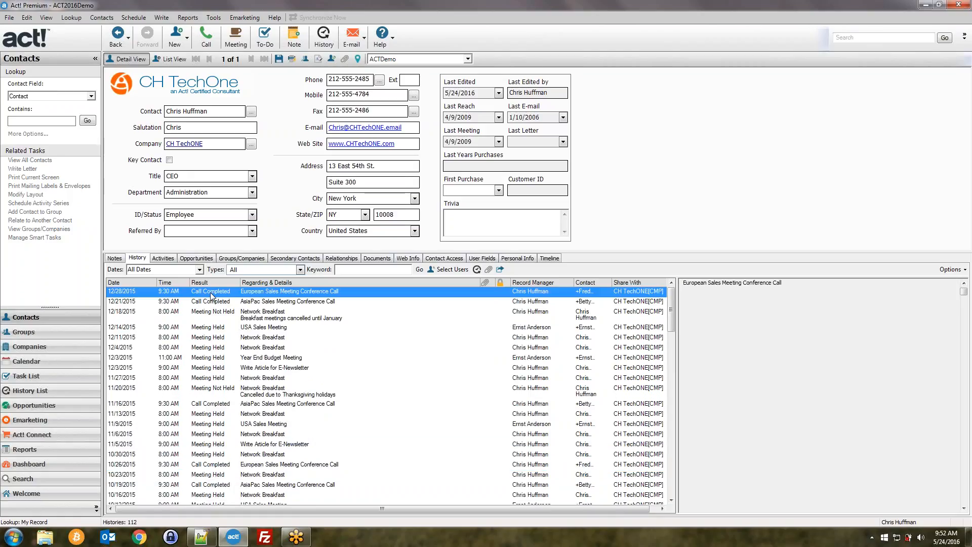
pyautogui.click(207, 315)
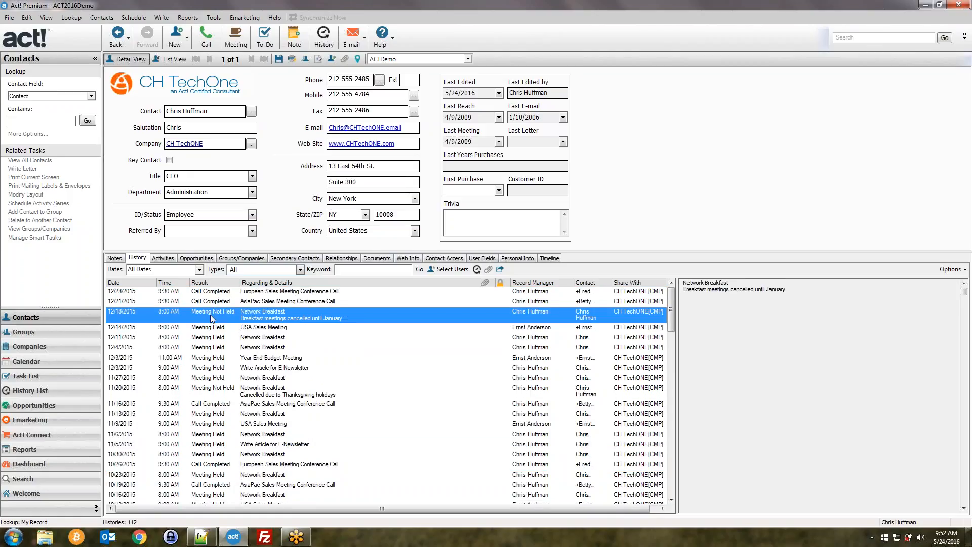
pyautogui.click(225, 394)
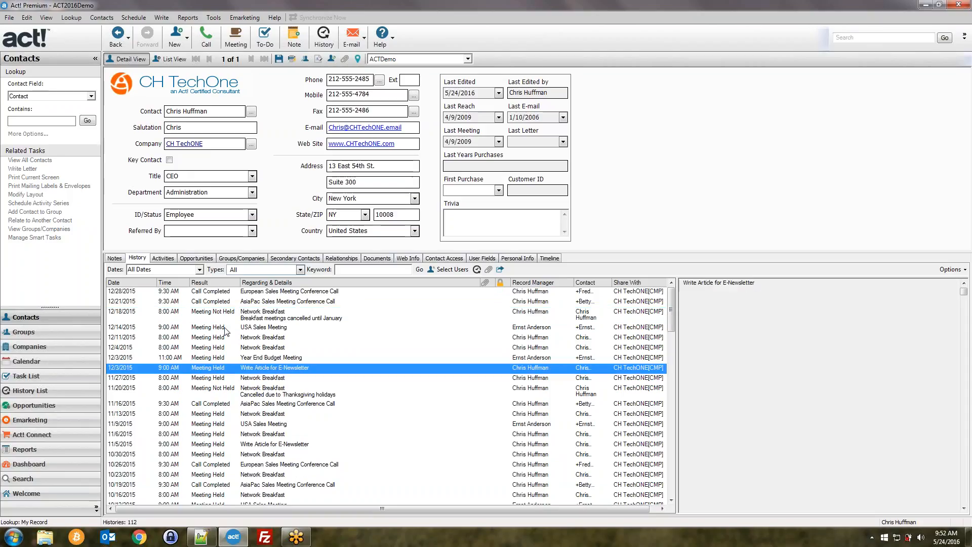
pyautogui.click(232, 414)
pyautogui.scroll(-8, 232, 414)
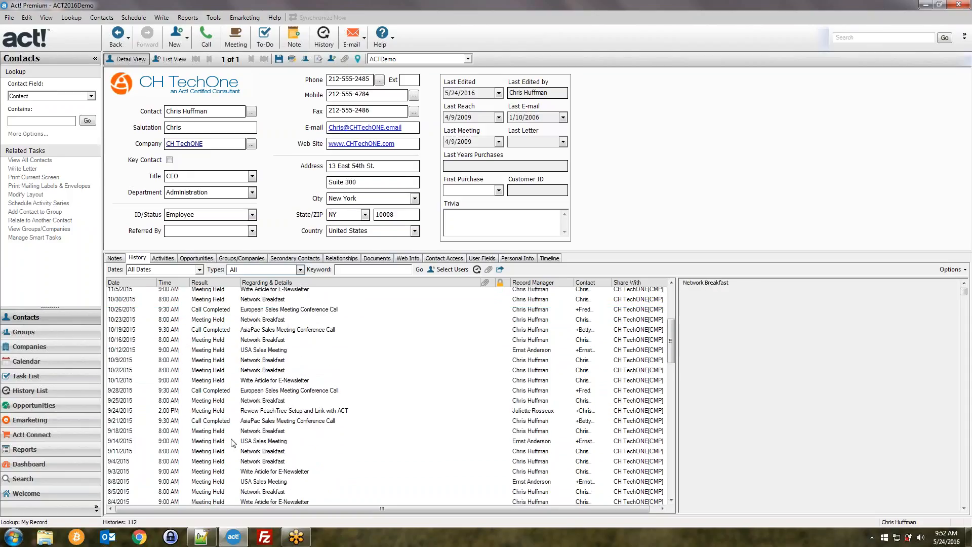
pyautogui.scroll(-2, 232, 443)
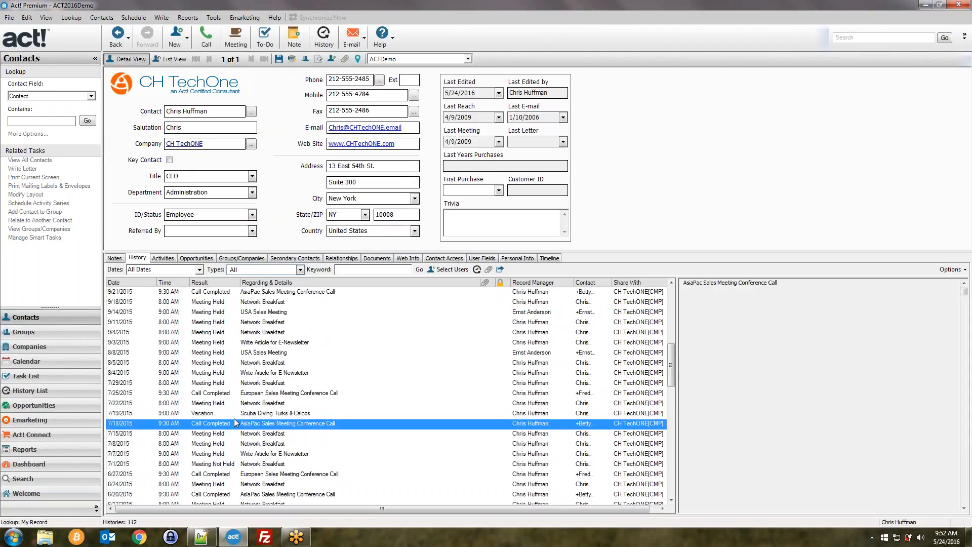
pyautogui.click(229, 415)
pyautogui.scroll(8, 228, 418)
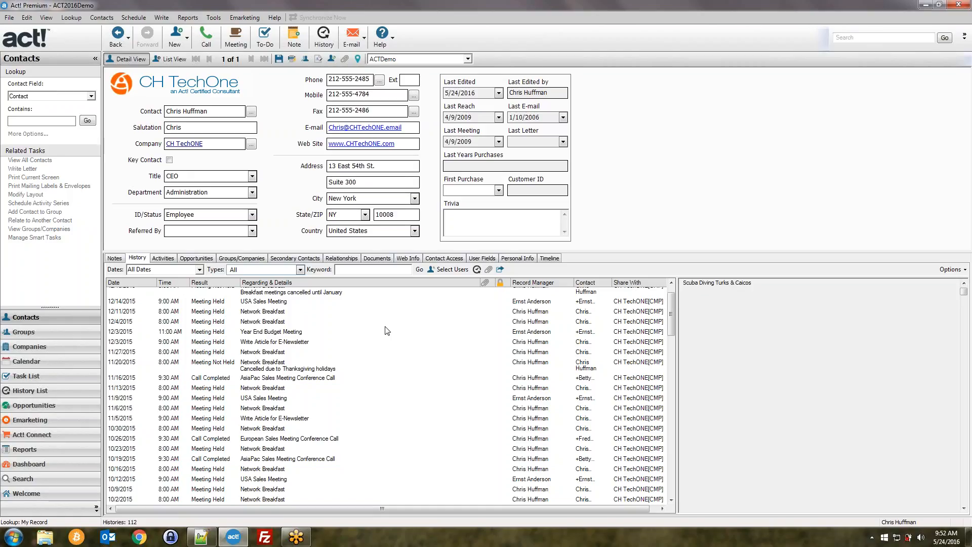
# Step: Check the available Write commands and review the most recent sales meeting and conference call entries in the history
pyautogui.click(161, 17)
pyautogui.click(163, 16)
pyautogui.click(244, 303)
pyautogui.scroll(1, 223, 357)
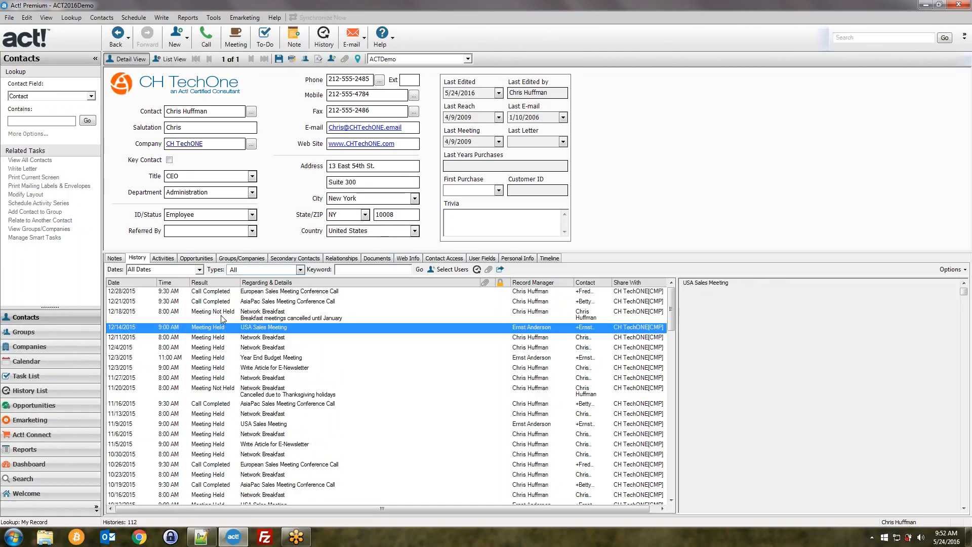
pyautogui.click(199, 294)
# Step: Compare My Record's notes with its history, including the note about visiting the ACT! Add-Ons website
pyautogui.click(113, 259)
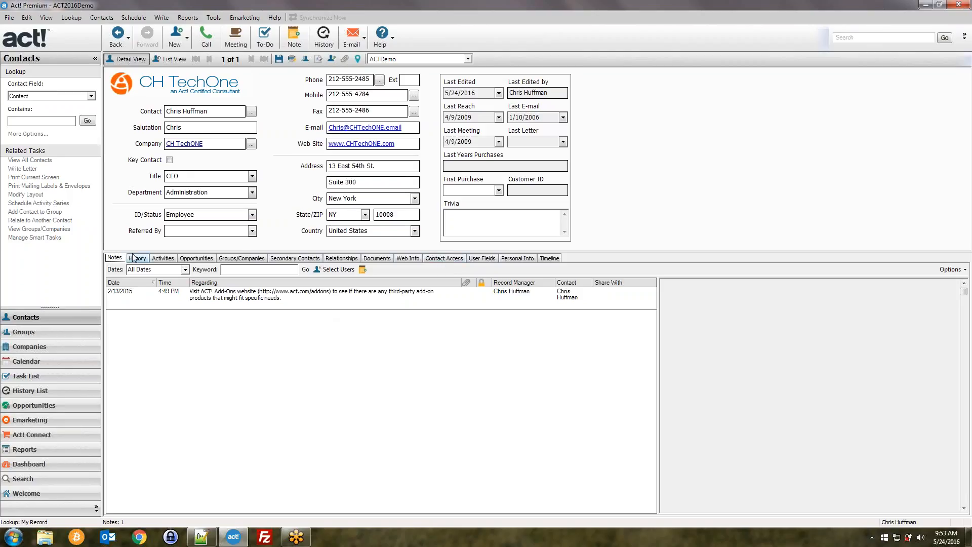
pyautogui.click(966, 308)
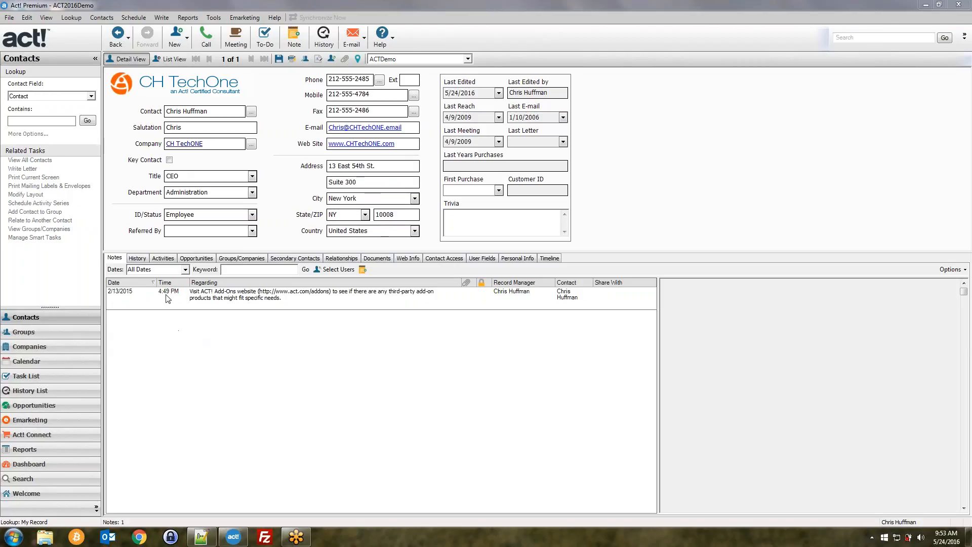
pyautogui.click(137, 259)
pyautogui.click(114, 258)
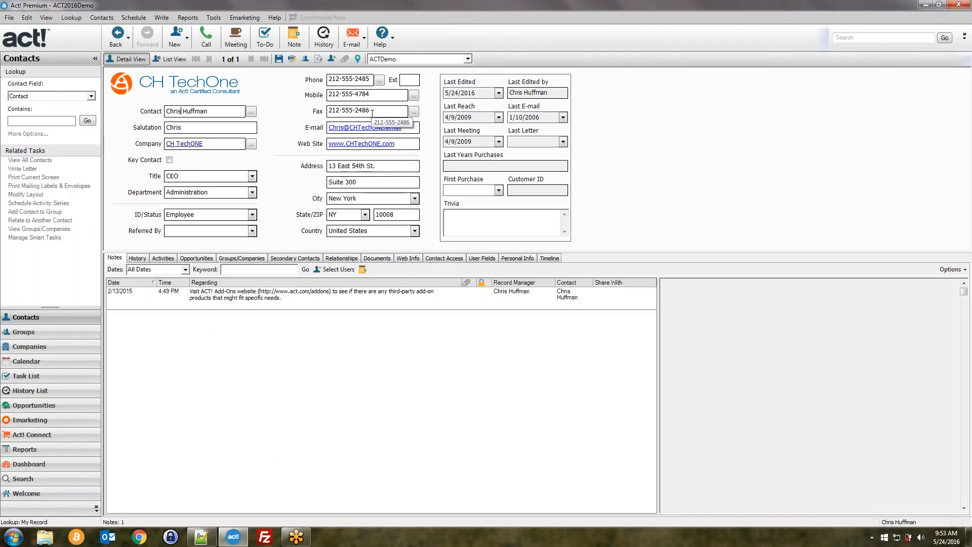
pyautogui.click(137, 258)
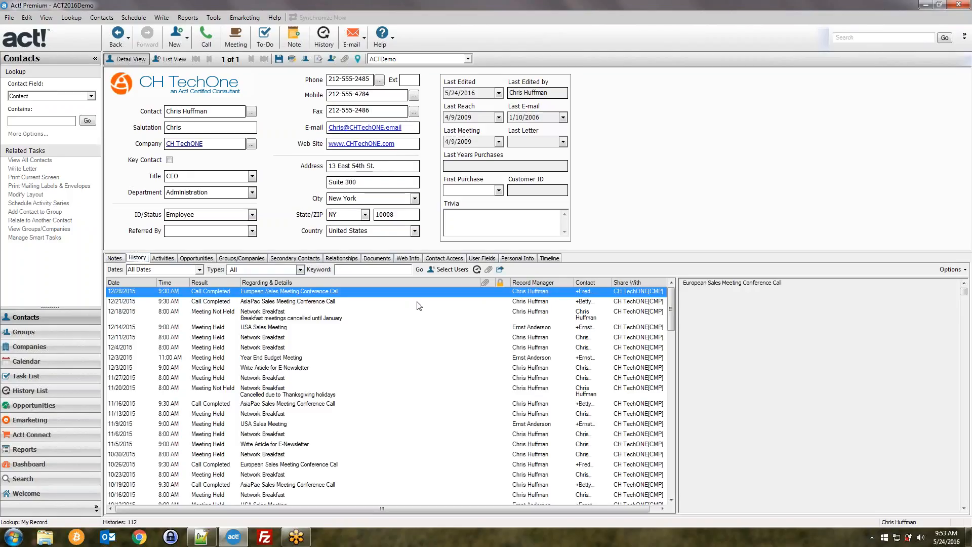
pyautogui.click(115, 258)
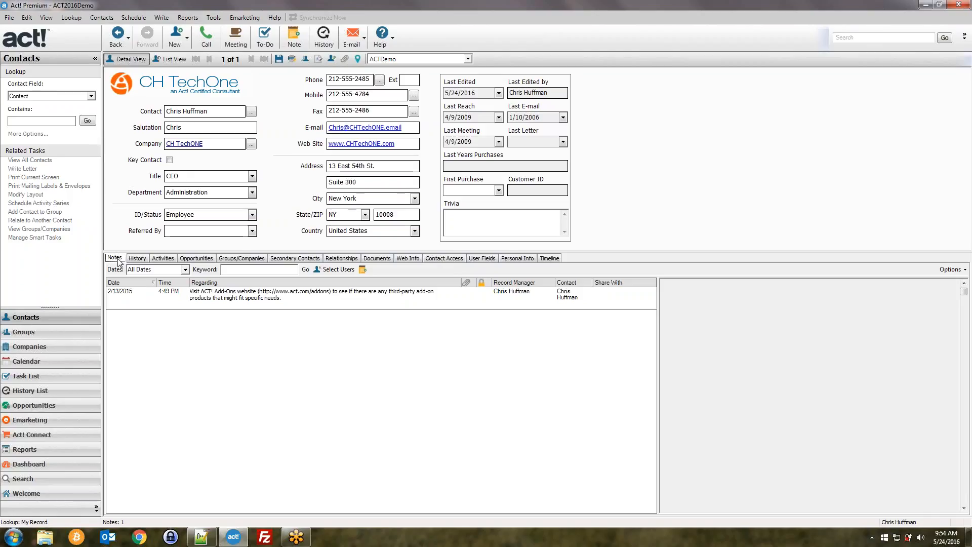
# Step: Compare the record's history and notes, and insert a new note reading "note details" on this contact
pyautogui.click(133, 260)
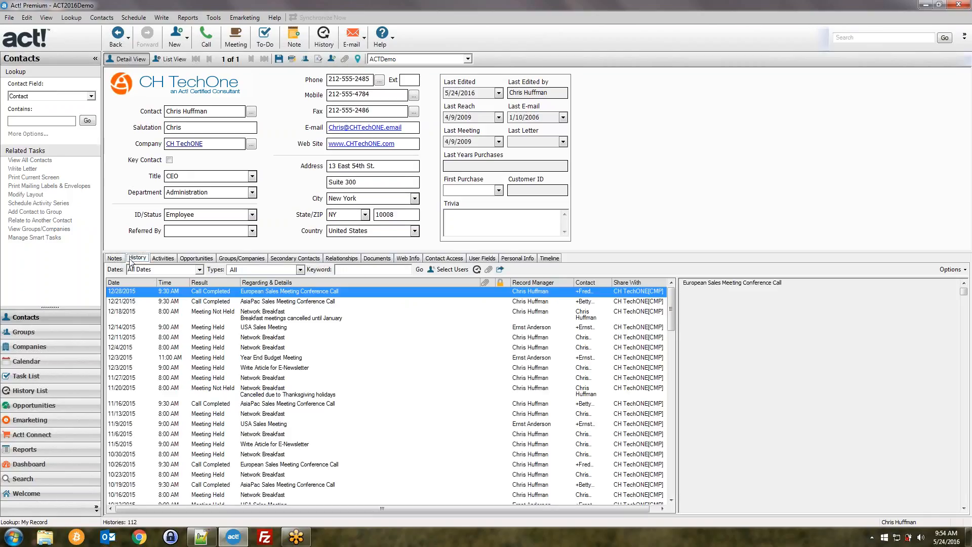
pyautogui.click(120, 259)
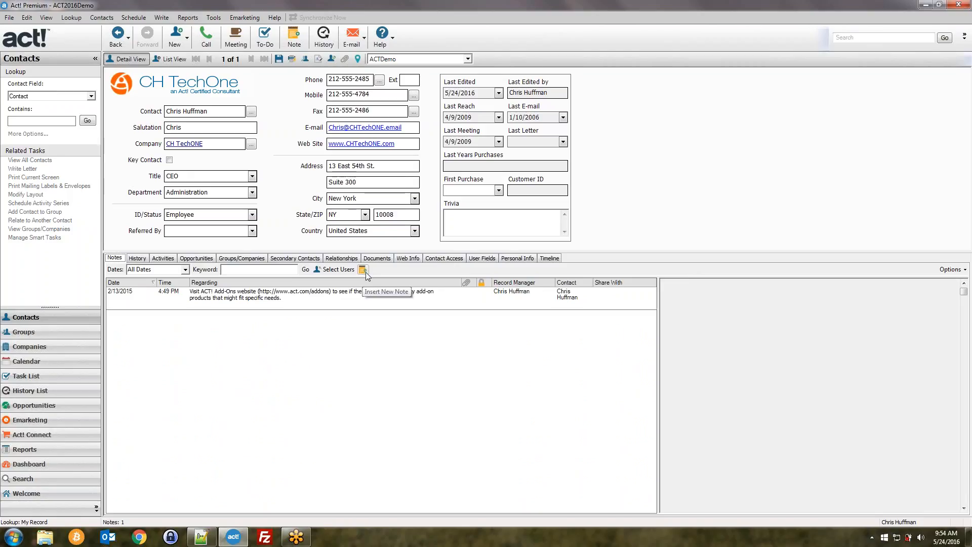
pyautogui.click(298, 40)
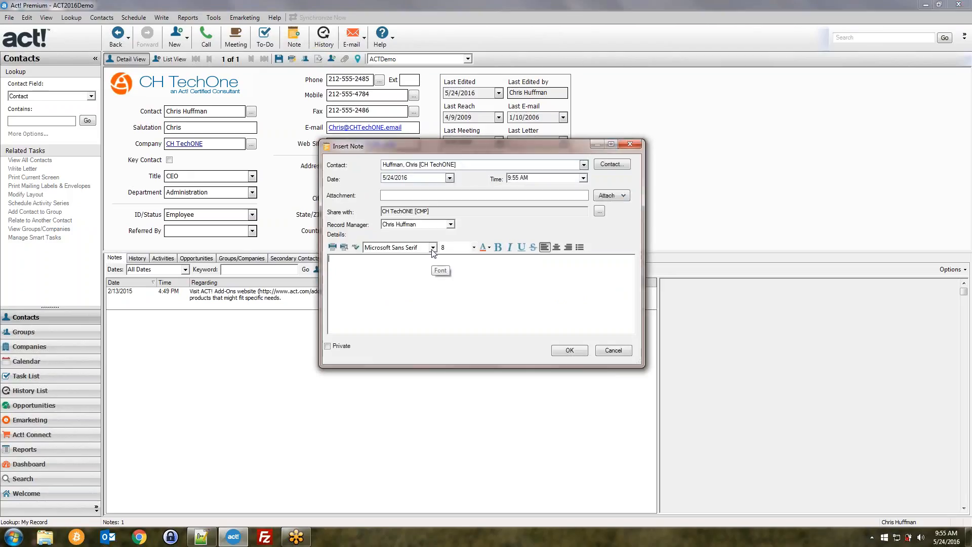
pyautogui.click(603, 197)
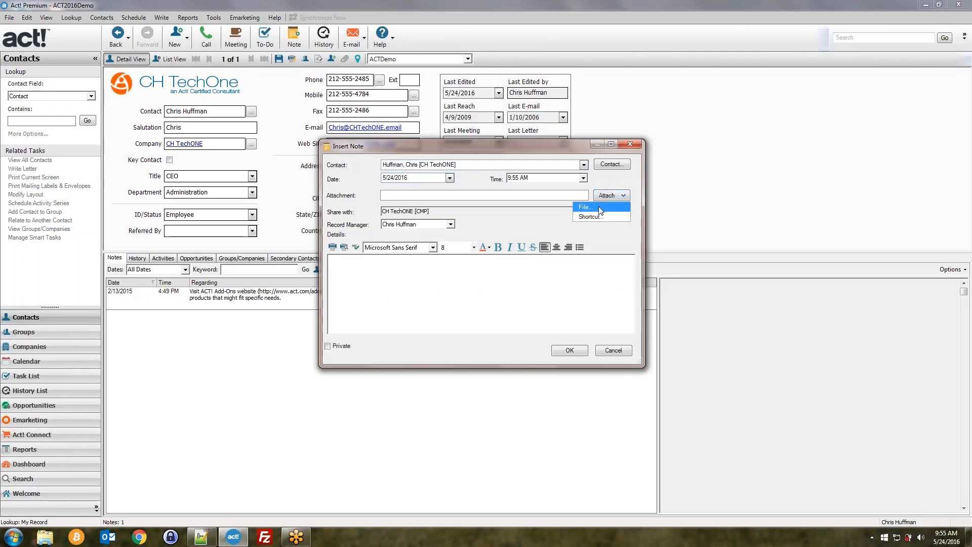
pyautogui.click(604, 196)
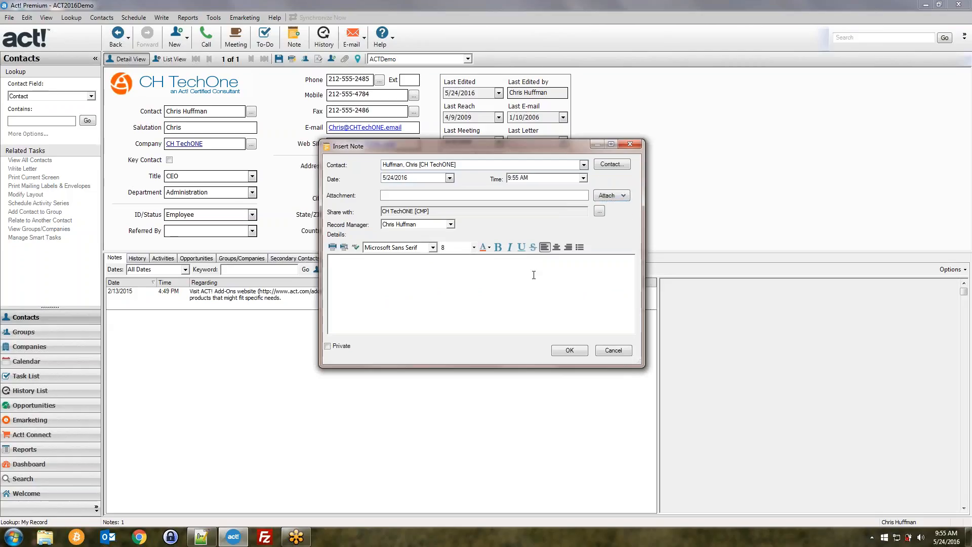
pyautogui.write('note details')
pyautogui.doubleClick(353, 272)
pyautogui.press('Right')
pyautogui.click(570, 351)
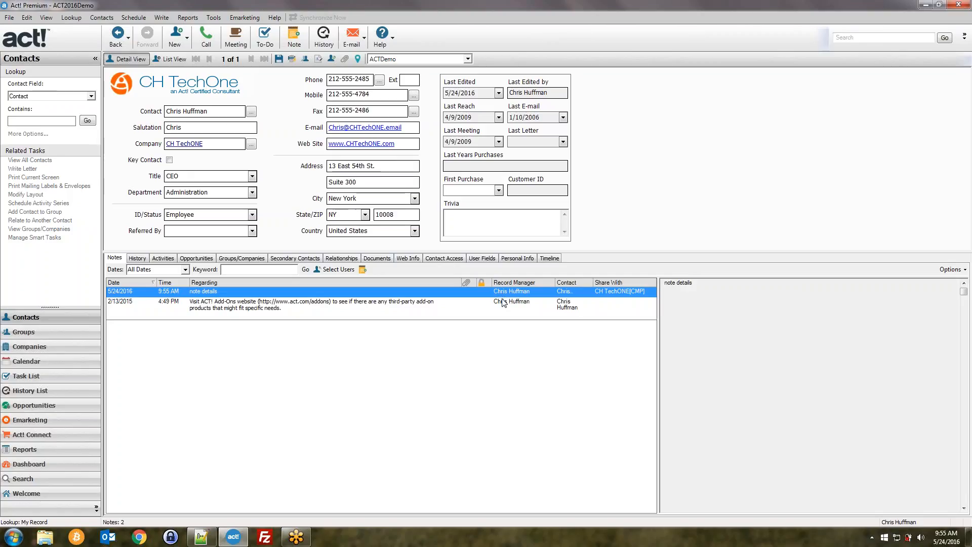
# Step: Read the preview of the ACT! Add-Ons website note and return to the record's history
pyautogui.moveTo(694, 283); pyautogui.dragTo(658, 282)
pyautogui.click(600, 312)
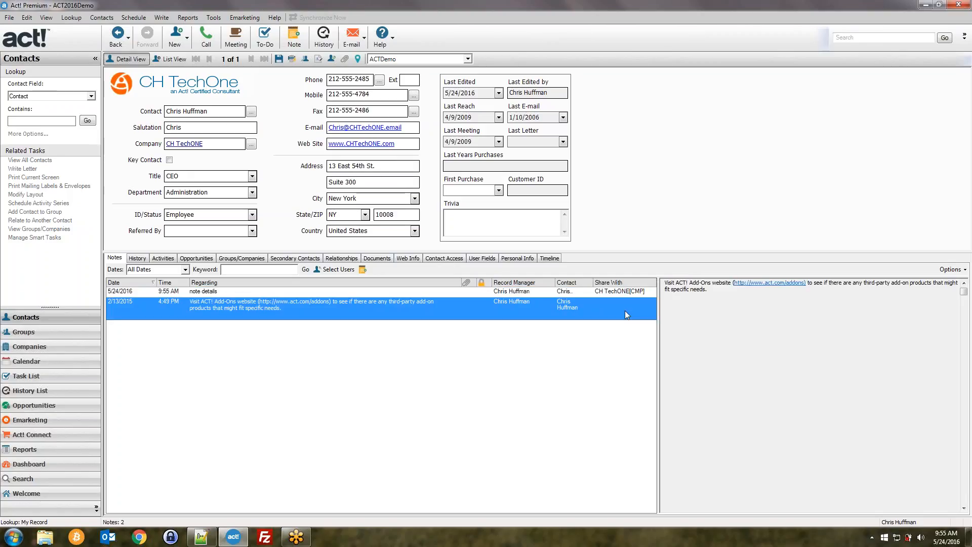
pyautogui.moveTo(715, 292); pyautogui.dragTo(665, 281)
pyautogui.click(698, 304)
pyautogui.click(137, 258)
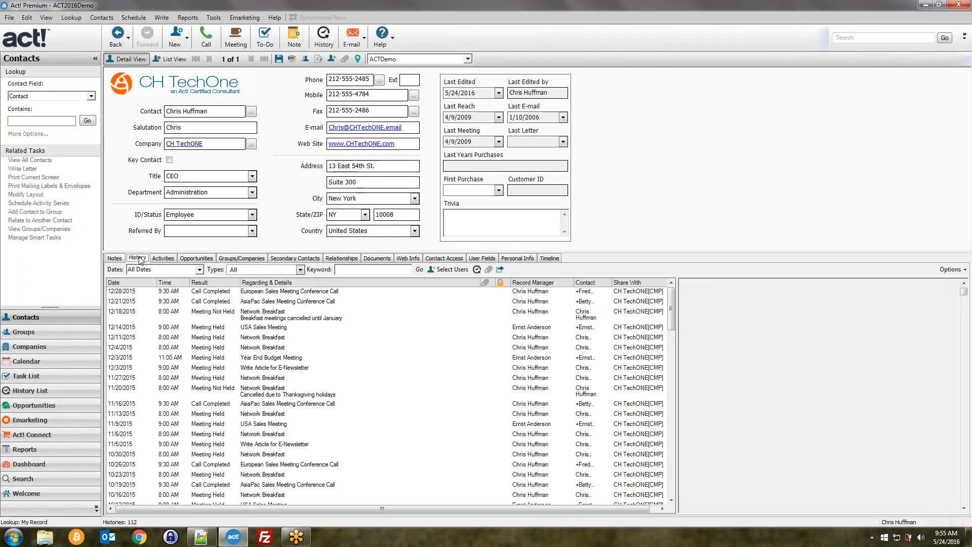
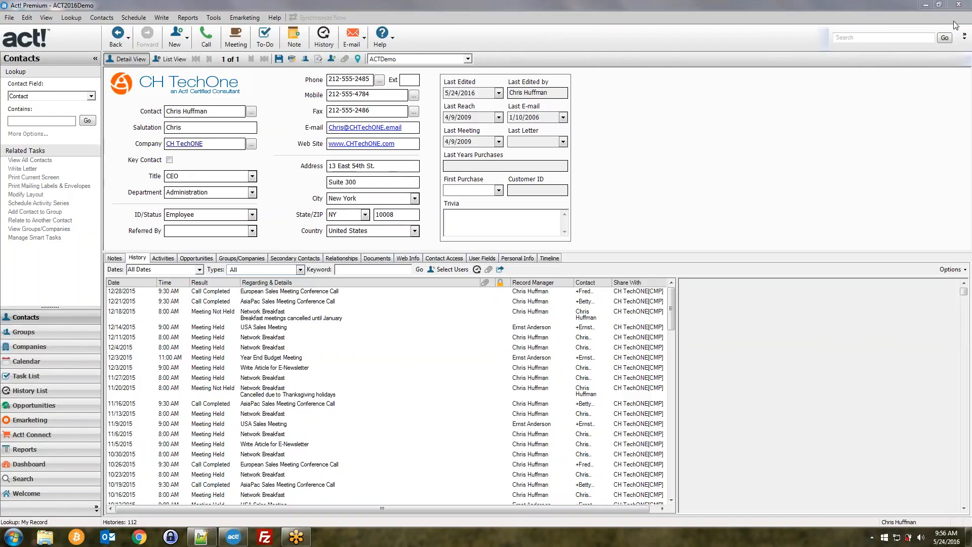
# Step: Browse the Documents library's ACT > ACT Data > Databases folder for a file to attach, closing without adding a document
pyautogui.click(379, 260)
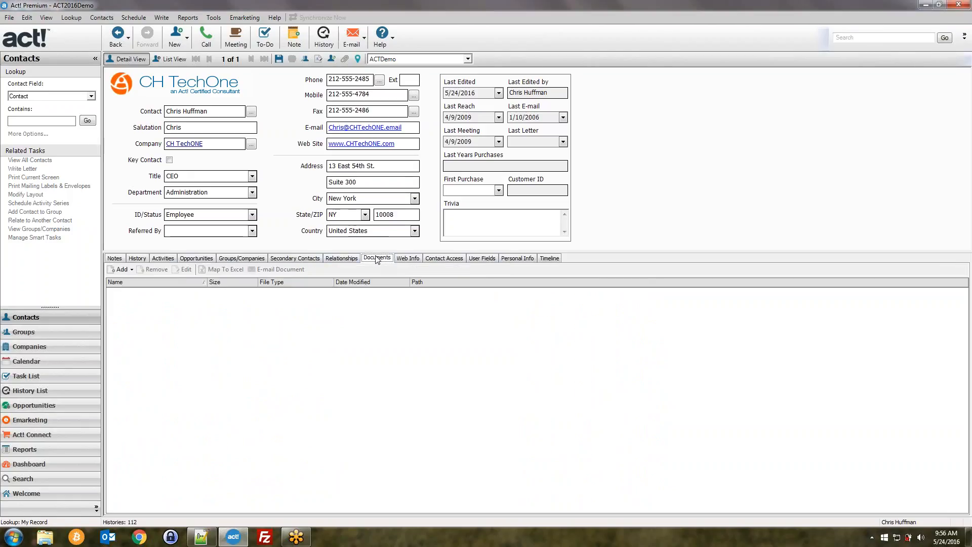
pyautogui.click(121, 269)
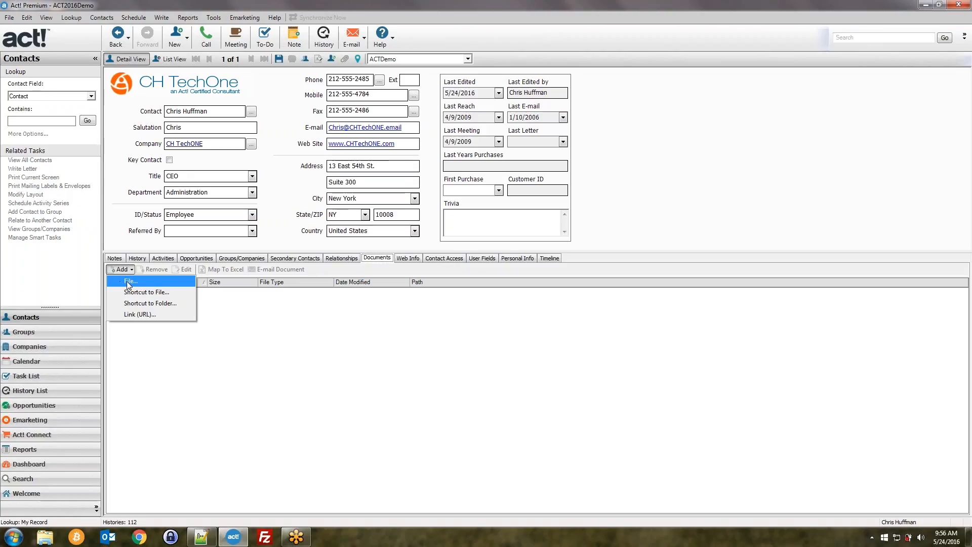
pyautogui.click(122, 282)
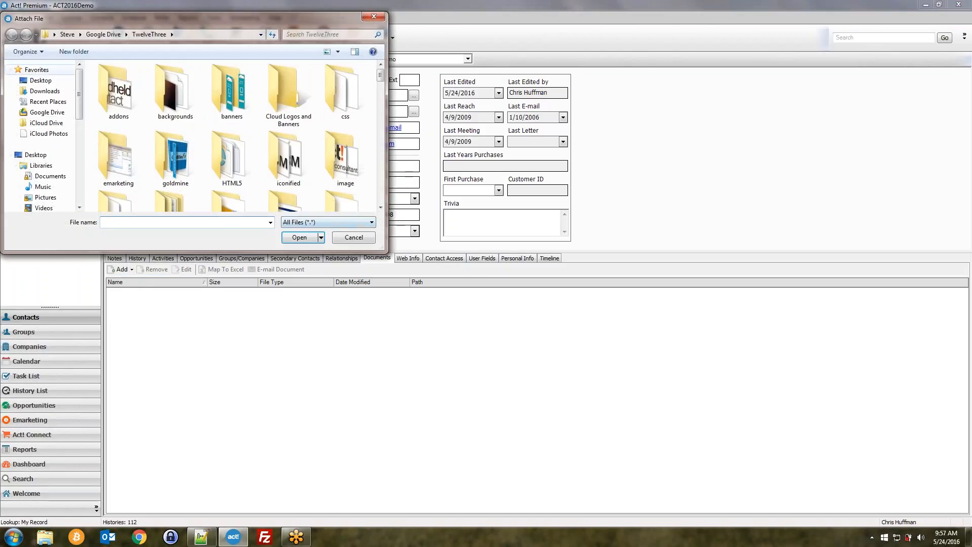
pyautogui.click(50, 176)
pyautogui.doubleClick(117, 130)
pyautogui.doubleClick(129, 107)
pyautogui.doubleClick(129, 118)
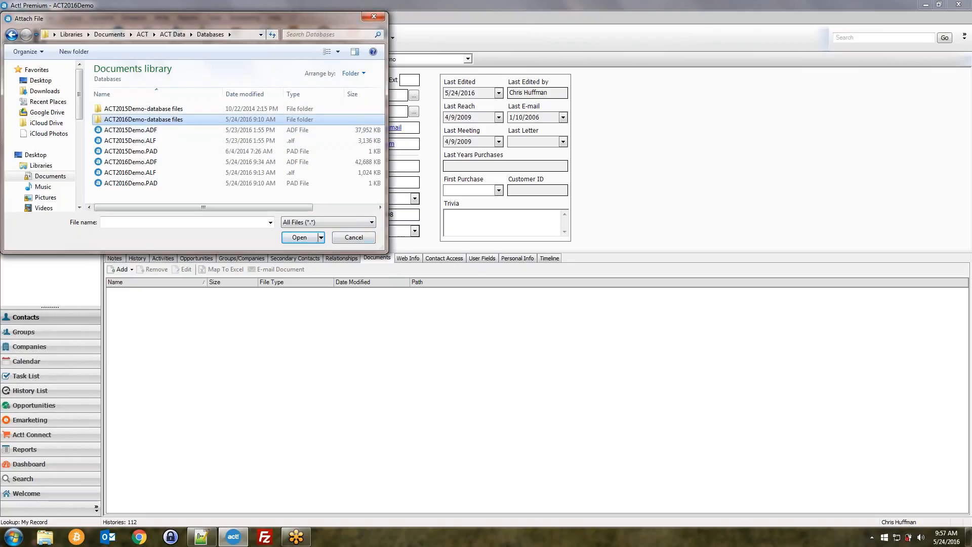
pyautogui.moveTo(151, 16); pyautogui.dragTo(259, 101)
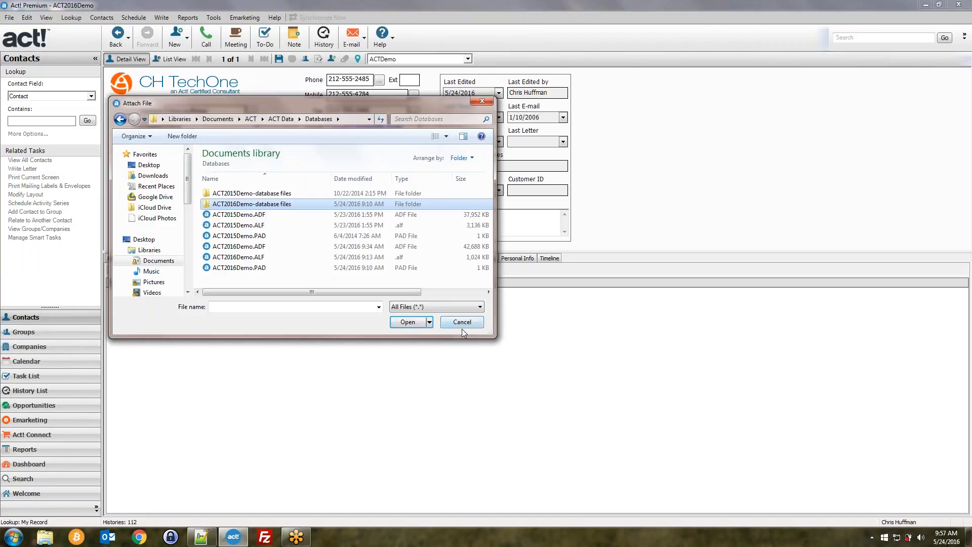
pyautogui.click(462, 324)
# Step: Review the record's notes and the available ways to add a document, such as a shortcut to a file
pyautogui.click(114, 258)
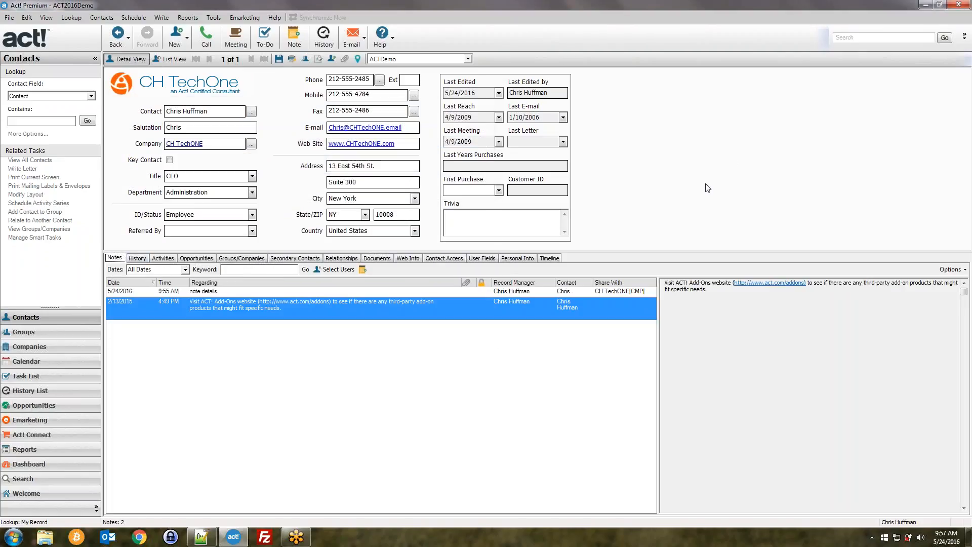
pyautogui.click(376, 258)
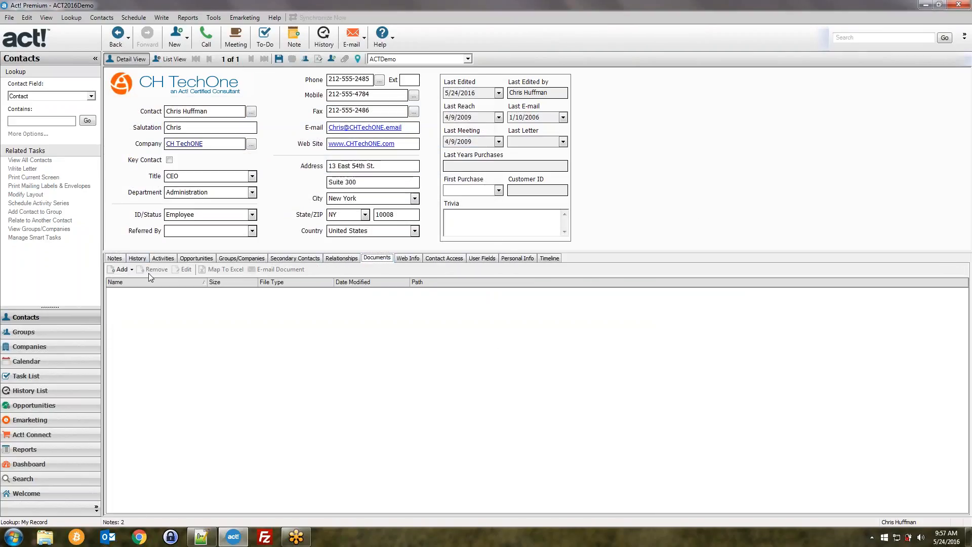
pyautogui.click(121, 269)
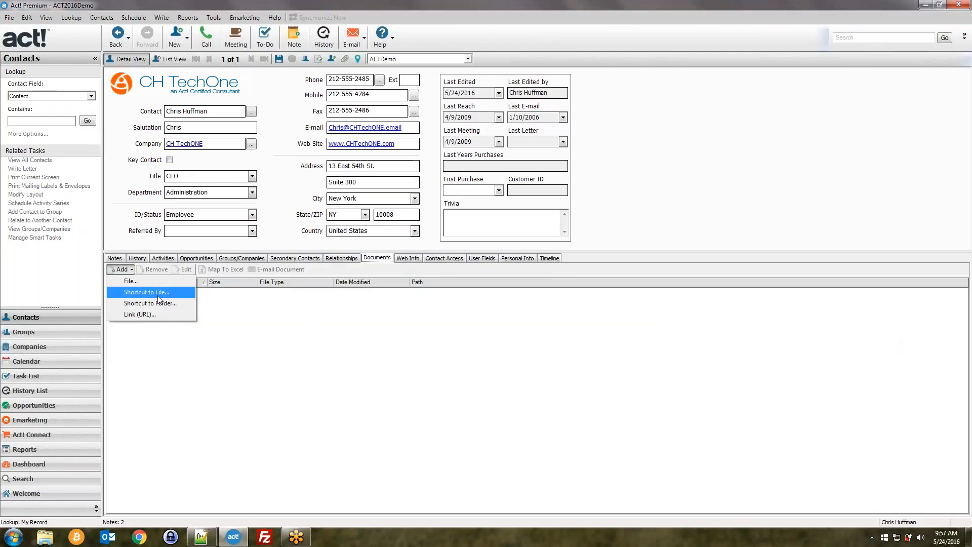
pyautogui.click(158, 296)
# Step: Compare the record's history with its notes, inspect the blank Insert Note form, and close it without saving
pyautogui.click(138, 258)
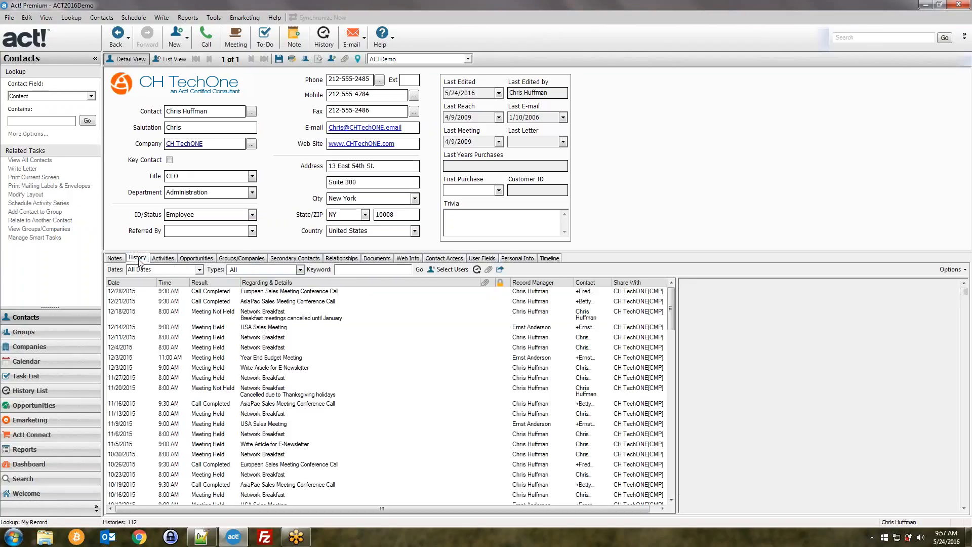
pyautogui.click(114, 259)
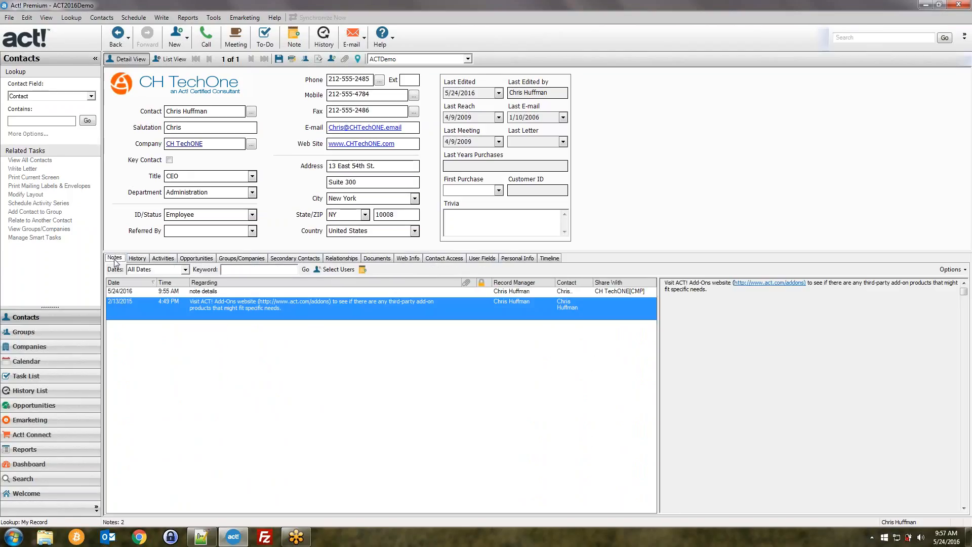
pyautogui.click(180, 293)
pyautogui.click(294, 36)
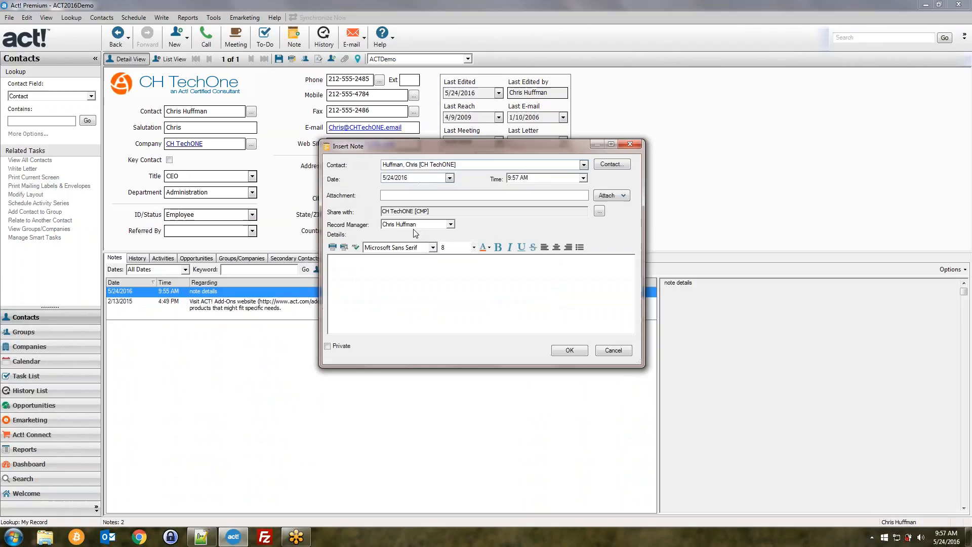
pyautogui.click(613, 350)
# Step: Start a new history entry of type Call with the result Call Left Message
pyautogui.click(147, 259)
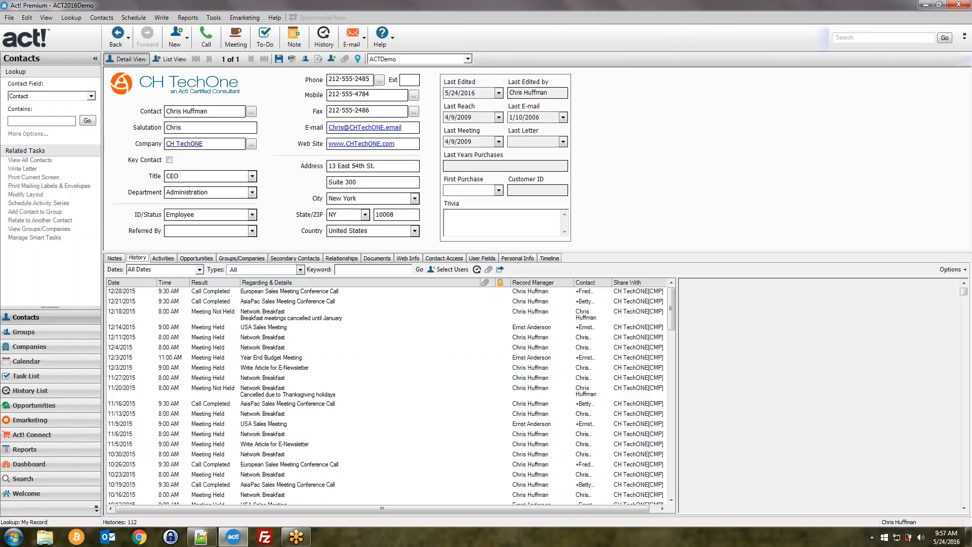
pyautogui.click(477, 271)
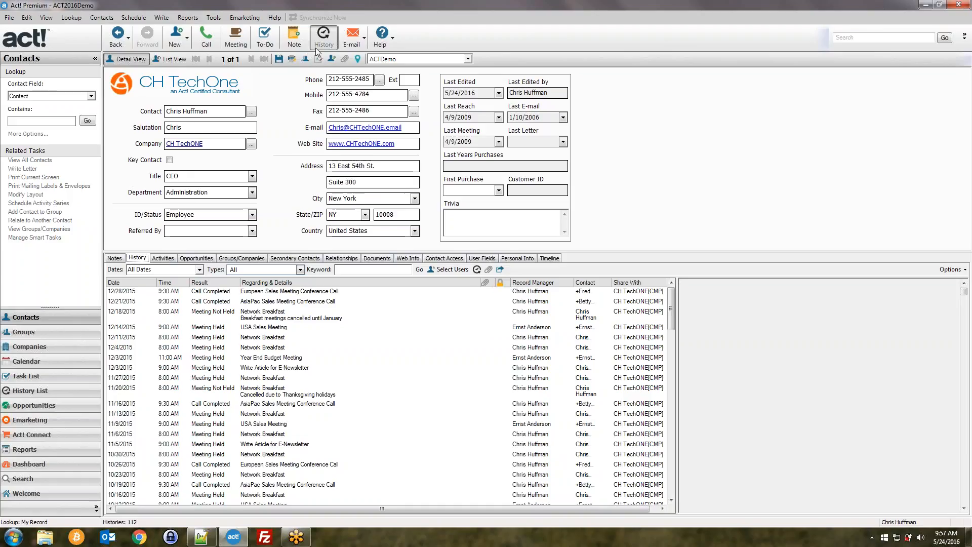
pyautogui.moveTo(375, 135); pyautogui.dragTo(391, 174)
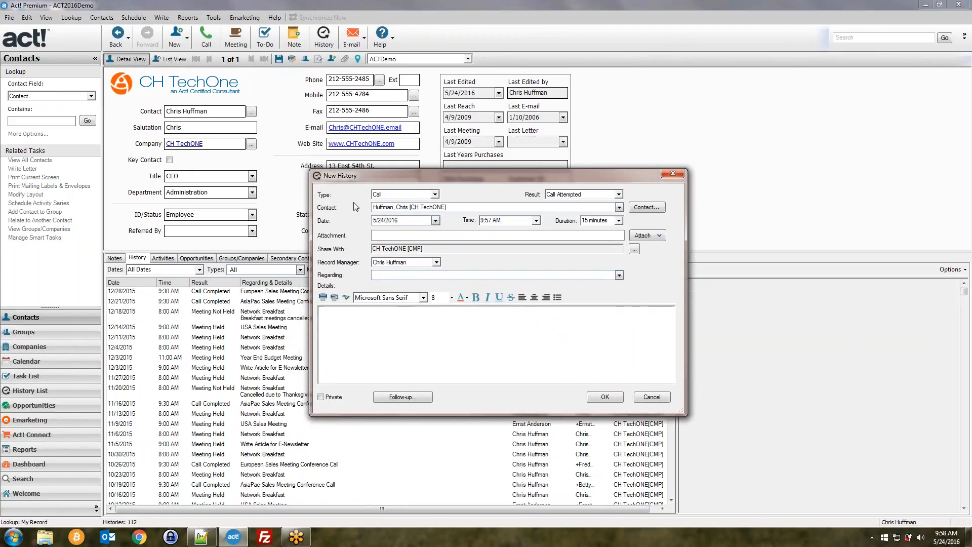
pyautogui.click(411, 196)
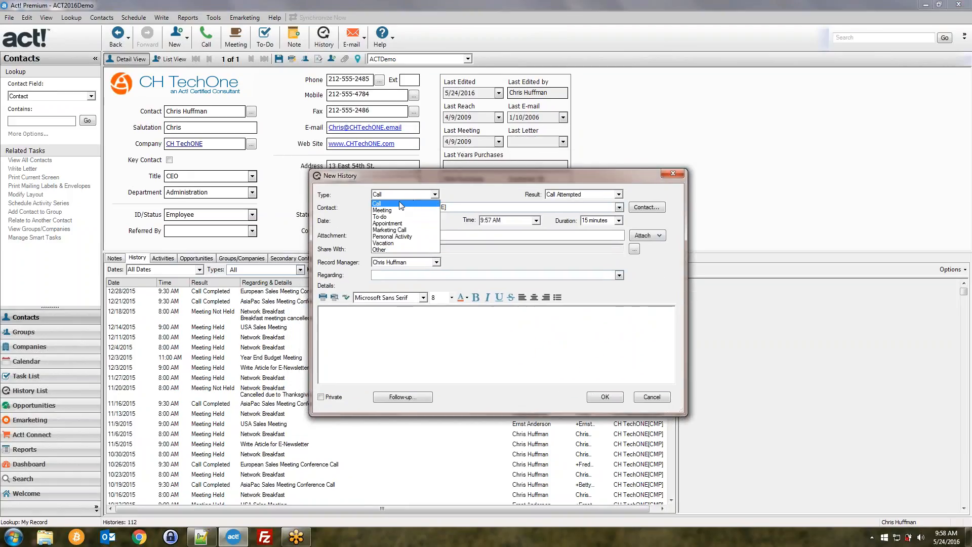
pyautogui.click(390, 202)
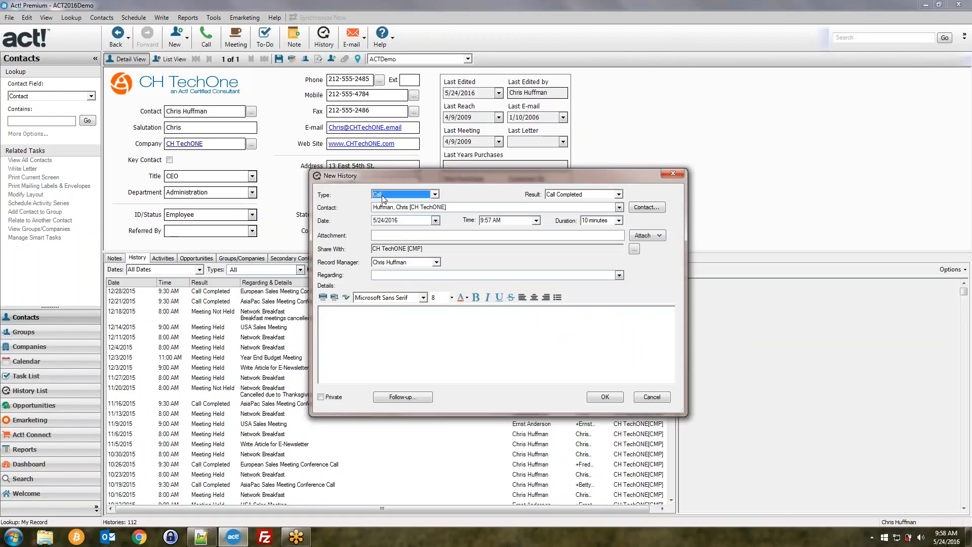
pyautogui.click(566, 196)
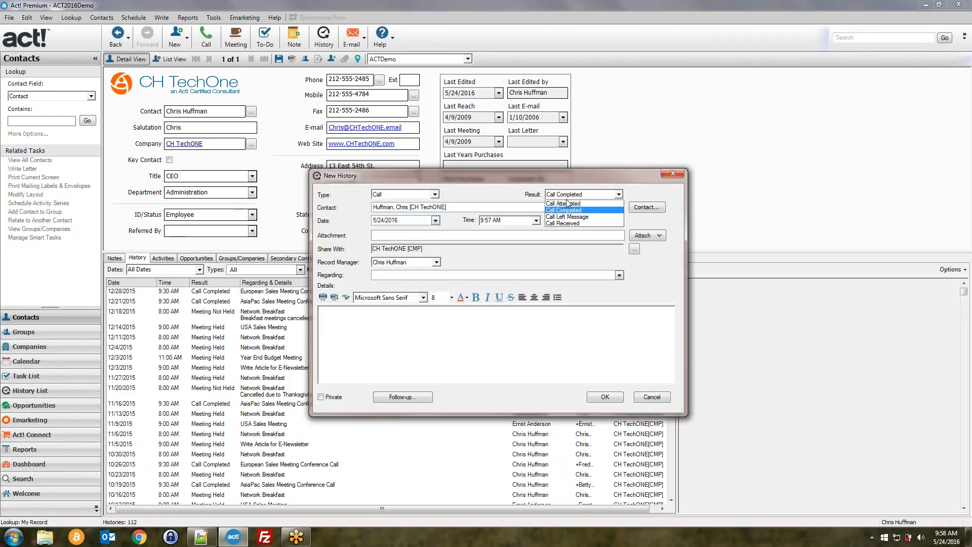
pyautogui.click(568, 217)
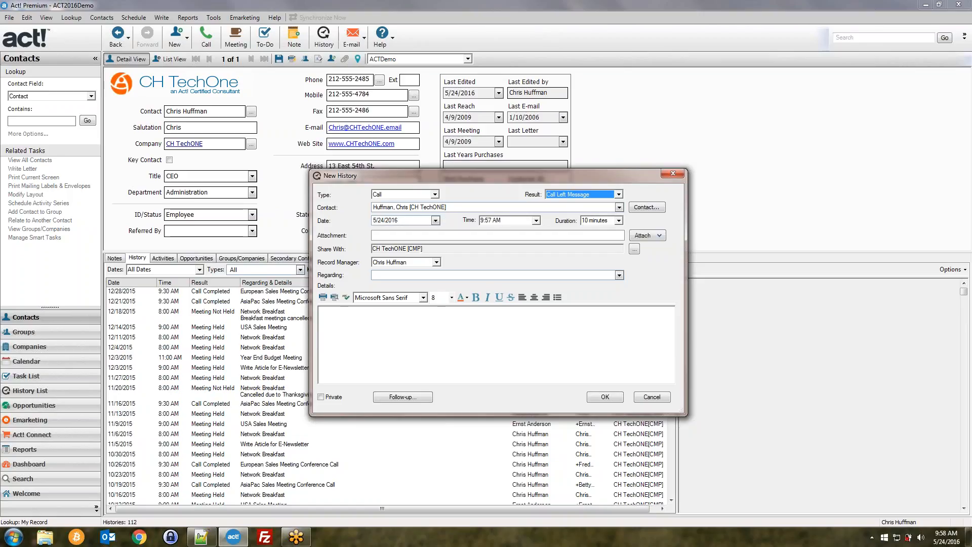
# Step: Set the history entry's regarding text to "Left voicemail about quote" and save it
pyautogui.press('Tab')
pyautogui.press('Tab')
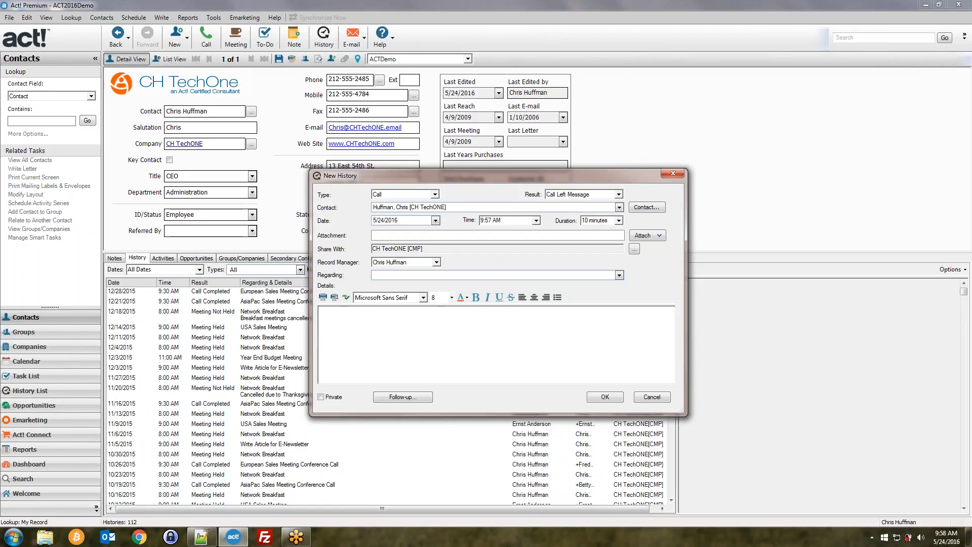
pyautogui.write('Left voicemail about')
pyautogui.press('Tab')
pyautogui.press('Tab')
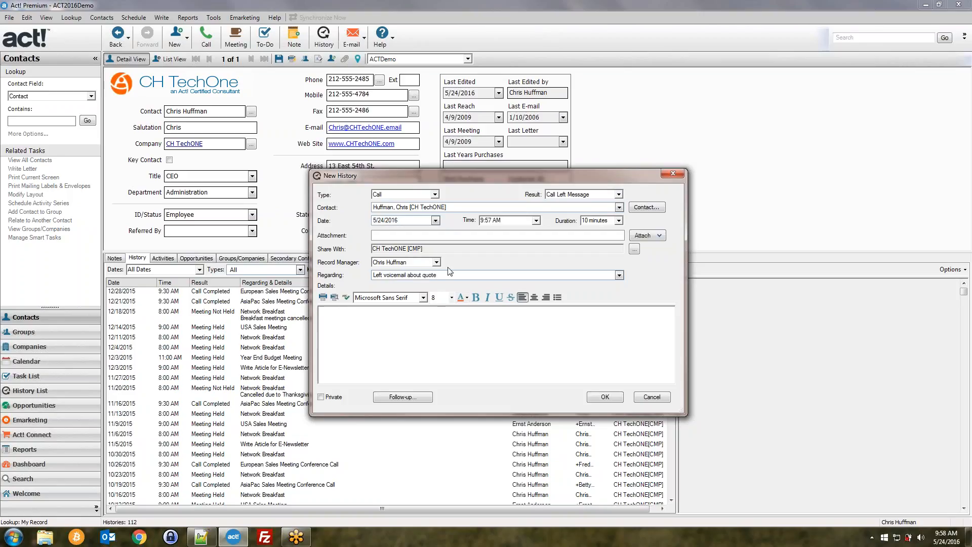
pyautogui.click(604, 397)
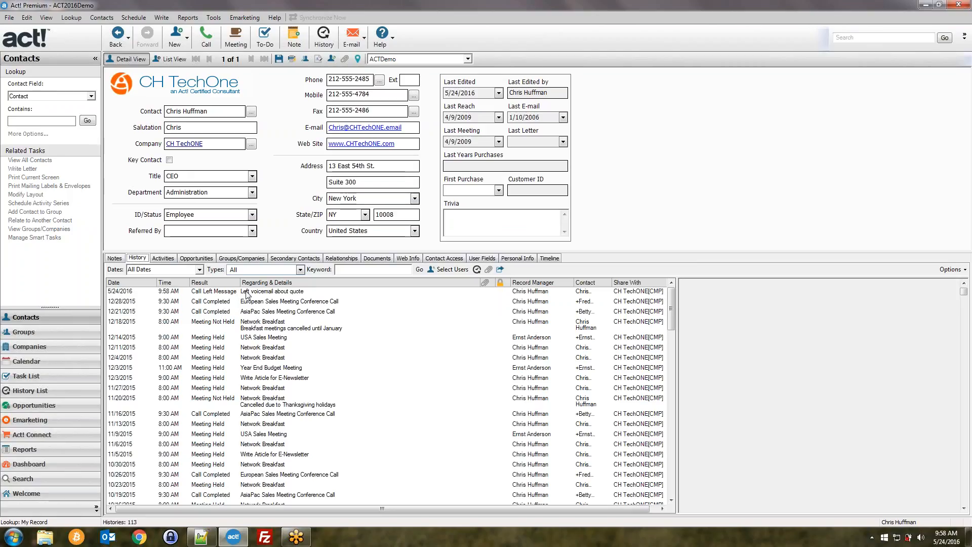
# Step: Start another call history entry with the result Call Left Message, regarding "Left voicemail about quote again"
pyautogui.click(324, 39)
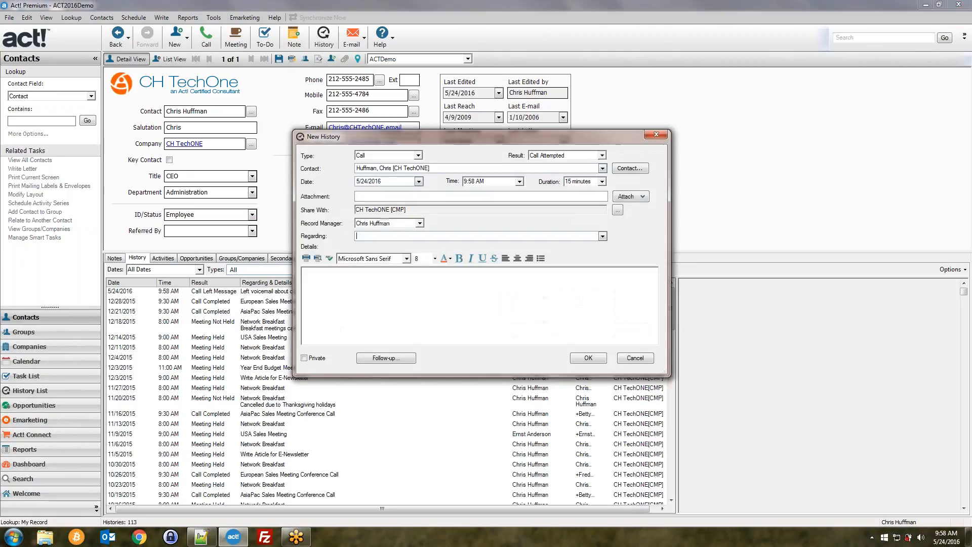
pyautogui.click(564, 155)
pyautogui.click(563, 179)
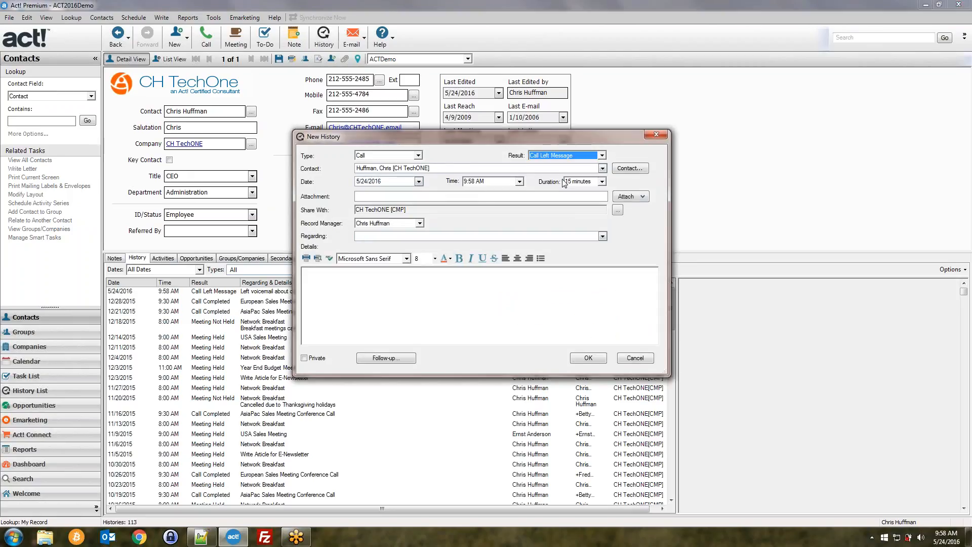
pyautogui.write('Left voicemail about quote again')
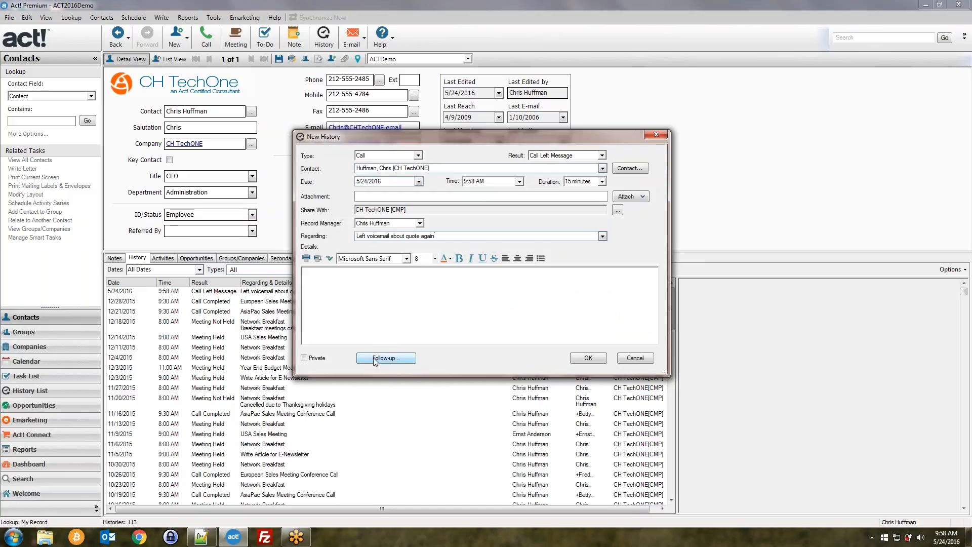
# Step: Schedule a follow-up call from this history entry, choosing its start date and time and regarding "followup with quote"
pyautogui.click(394, 359)
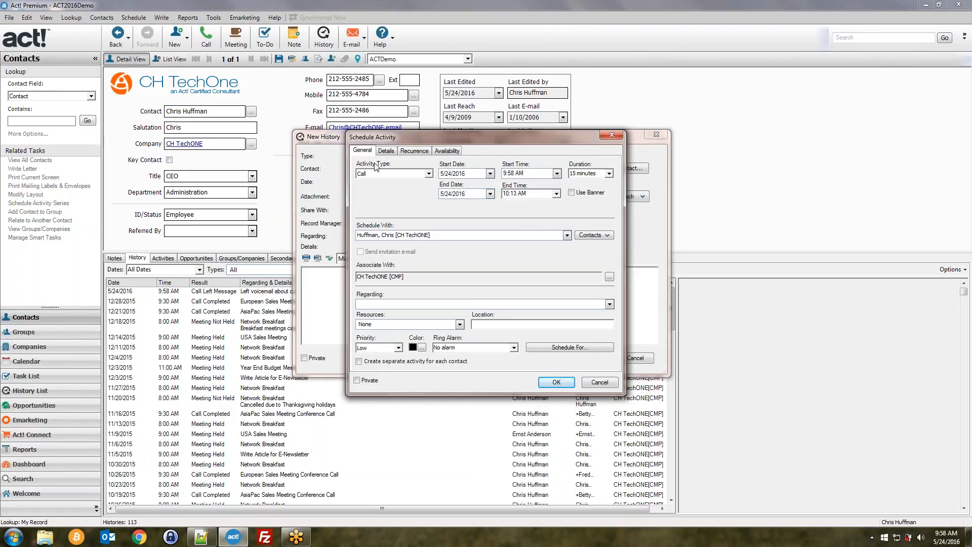
pyautogui.click(490, 173)
pyautogui.click(464, 233)
pyautogui.click(557, 173)
pyautogui.click(502, 220)
pyautogui.click(435, 304)
pyautogui.write('followup with quote')
pyautogui.click(556, 382)
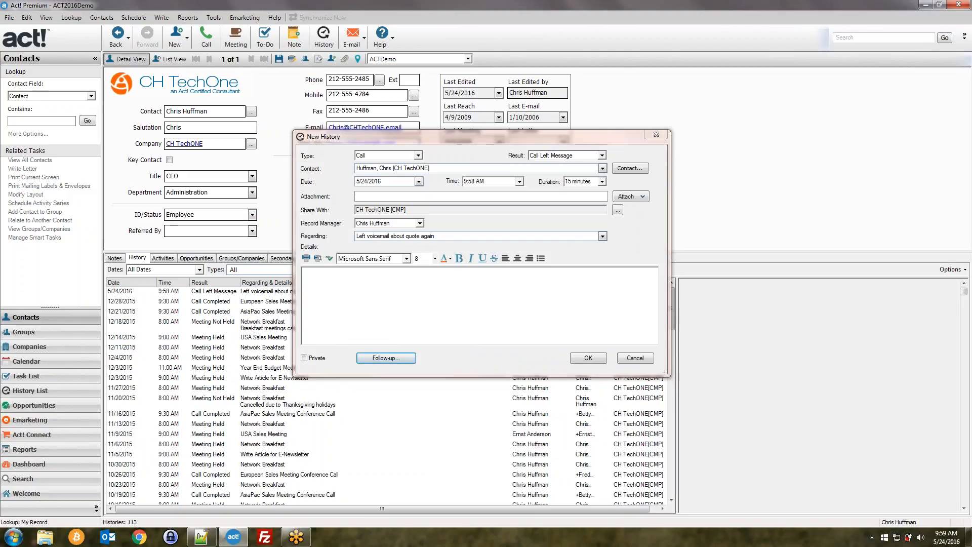
# Step: Save the "Left voicemail about quote again" call history entry and dismiss the T3.Billing messages
pyautogui.click(583, 358)
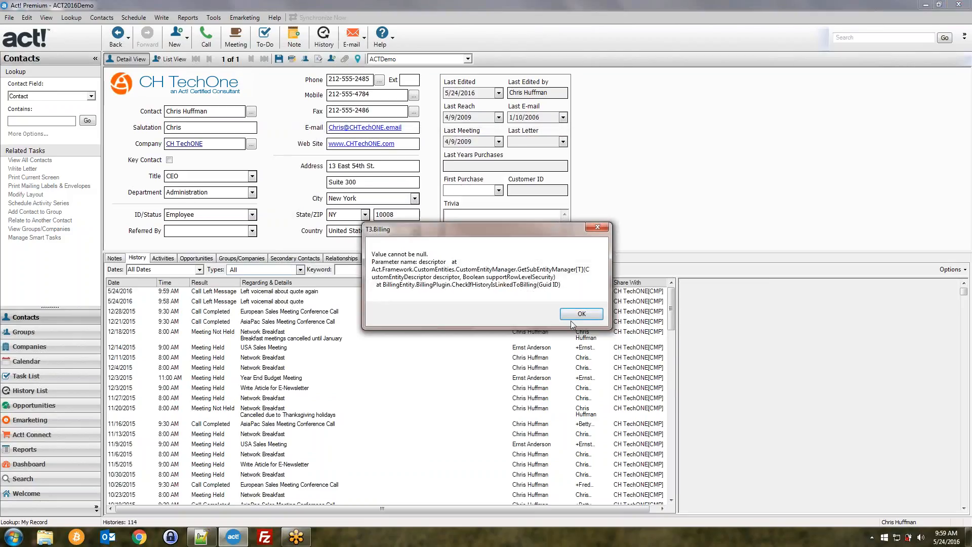
pyautogui.click(582, 315)
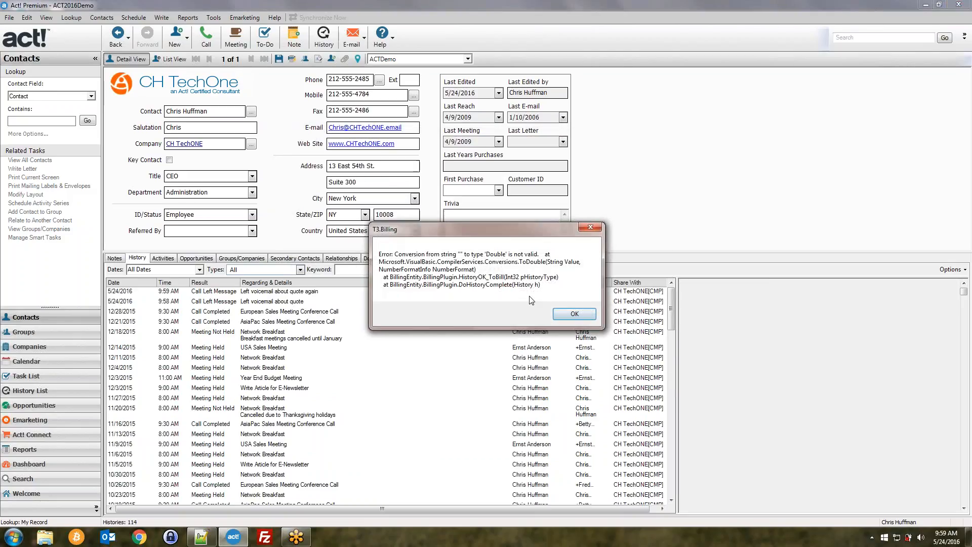
pyautogui.click(573, 313)
# Step: Review the two voicemail call entries at the head of the contact's history
pyautogui.click(442, 301)
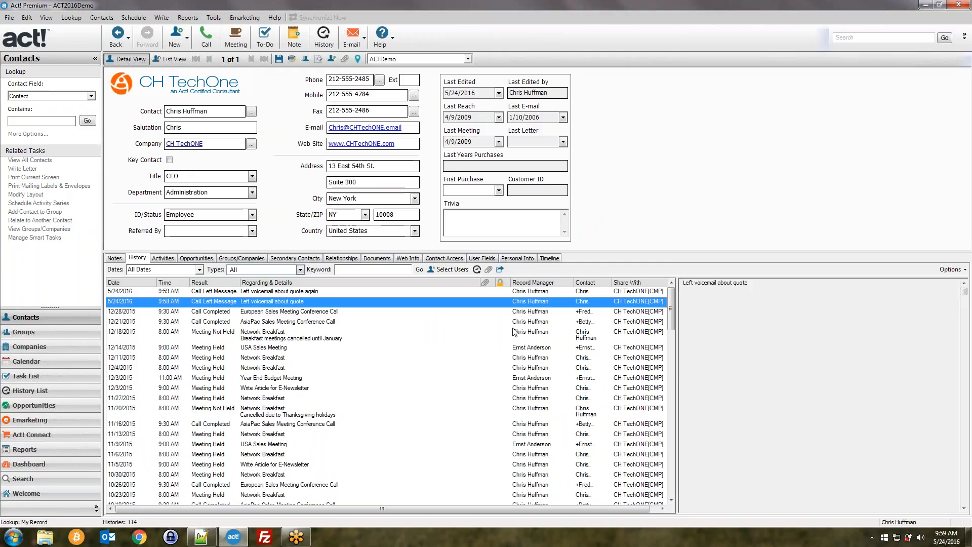
pyautogui.click(440, 291)
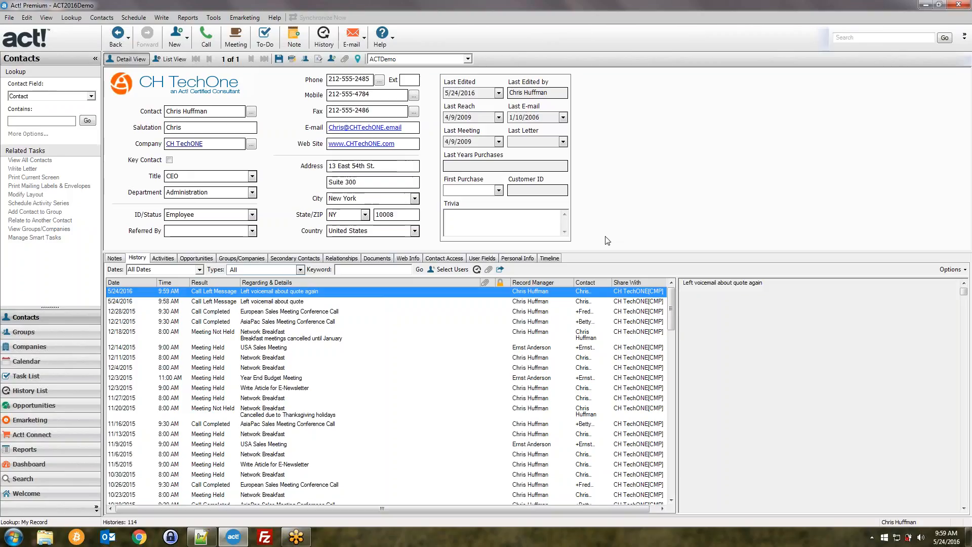
pyautogui.click(286, 299)
pyautogui.click(285, 293)
# Step: Review the work-week calendar's scheduled activities, including "followup with quote", "Followup about RFQ" and "Meeting about XYZ"
pyautogui.click(34, 362)
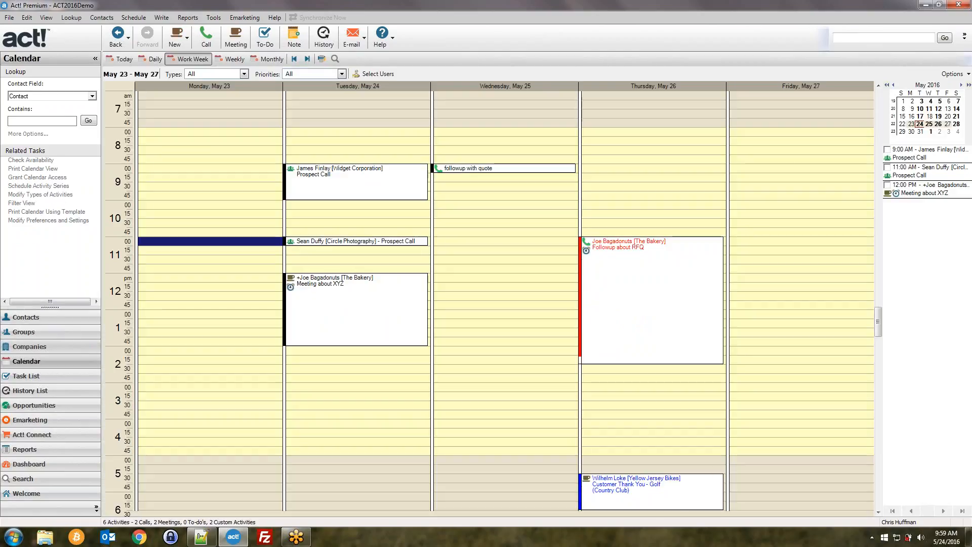
pyautogui.click(32, 319)
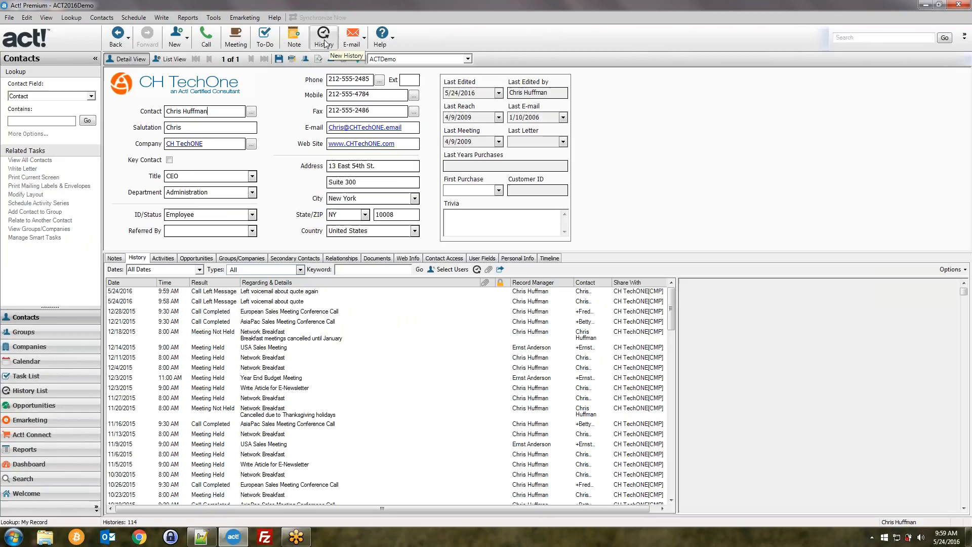
pyautogui.click(221, 292)
pyautogui.click(30, 362)
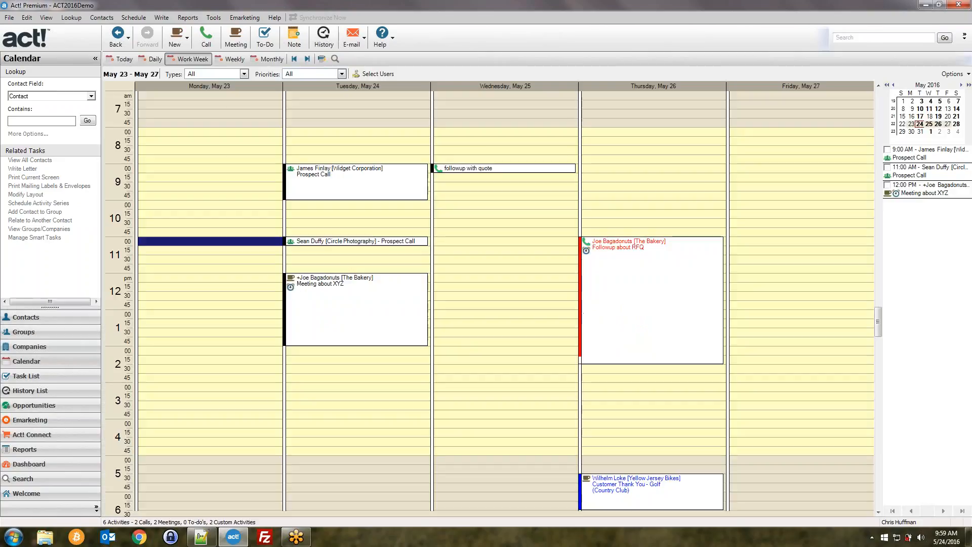
pyautogui.click(321, 289)
pyautogui.click(602, 278)
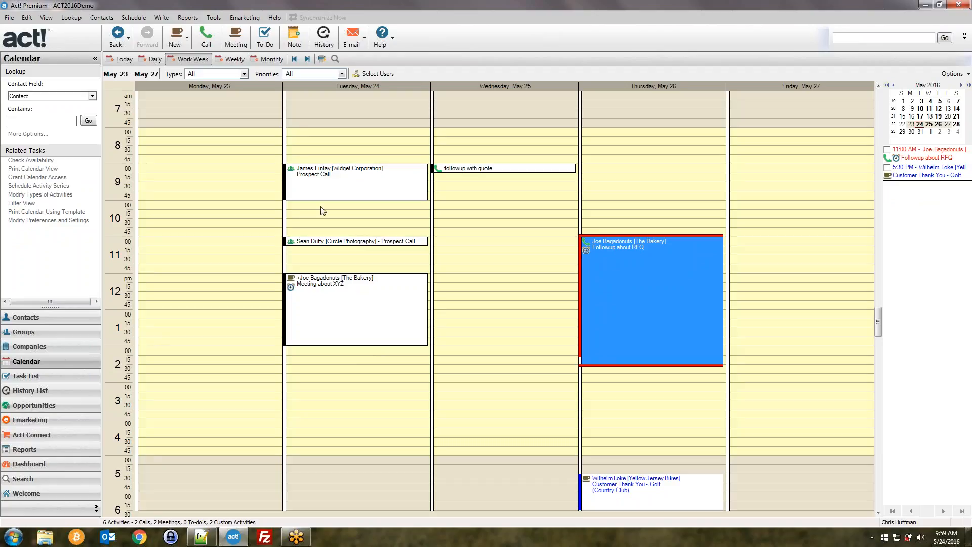
pyautogui.click(323, 322)
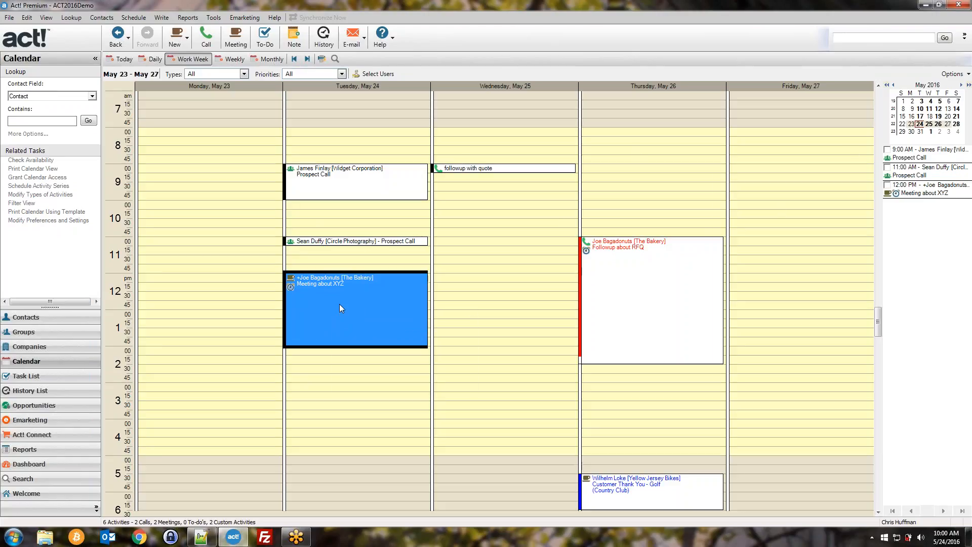
pyautogui.moveTo(340, 305)
pyautogui.moveTo(377, 242)
# Step: Look at the contact's activities and browse through all scheduled activities in the Task List
pyautogui.click(70, 318)
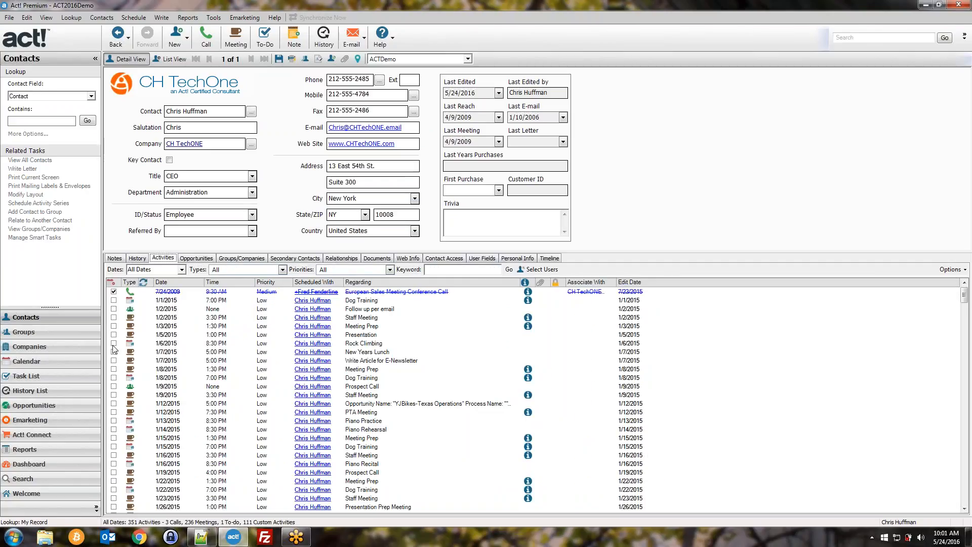
pyautogui.click(21, 376)
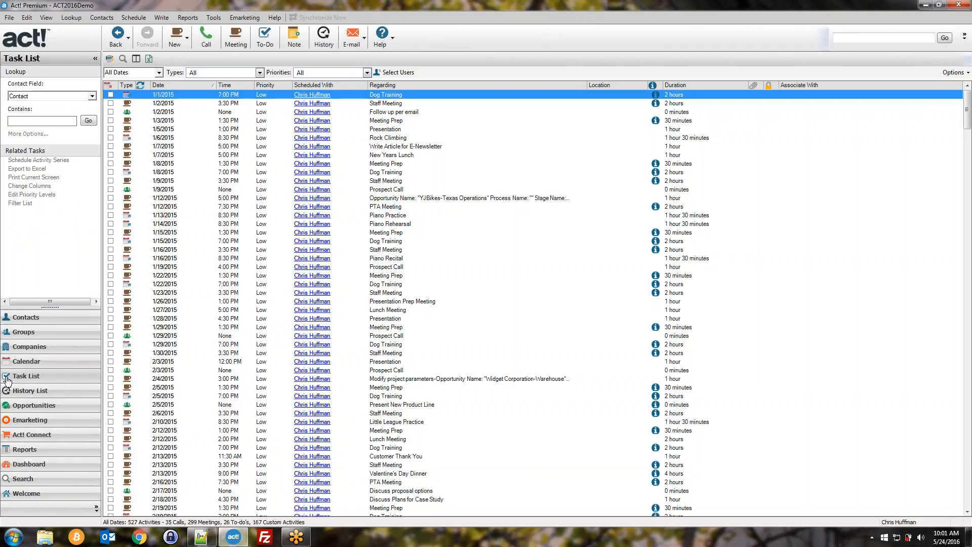
pyautogui.click(431, 225)
pyautogui.scroll(-20, 412, 249)
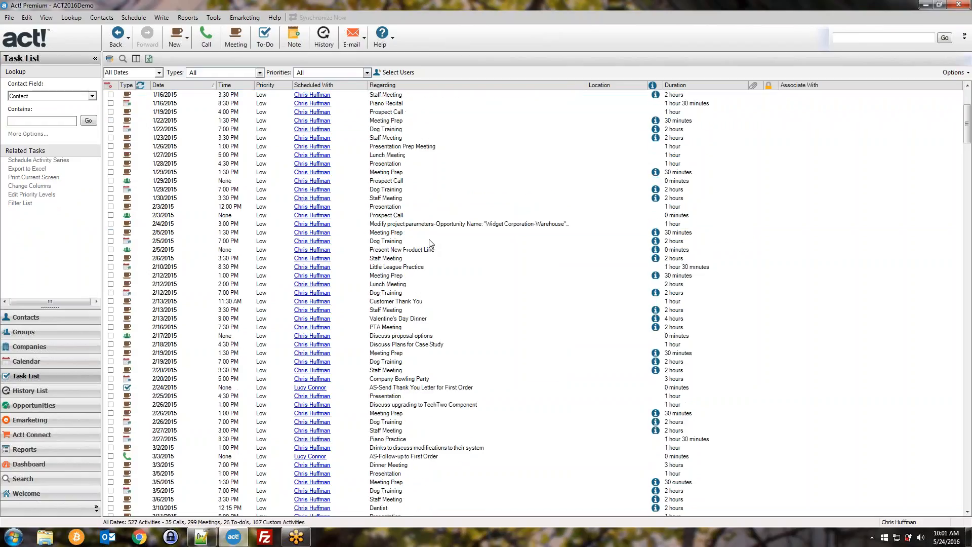
pyautogui.scroll(-16, 111, 241)
pyautogui.scroll(-1, 124, 248)
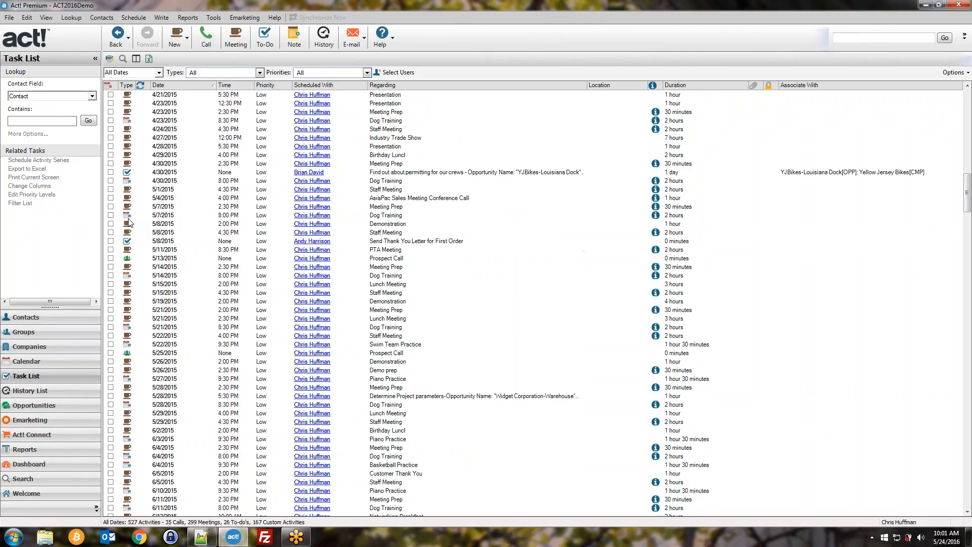
# Step: Clear the May 24 "Meeting about XYZ" from the calendar with the result Meeting Held, adding its details to history
pyautogui.click(26, 361)
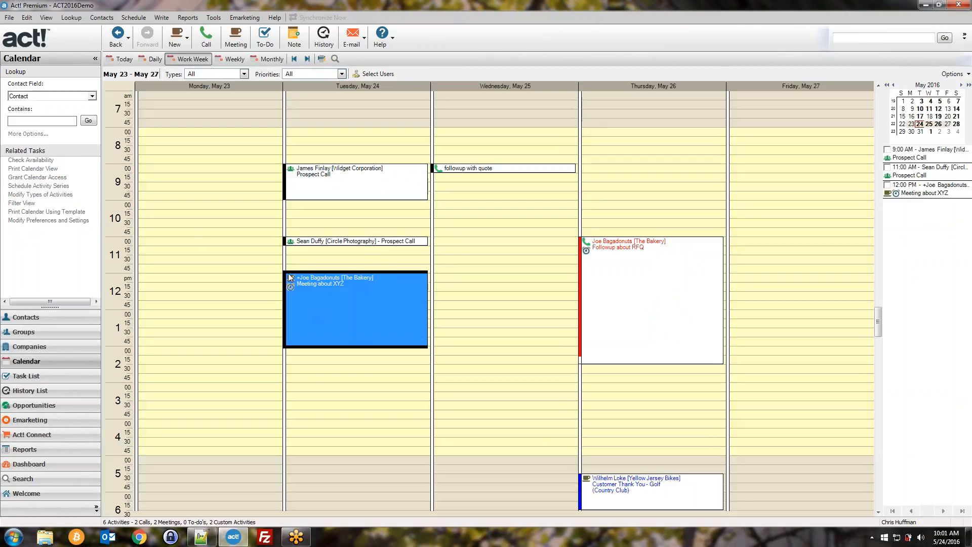
pyautogui.click(887, 186)
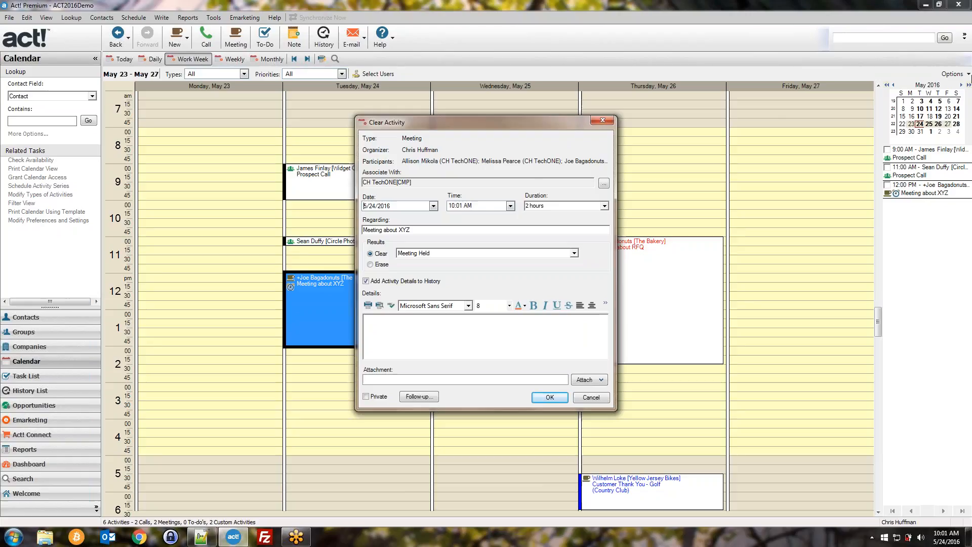
pyautogui.click(558, 400)
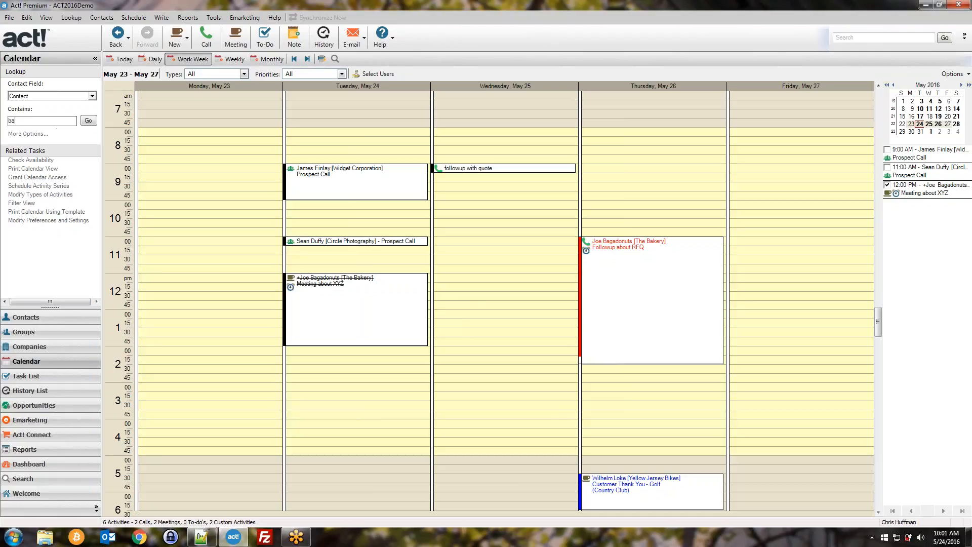
# Step: Look up the meeting's contact at The Bakery by name and browse the available lookup fields
pyautogui.press('Return')
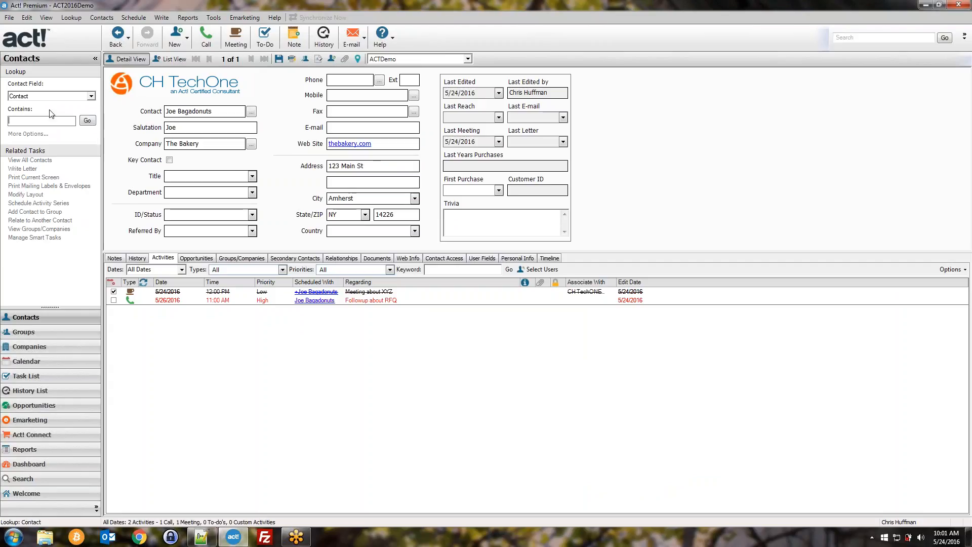
pyautogui.click(24, 97)
pyautogui.click(24, 105)
pyautogui.press('Tab')
pyautogui.click(51, 96)
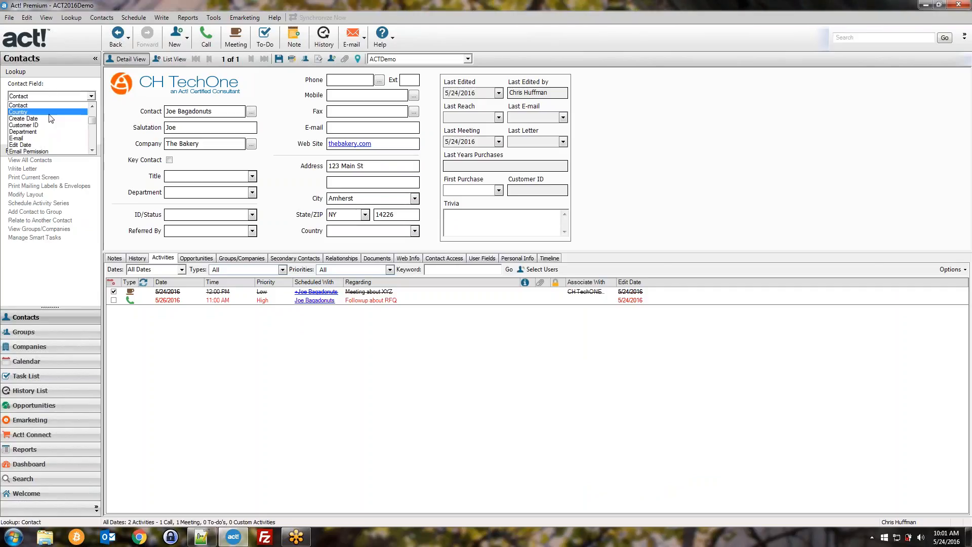
pyautogui.scroll(-2, 41, 132)
pyautogui.click(46, 87)
pyautogui.click(200, 127)
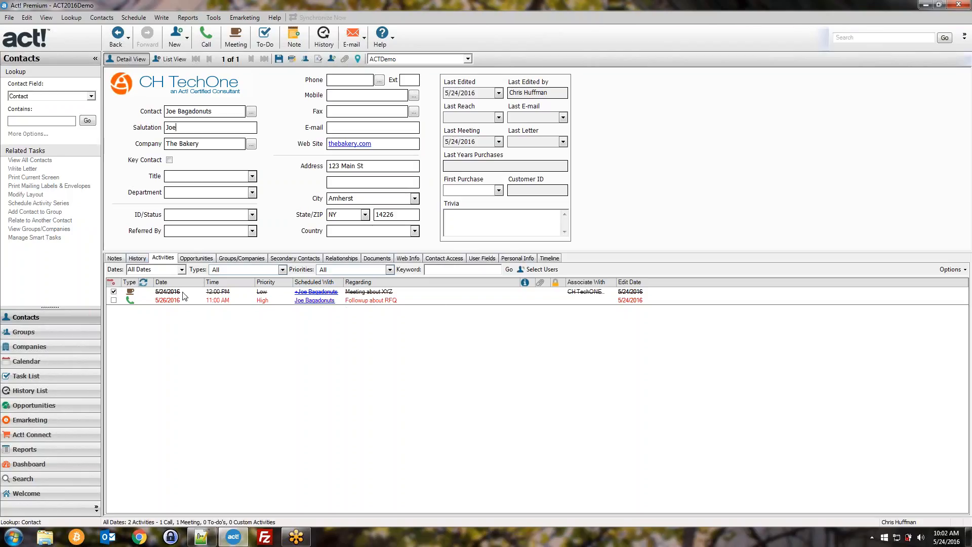
# Step: Check the cleared meeting in the contact's history and the "Followup about RFQ" call in the activities
pyautogui.click(136, 260)
pyautogui.click(155, 298)
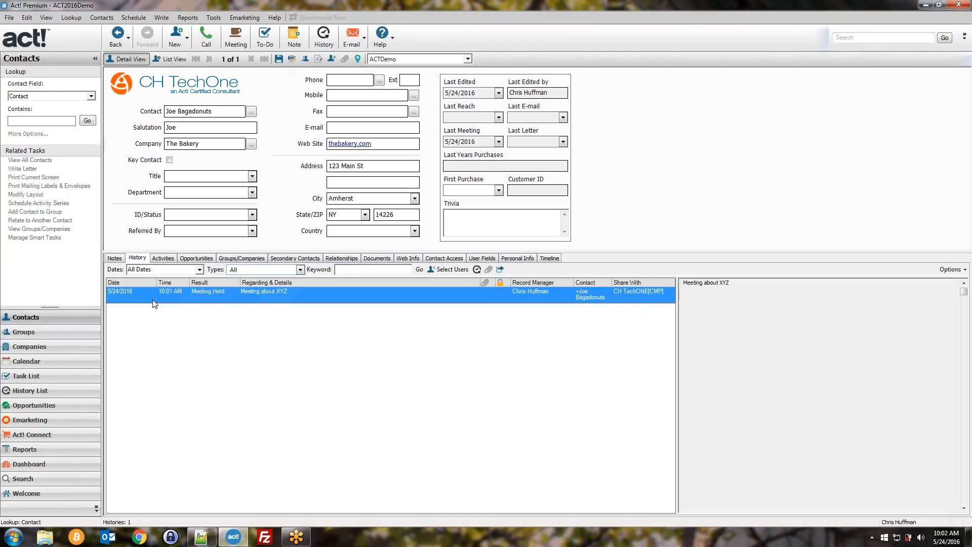
pyautogui.click(163, 259)
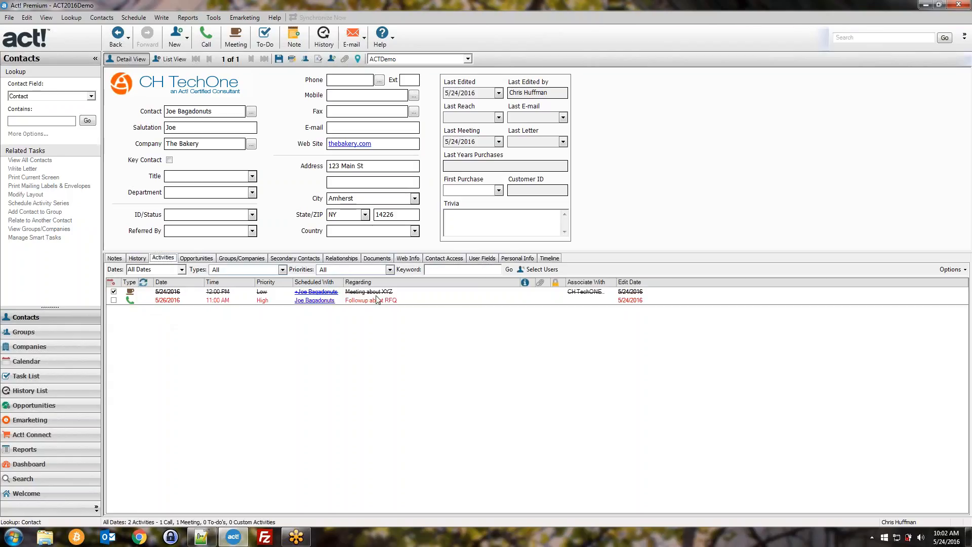
pyautogui.click(280, 300)
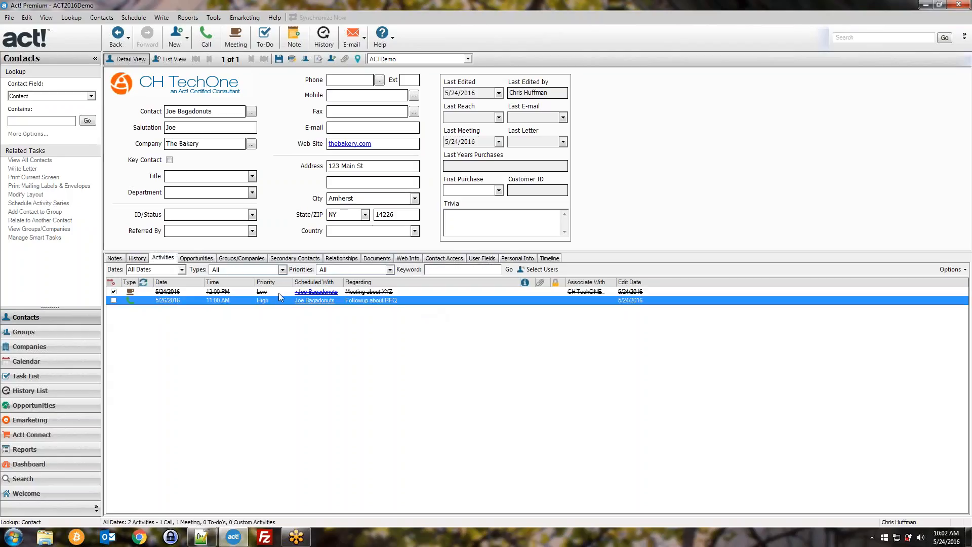
# Step: Start clearing the "Followup about RFQ" call and set its result to Call Left Message
pyautogui.click(114, 301)
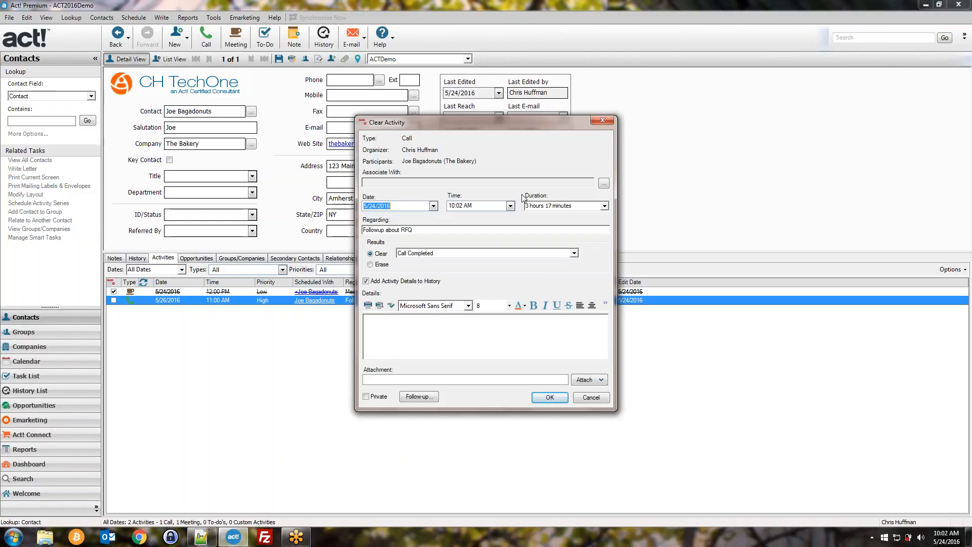
pyautogui.click(562, 206)
pyautogui.click(460, 252)
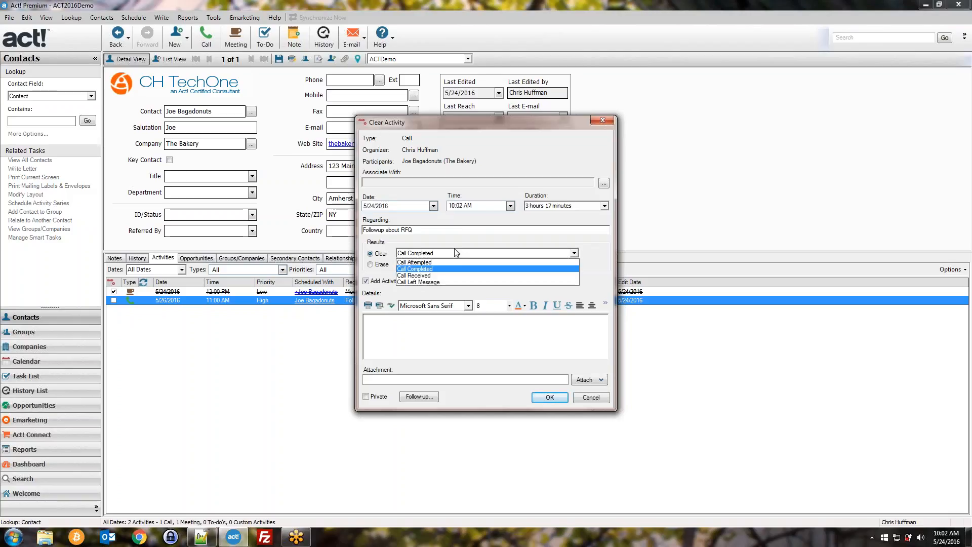
pyautogui.click(428, 268)
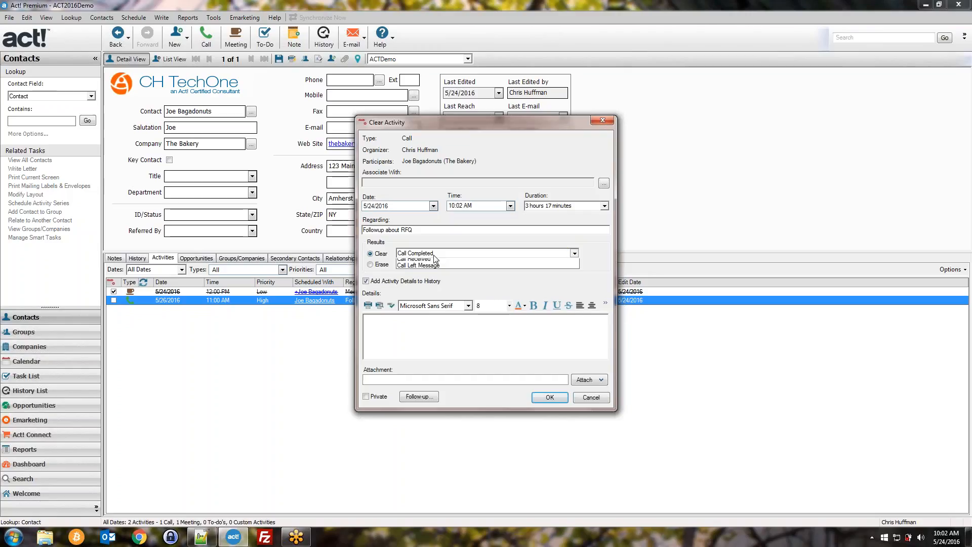
pyautogui.click(433, 254)
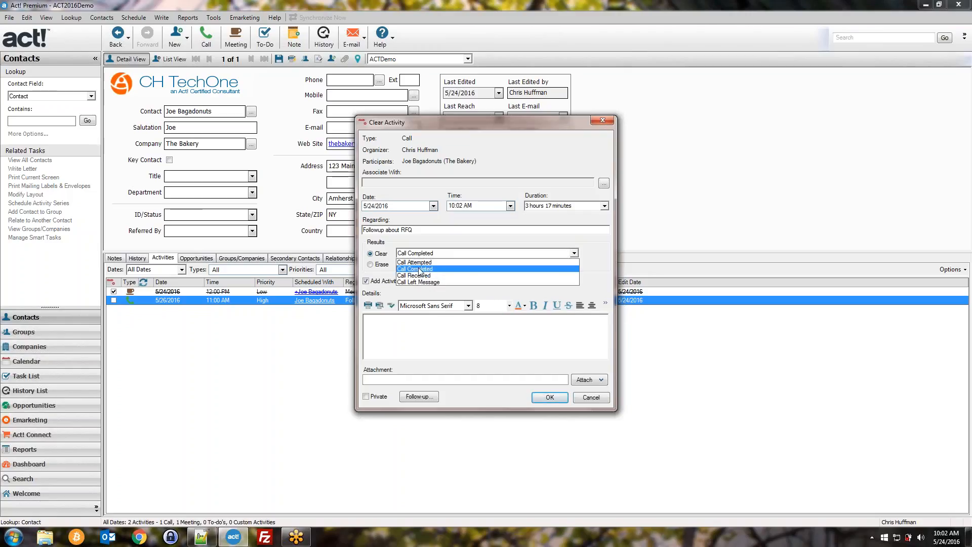
pyautogui.click(418, 265)
pyautogui.click(421, 253)
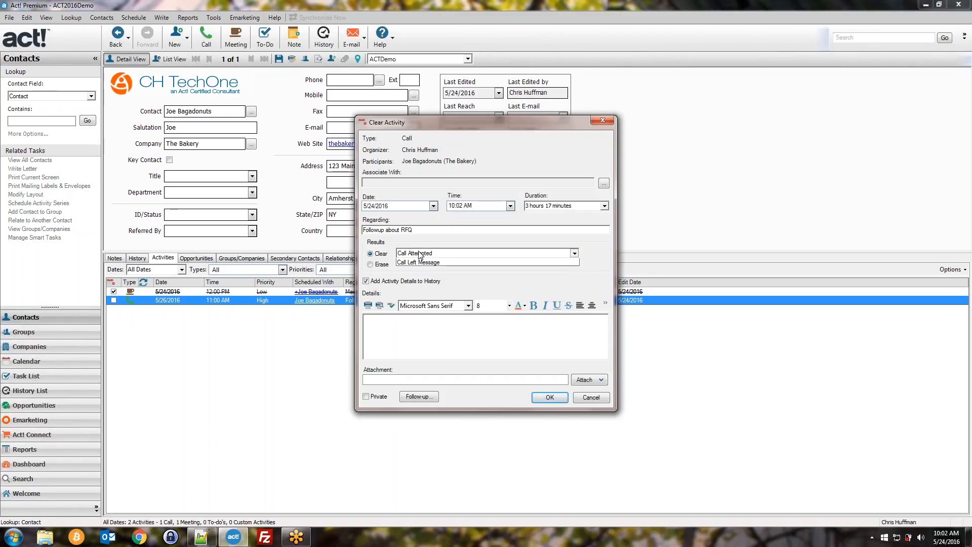
pyautogui.click(428, 282)
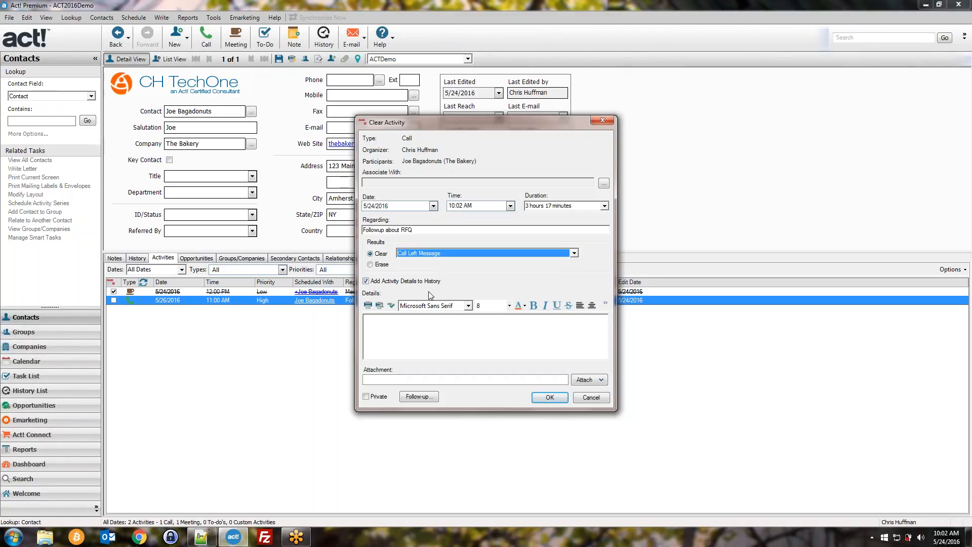
# Step: View the follow-up scheduling options without scheduling anything, and finish clearing the "Followup about RFQ" call
pyautogui.click(418, 397)
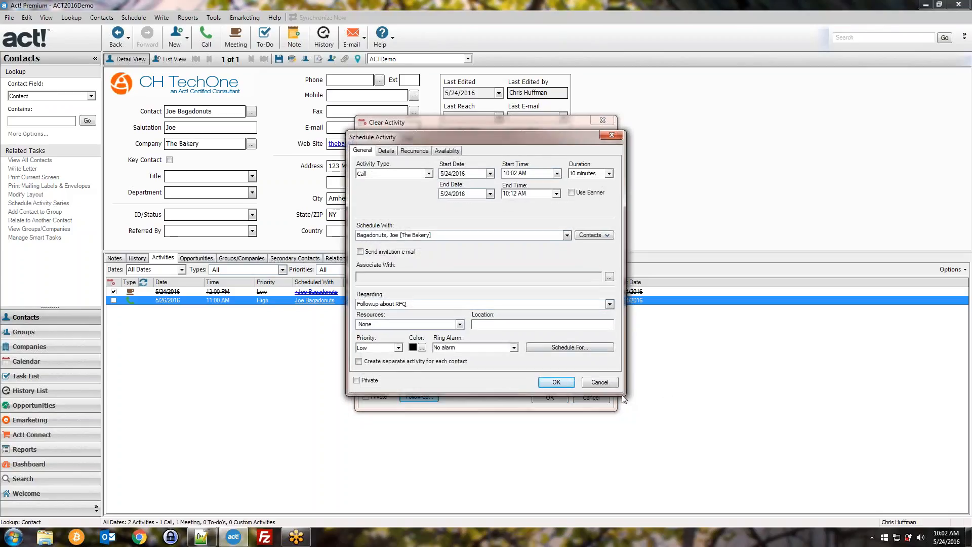
pyautogui.click(606, 386)
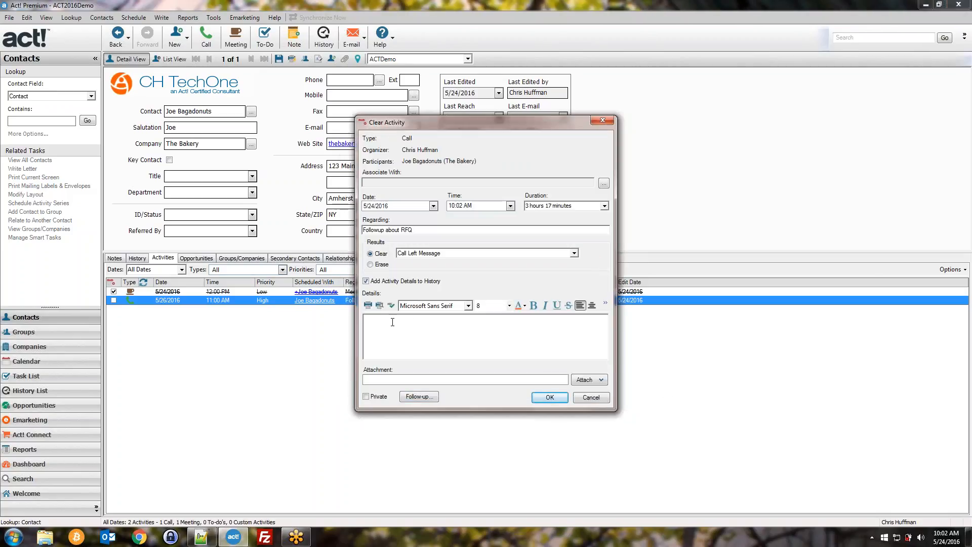
pyautogui.click(550, 396)
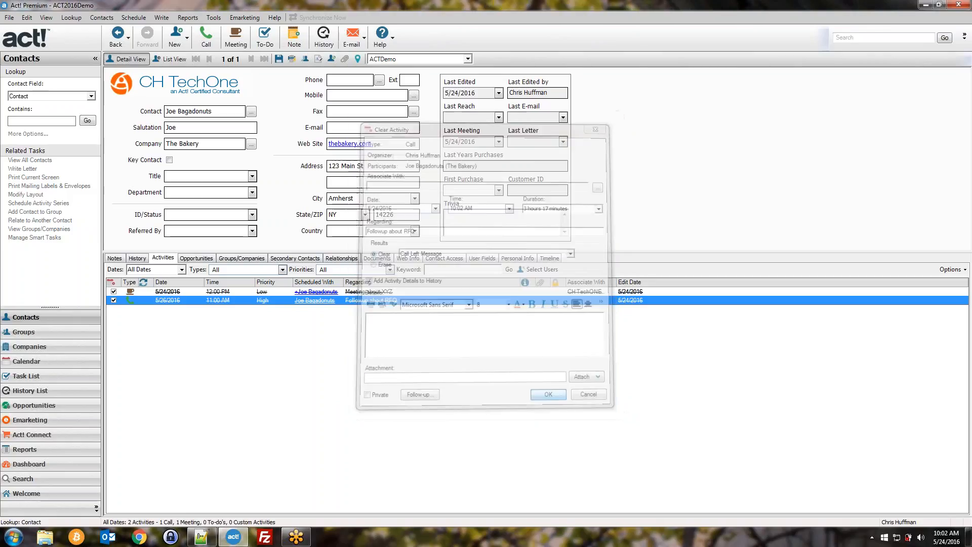
# Step: Check the cleared activities on the calendar and browse the outstanding activities in the Task List
pyautogui.click(28, 363)
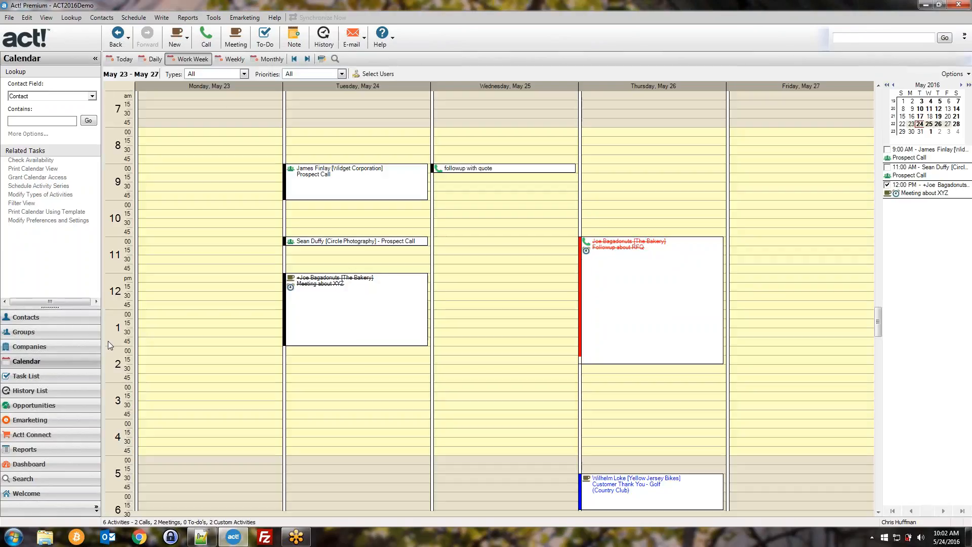
pyautogui.click(29, 376)
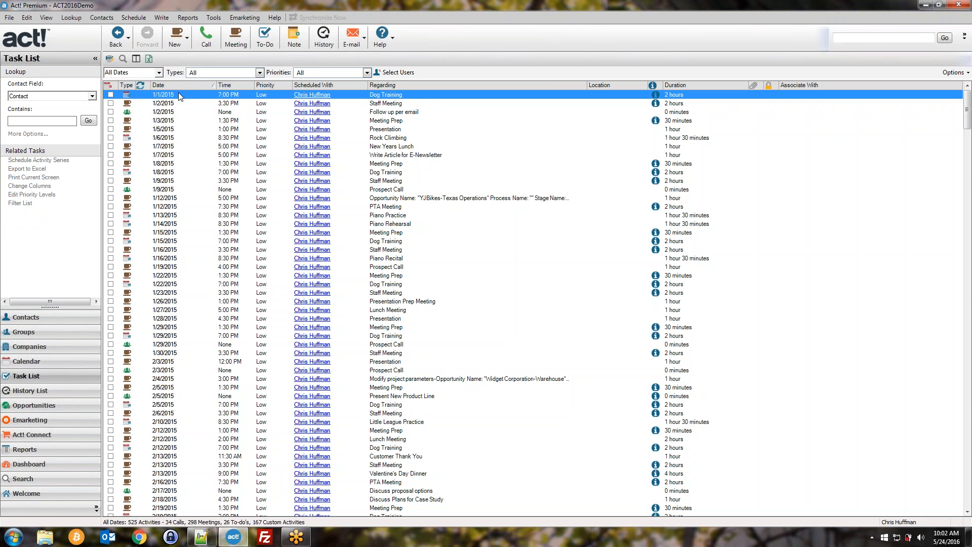
pyautogui.scroll(-20, 226, 267)
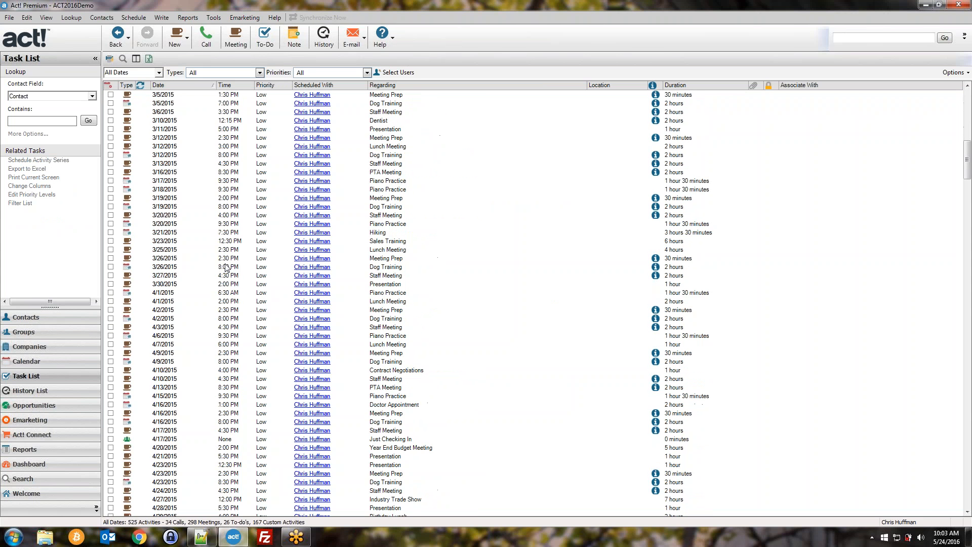
pyautogui.scroll(-15, 226, 268)
pyautogui.scroll(18, 217, 256)
pyautogui.scroll(15, 216, 254)
# Step: Clear the 1/1/2015 Dog Training activity from the Task List
pyautogui.click(111, 95)
pyautogui.press('Return')
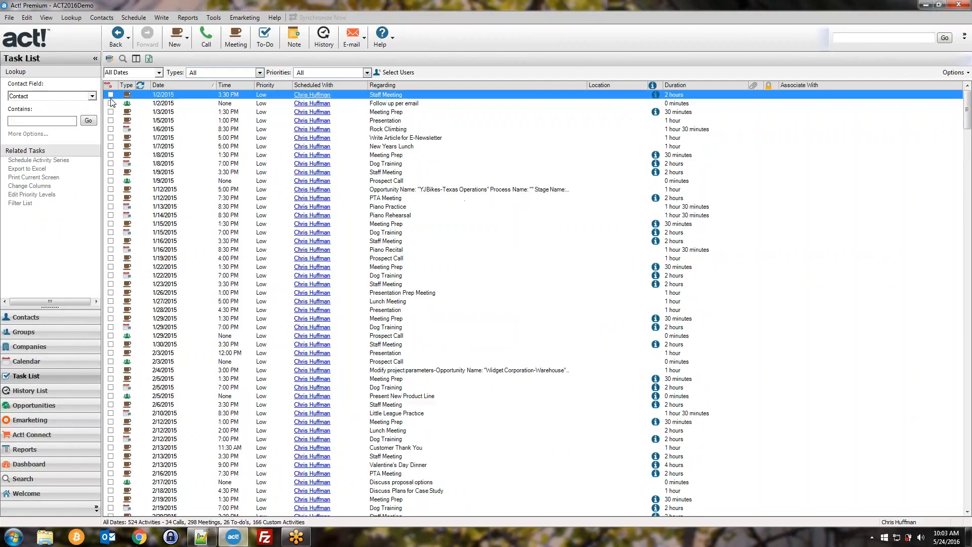
# Step: Clear the 1/2/2015 Staff Meeting activity from the Task List and open the record of its linked contact
pyautogui.click(111, 95)
pyautogui.click(553, 397)
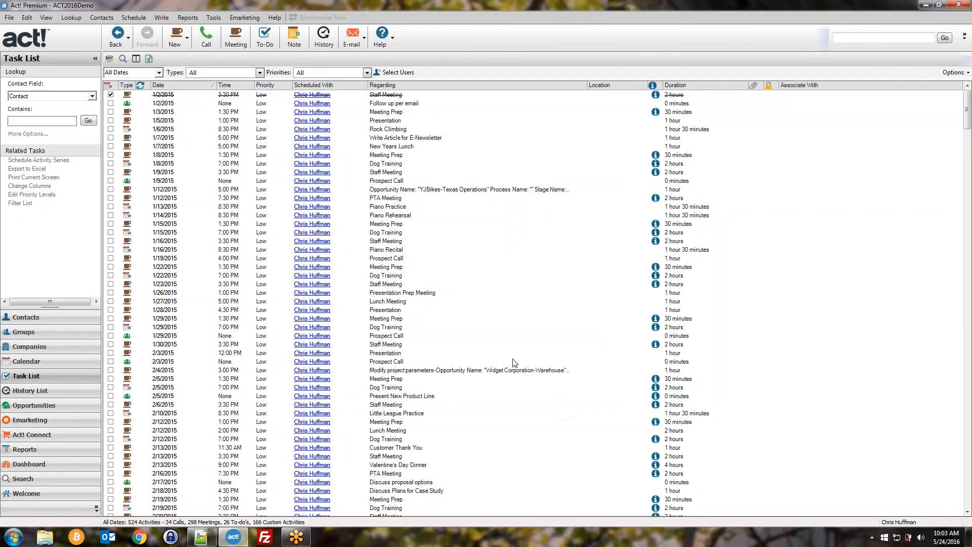
pyautogui.click(312, 95)
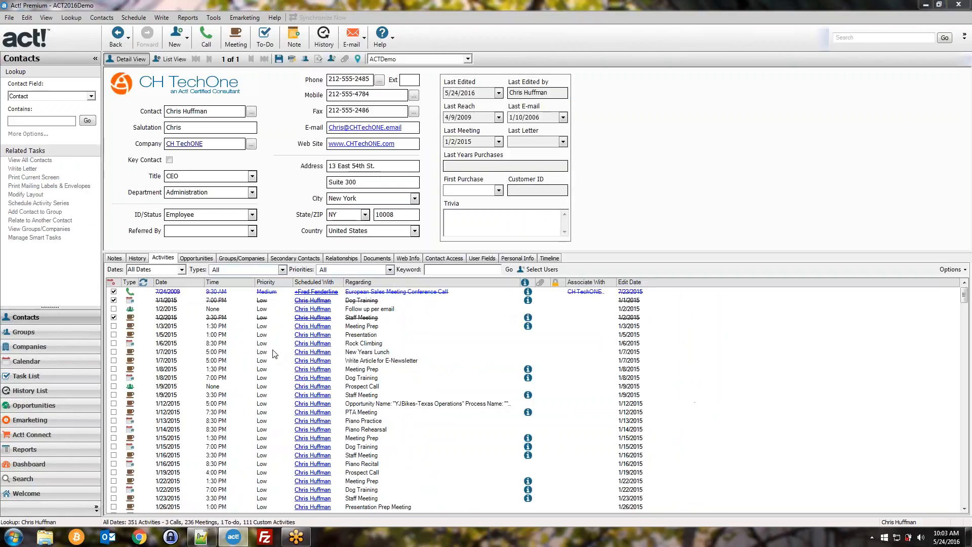
# Step: Select the Task List activities dated through 3/26/2016 and clear them together as Completed, adding their details to history
pyautogui.click(38, 376)
pyautogui.scroll(-20, 485, 275)
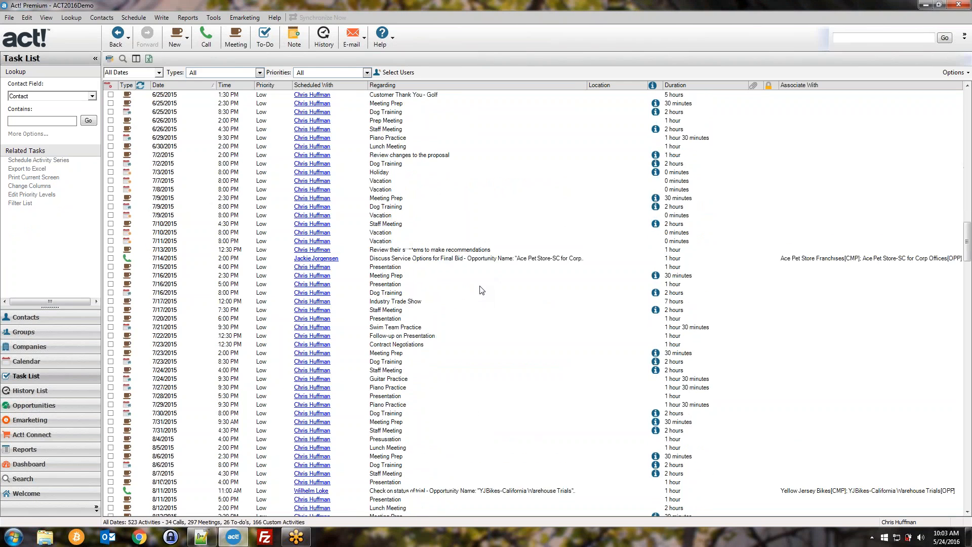
pyautogui.scroll(-20, 482, 289)
pyautogui.scroll(-20, 474, 288)
pyautogui.scroll(2, 169, 413)
pyautogui.keyDown('shift'); pyautogui.click(175, 258); pyautogui.keyUp('shift')
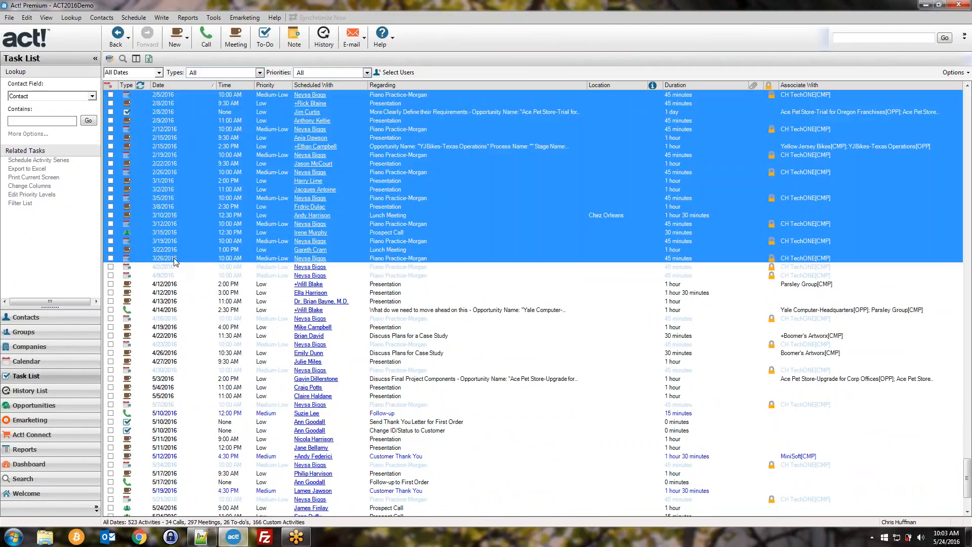
pyautogui.rightClick(190, 243)
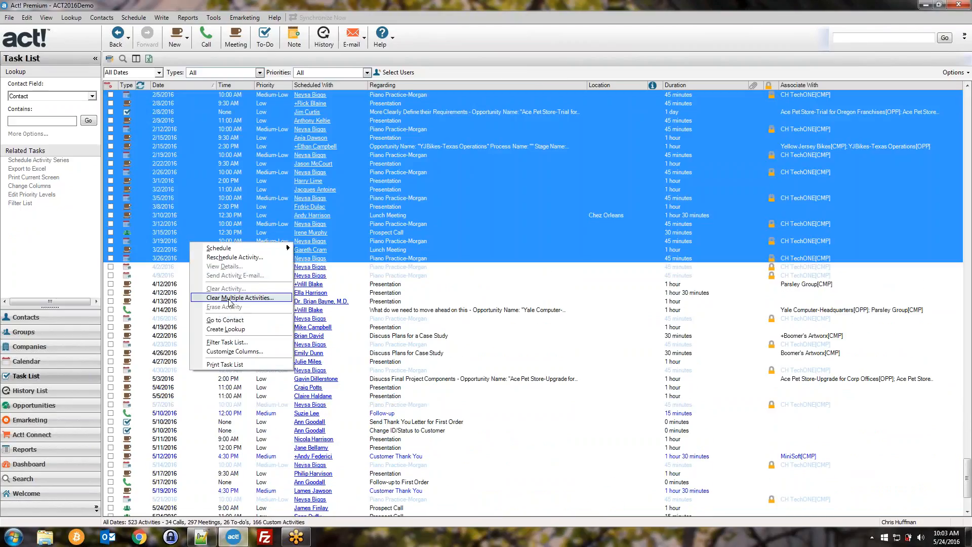
pyautogui.click(230, 299)
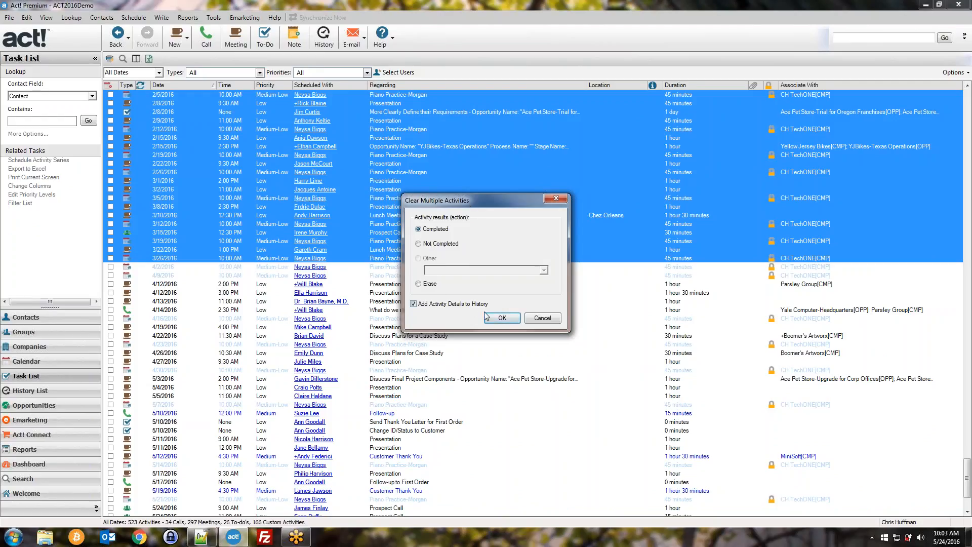
pyautogui.click(494, 319)
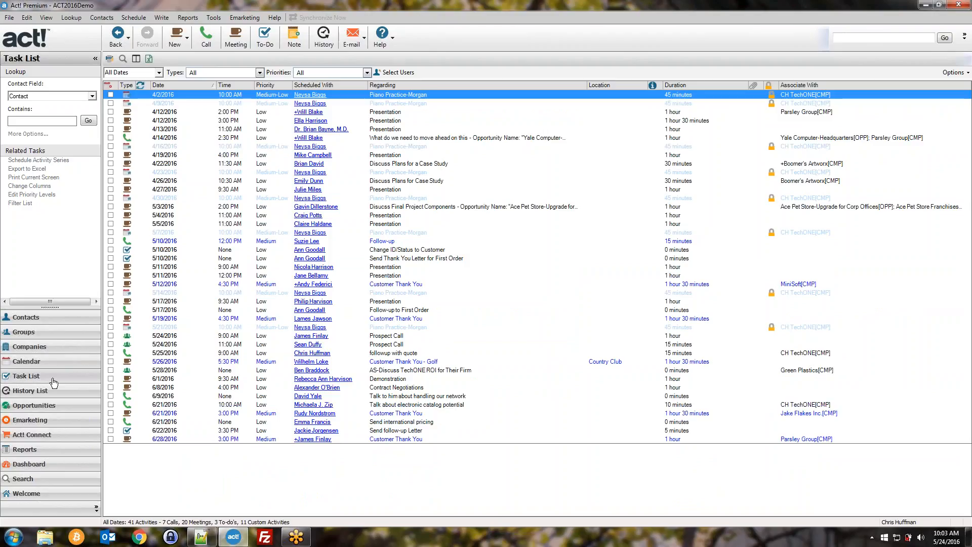
# Step: Check the cleared activities in the monthly calendar, going back to December 2015
pyautogui.click(44, 360)
pyautogui.click(268, 59)
pyautogui.click(294, 59)
pyautogui.click(294, 59)
pyautogui.click(294, 59)
pyautogui.click(295, 59)
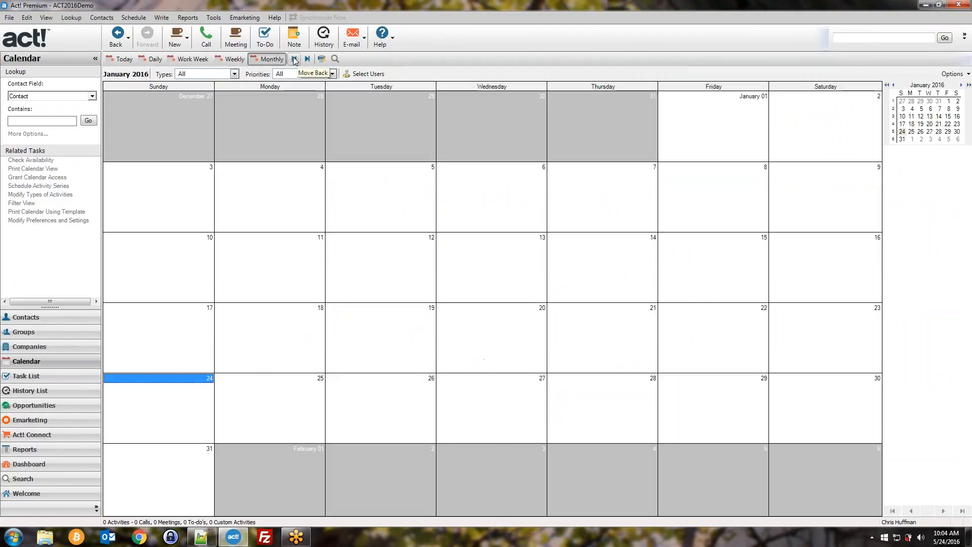
pyautogui.click(294, 59)
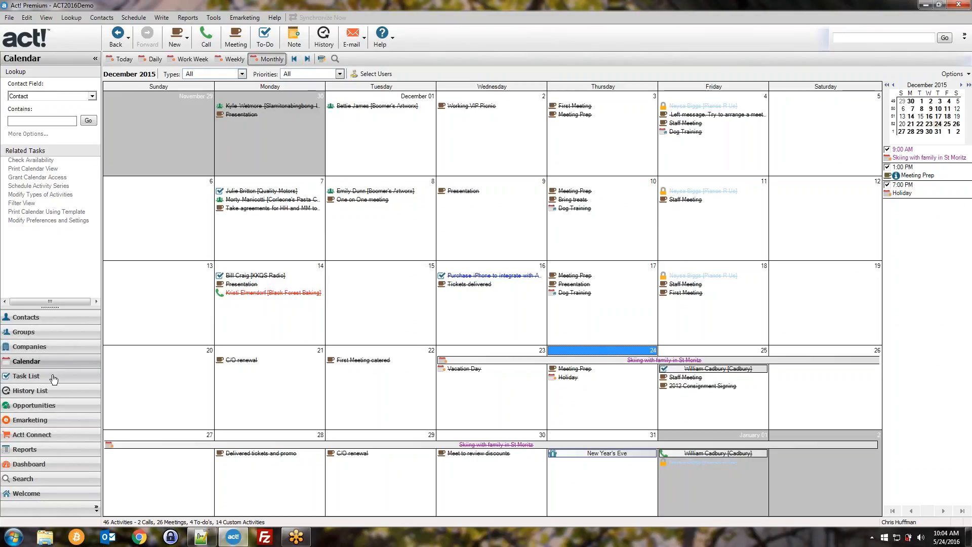
# Step: View the clearing and follow-up scheduling options for the 4/2/2016 Piano Practice activity in the Task List, without clearing it
pyautogui.click(33, 377)
pyautogui.click(110, 95)
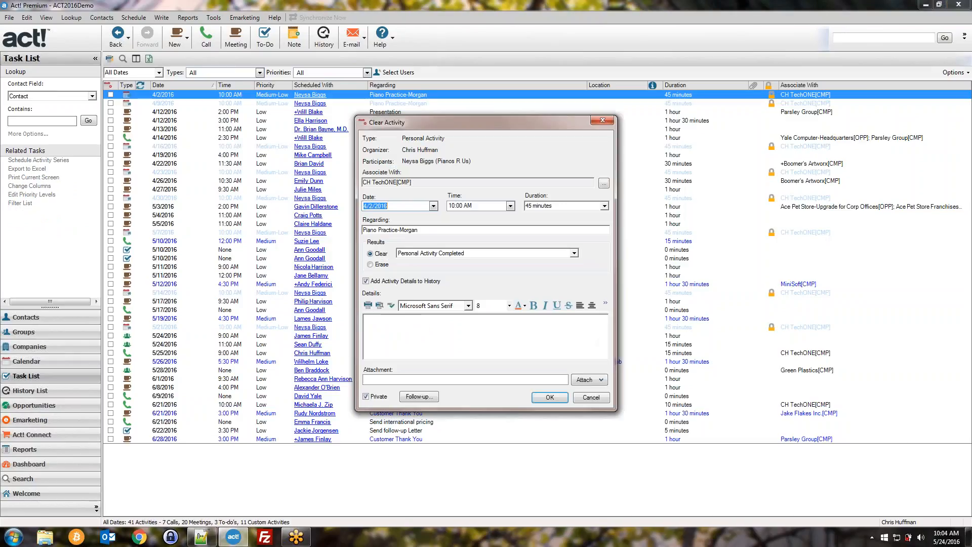
pyautogui.click(417, 398)
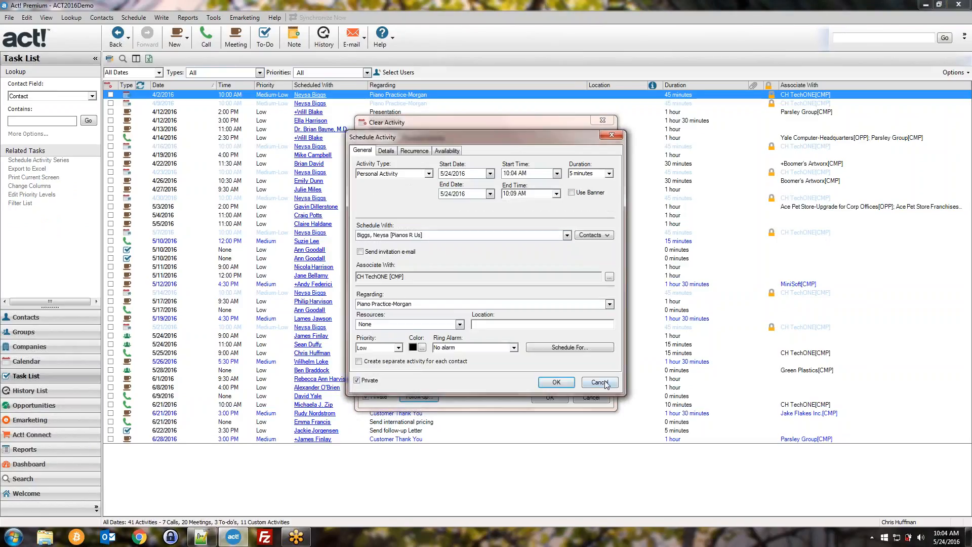
pyautogui.click(605, 383)
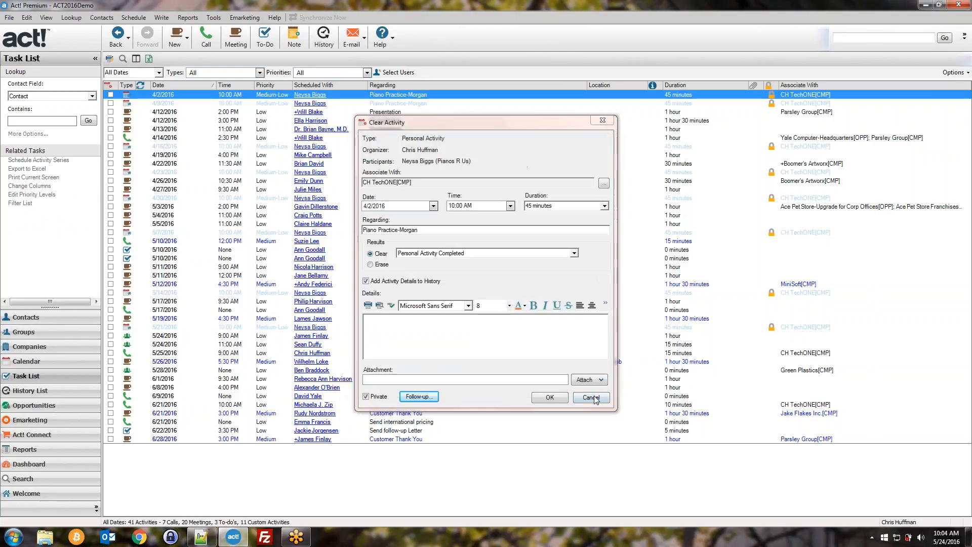
pyautogui.click(590, 396)
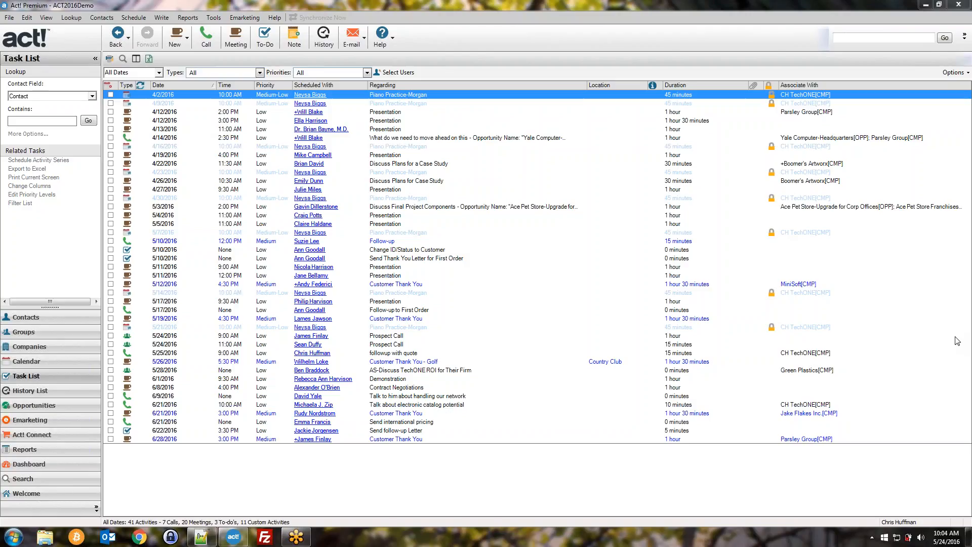
# Step: Switch to a new Chrome window and open youtube.com
pyautogui.rightClick(139, 536)
pyautogui.click(130, 473)
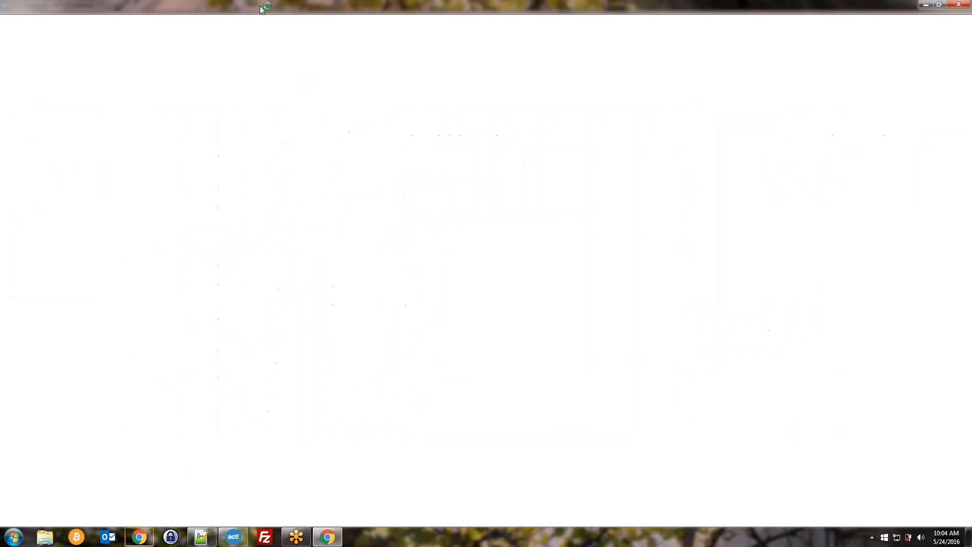
pyautogui.write('youtube.com')
pyautogui.press('Return')
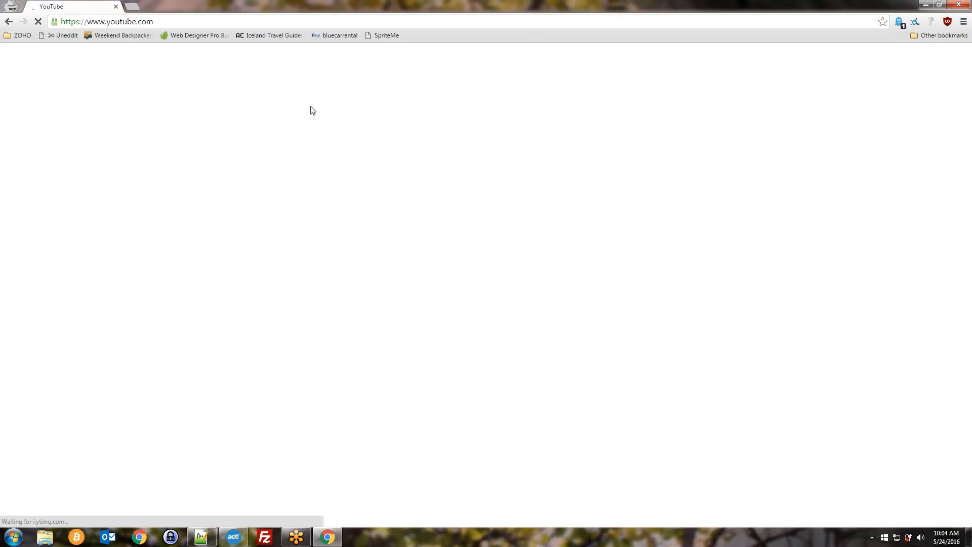
# Step: Search YouTube for "twelve three marketing" and open the Twelve/Three Marketing, Inc. channel
pyautogui.write('twelve three ma')
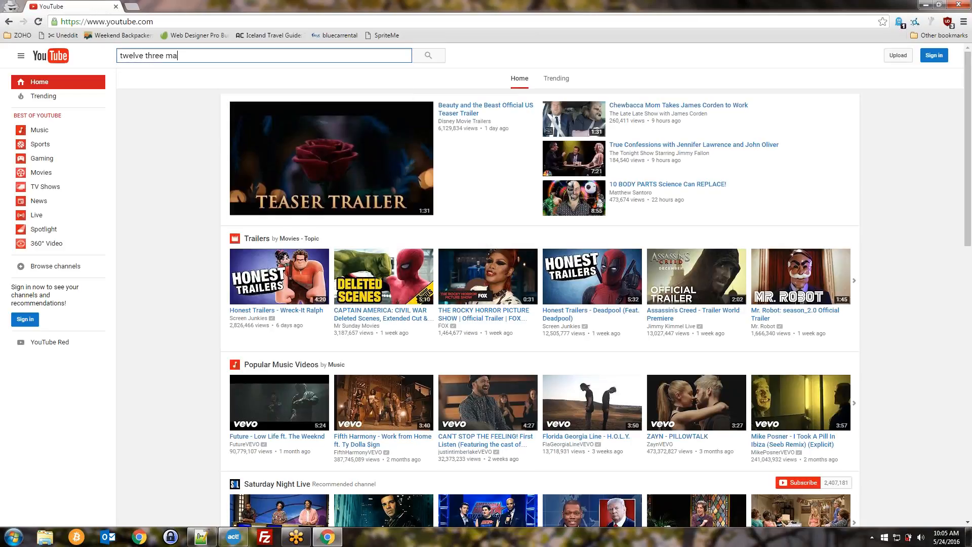
pyautogui.write('rketing')
pyautogui.press('Return')
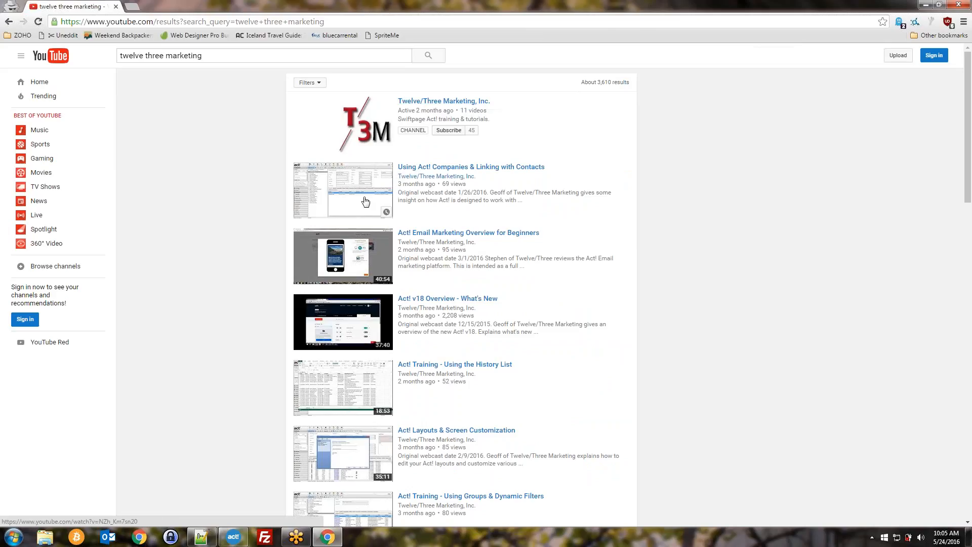
pyautogui.click(443, 101)
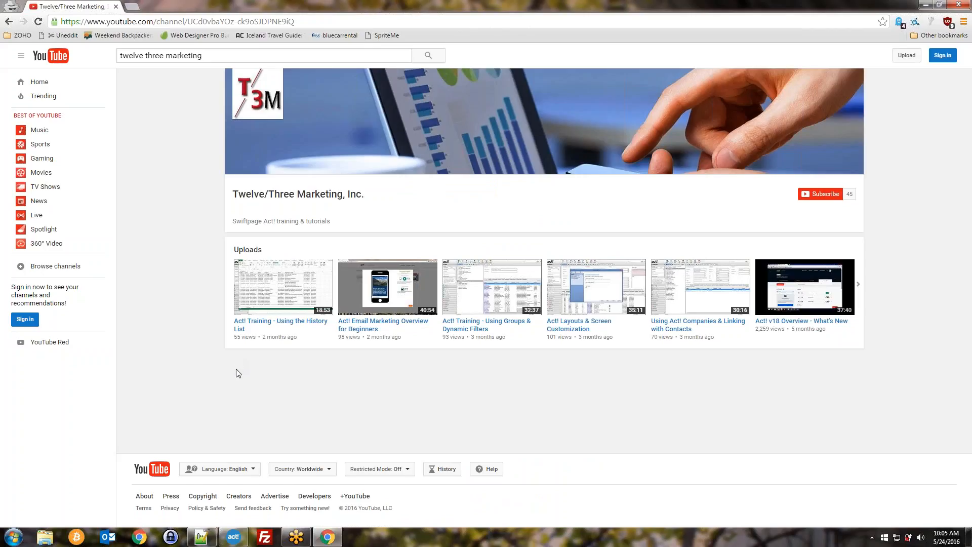
# Step: Switch back to Act! and review the Google Integration Preferences for calendar, contacts and history recording, without changing anything
pyautogui.click(233, 537)
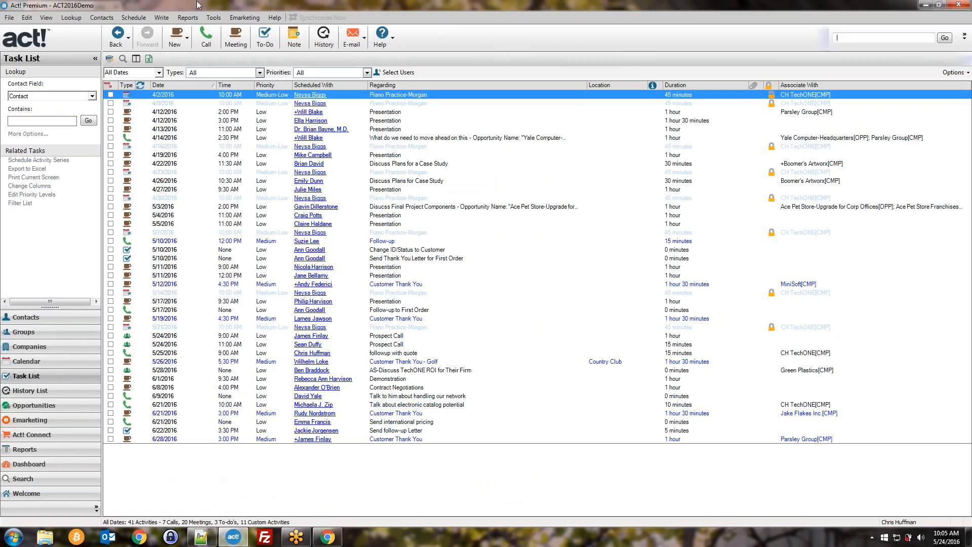
pyautogui.click(212, 17)
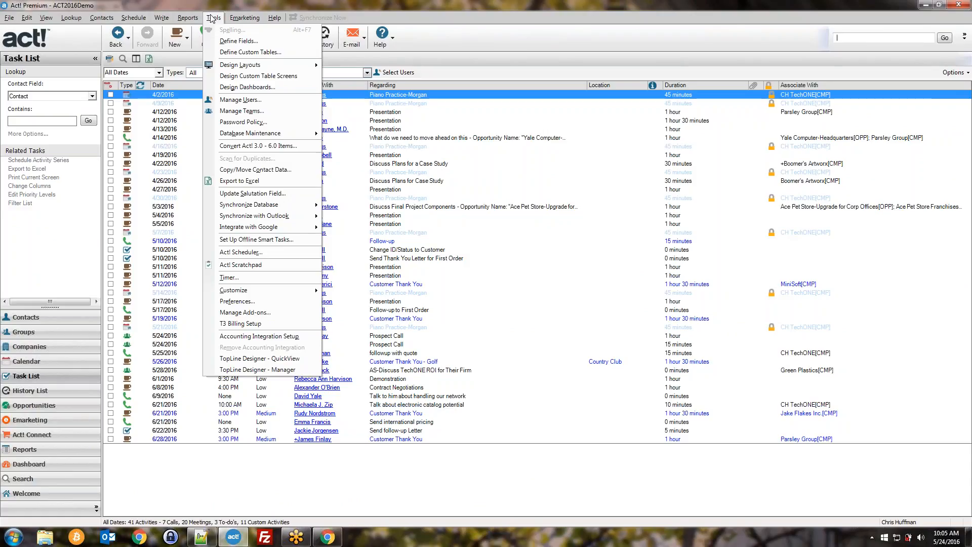
pyautogui.click(213, 19)
pyautogui.click(212, 19)
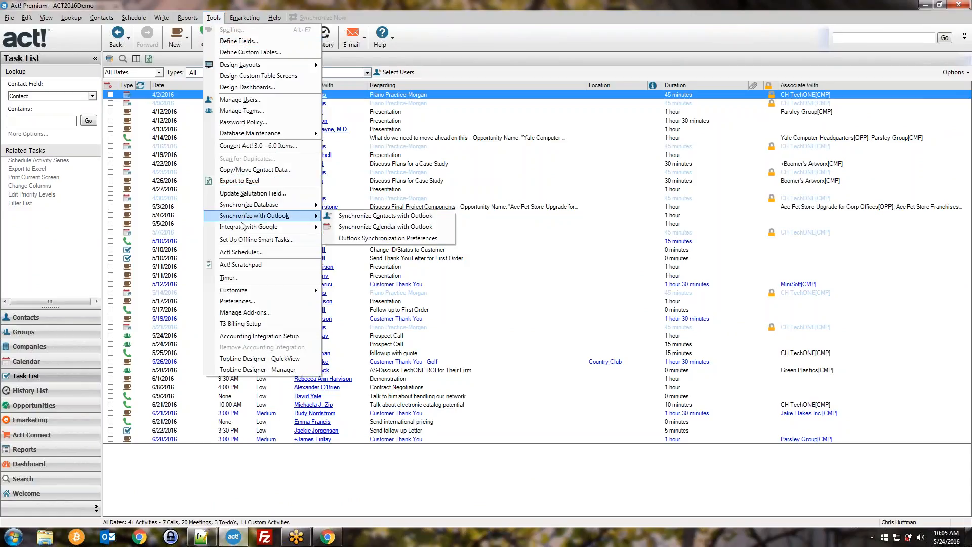
pyautogui.moveTo(243, 227)
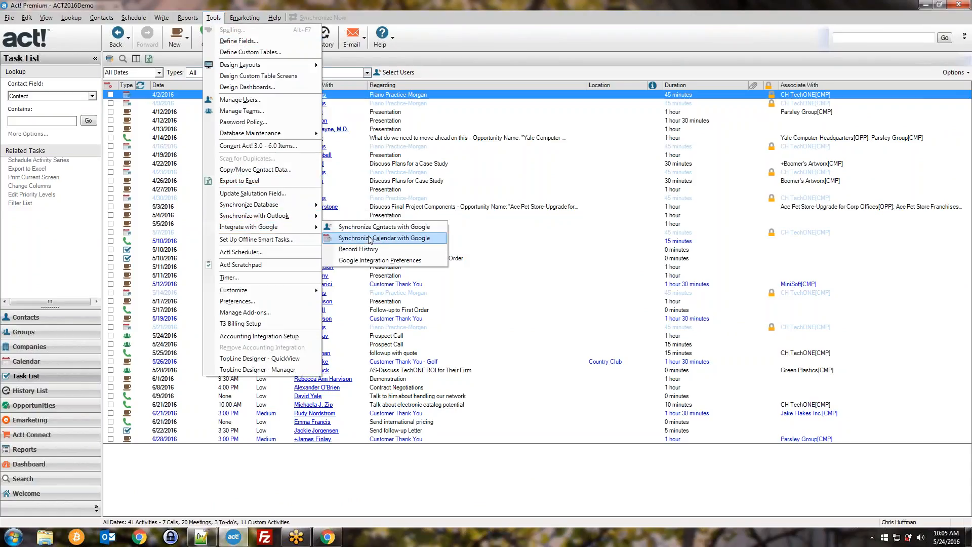
pyautogui.click(367, 261)
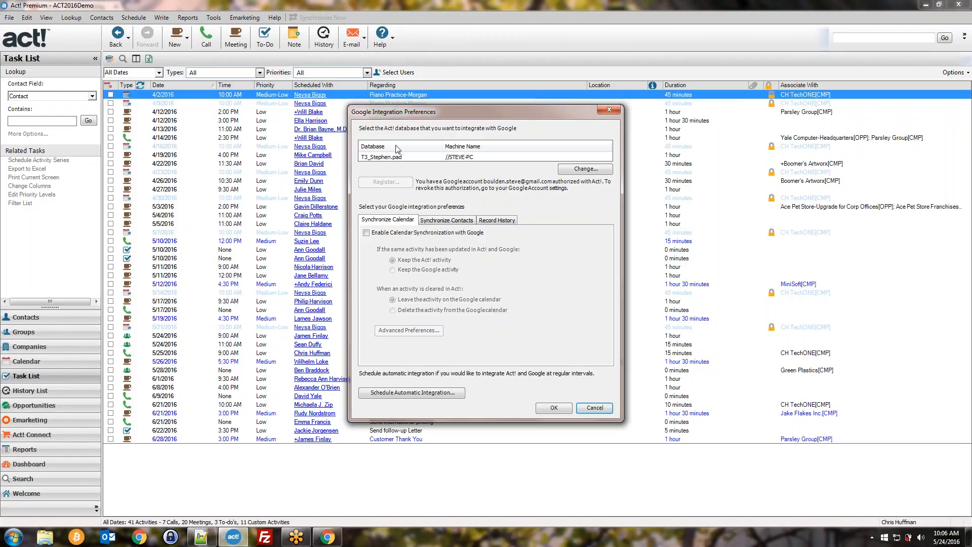
pyautogui.moveTo(369, 111); pyautogui.dragTo(399, 109)
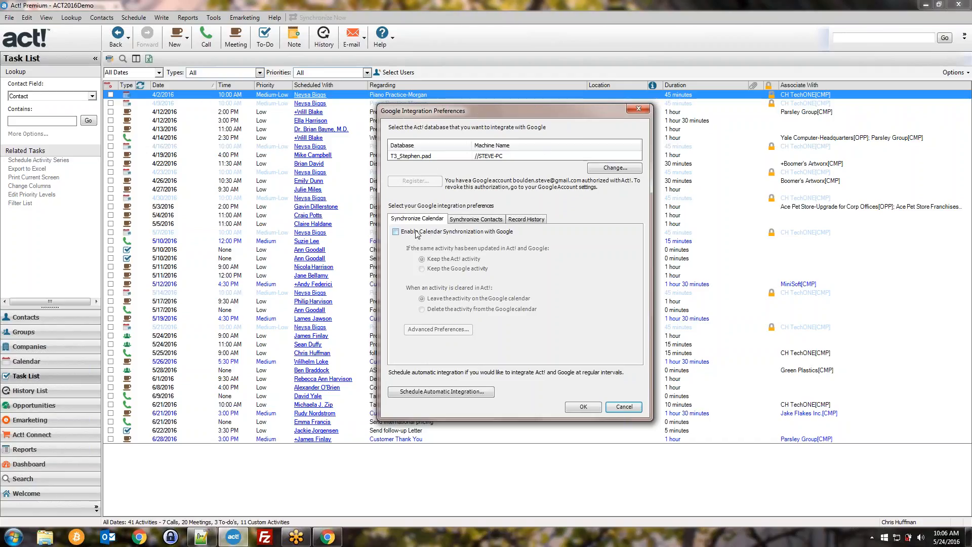
pyautogui.click(456, 219)
pyautogui.click(528, 220)
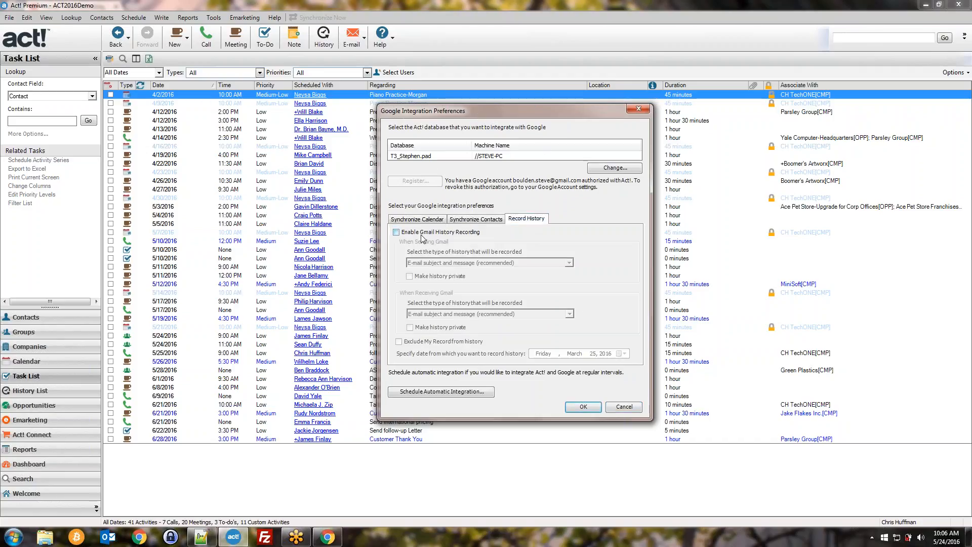
pyautogui.click(617, 409)
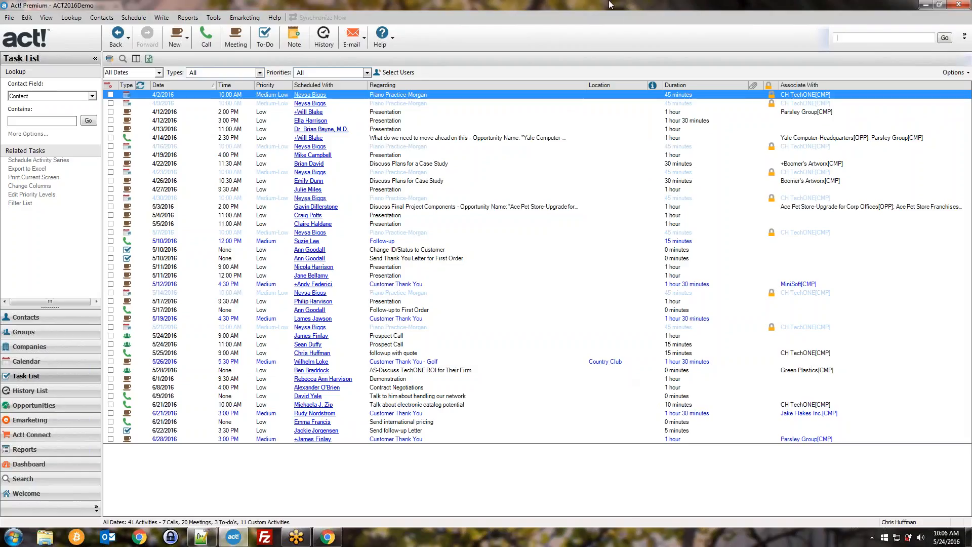